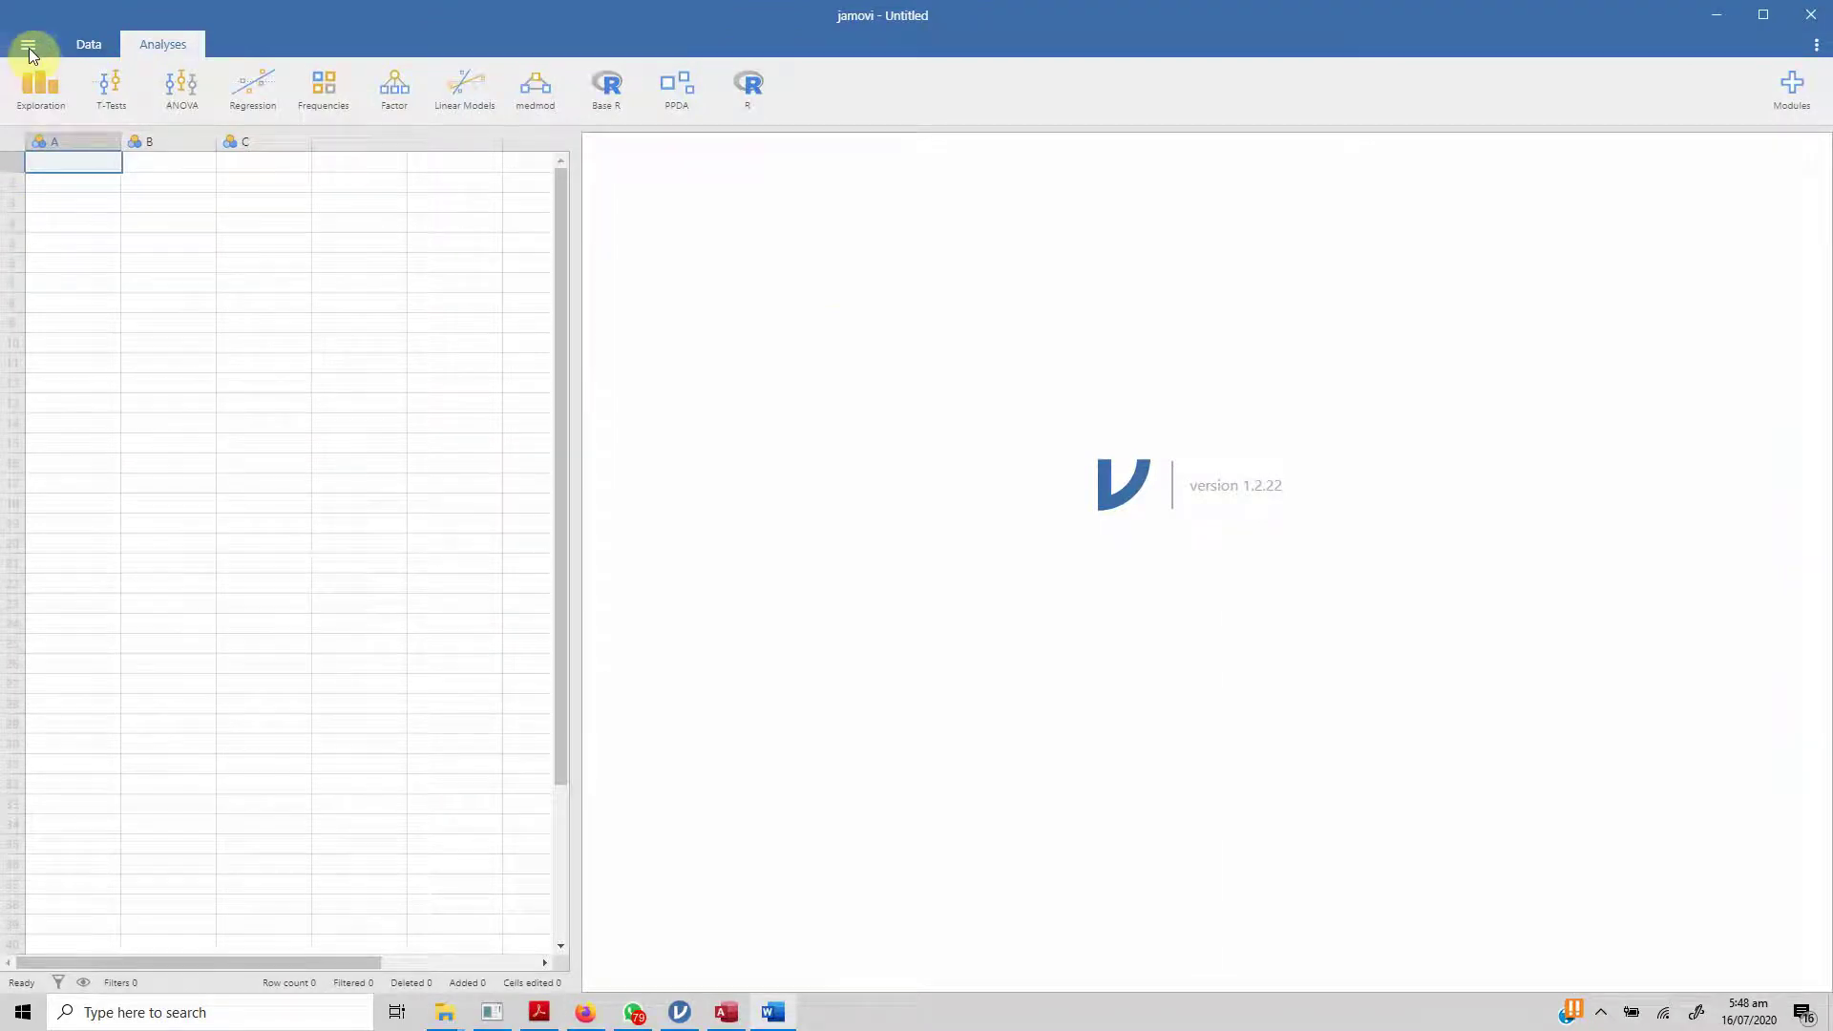
- Import Thesis Data.sav into jamovi through the main menu's Import browser
{"action": "left_click", "coordinate": [29, 47]}
{"action": "left_click", "coordinate": [318, 19]}
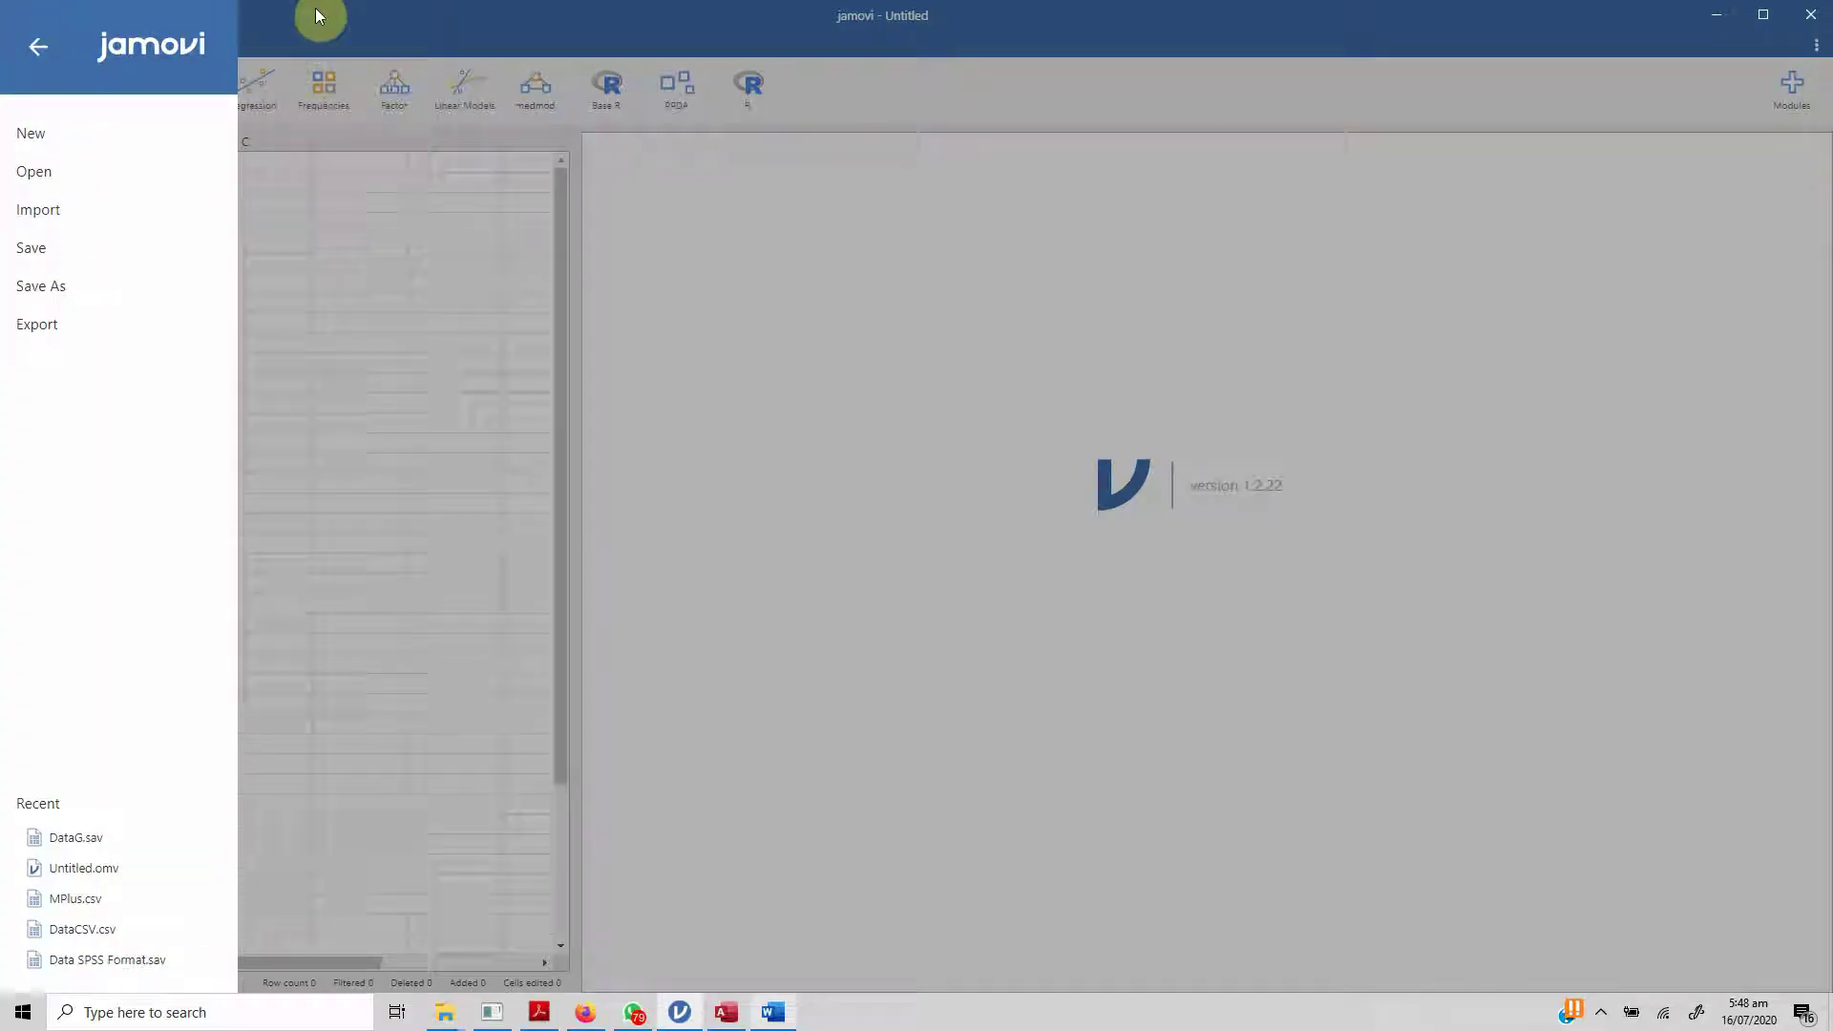
{"action": "left_click", "coordinate": [30, 38]}
{"action": "left_click", "coordinate": [50, 208]}
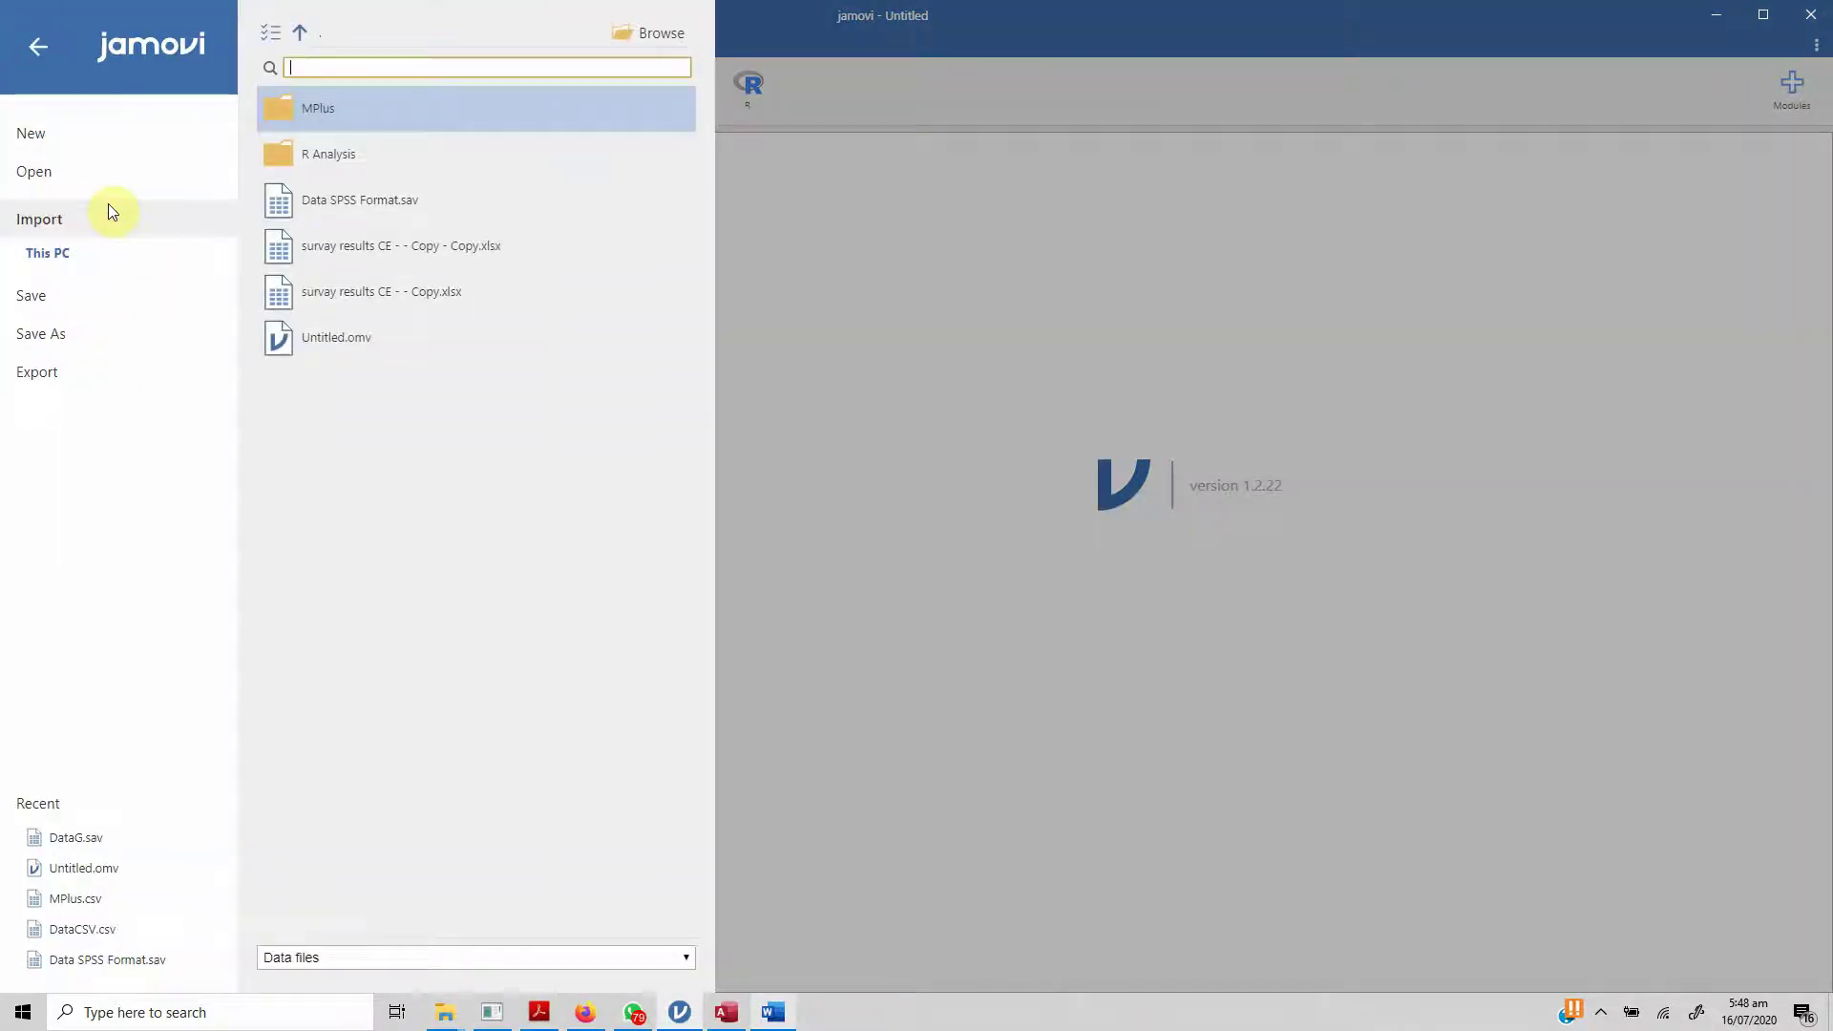
{"action": "left_click", "coordinate": [651, 33]}
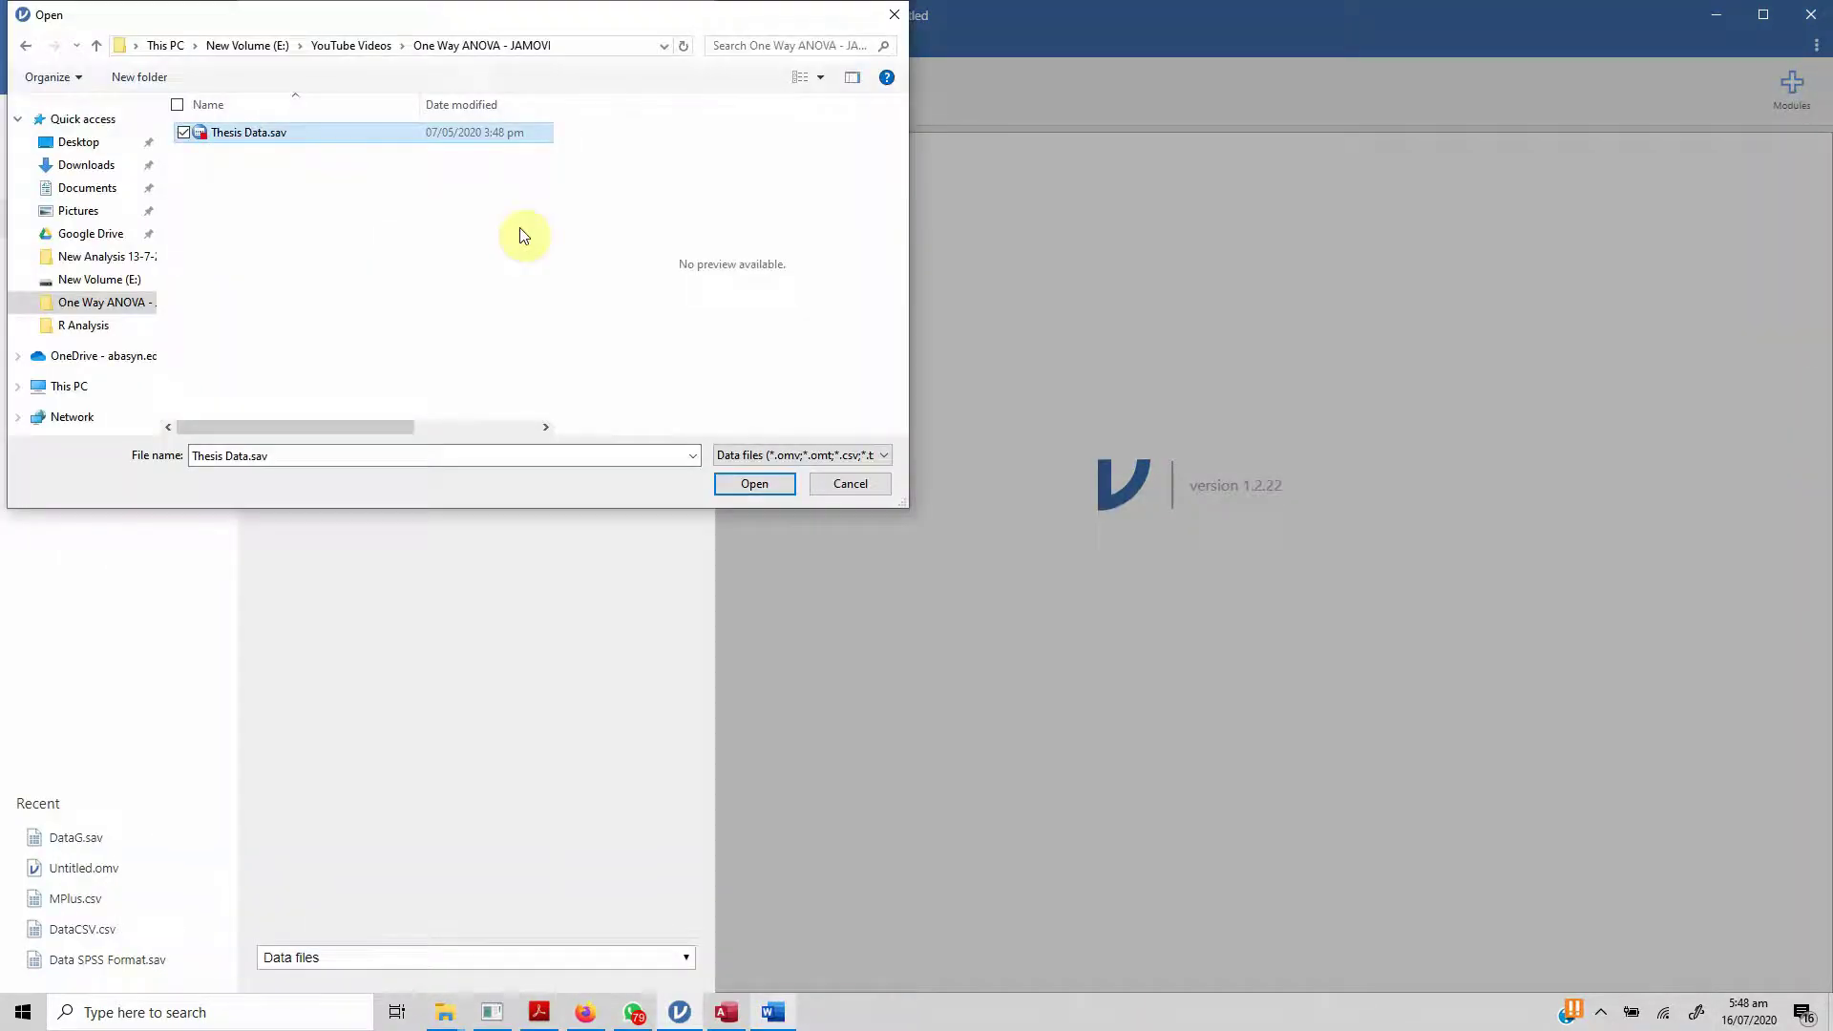
{"action": "left_click", "coordinate": [764, 487]}
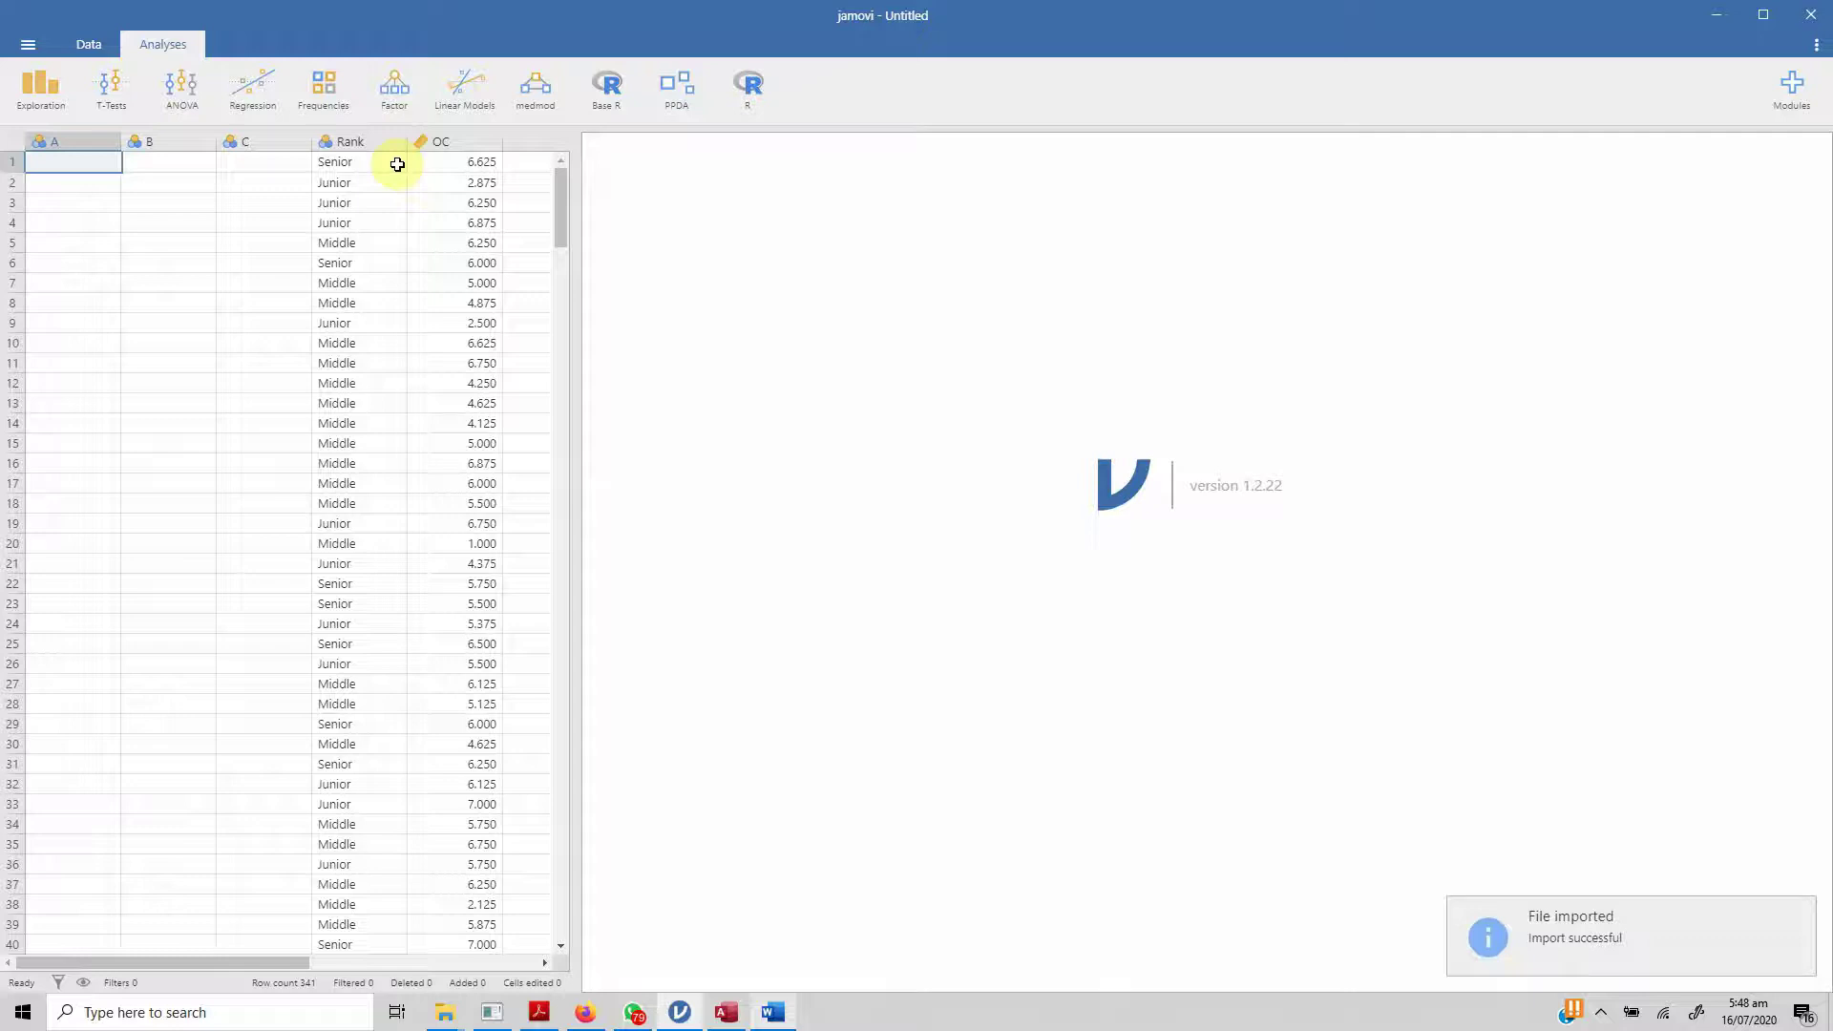
- Delete empty columns A, B and C, then narrow the data sheet to widen the results panel
{"action": "left_click_drag", "start_coordinate": [286, 957], "coordinate": [188, 896]}
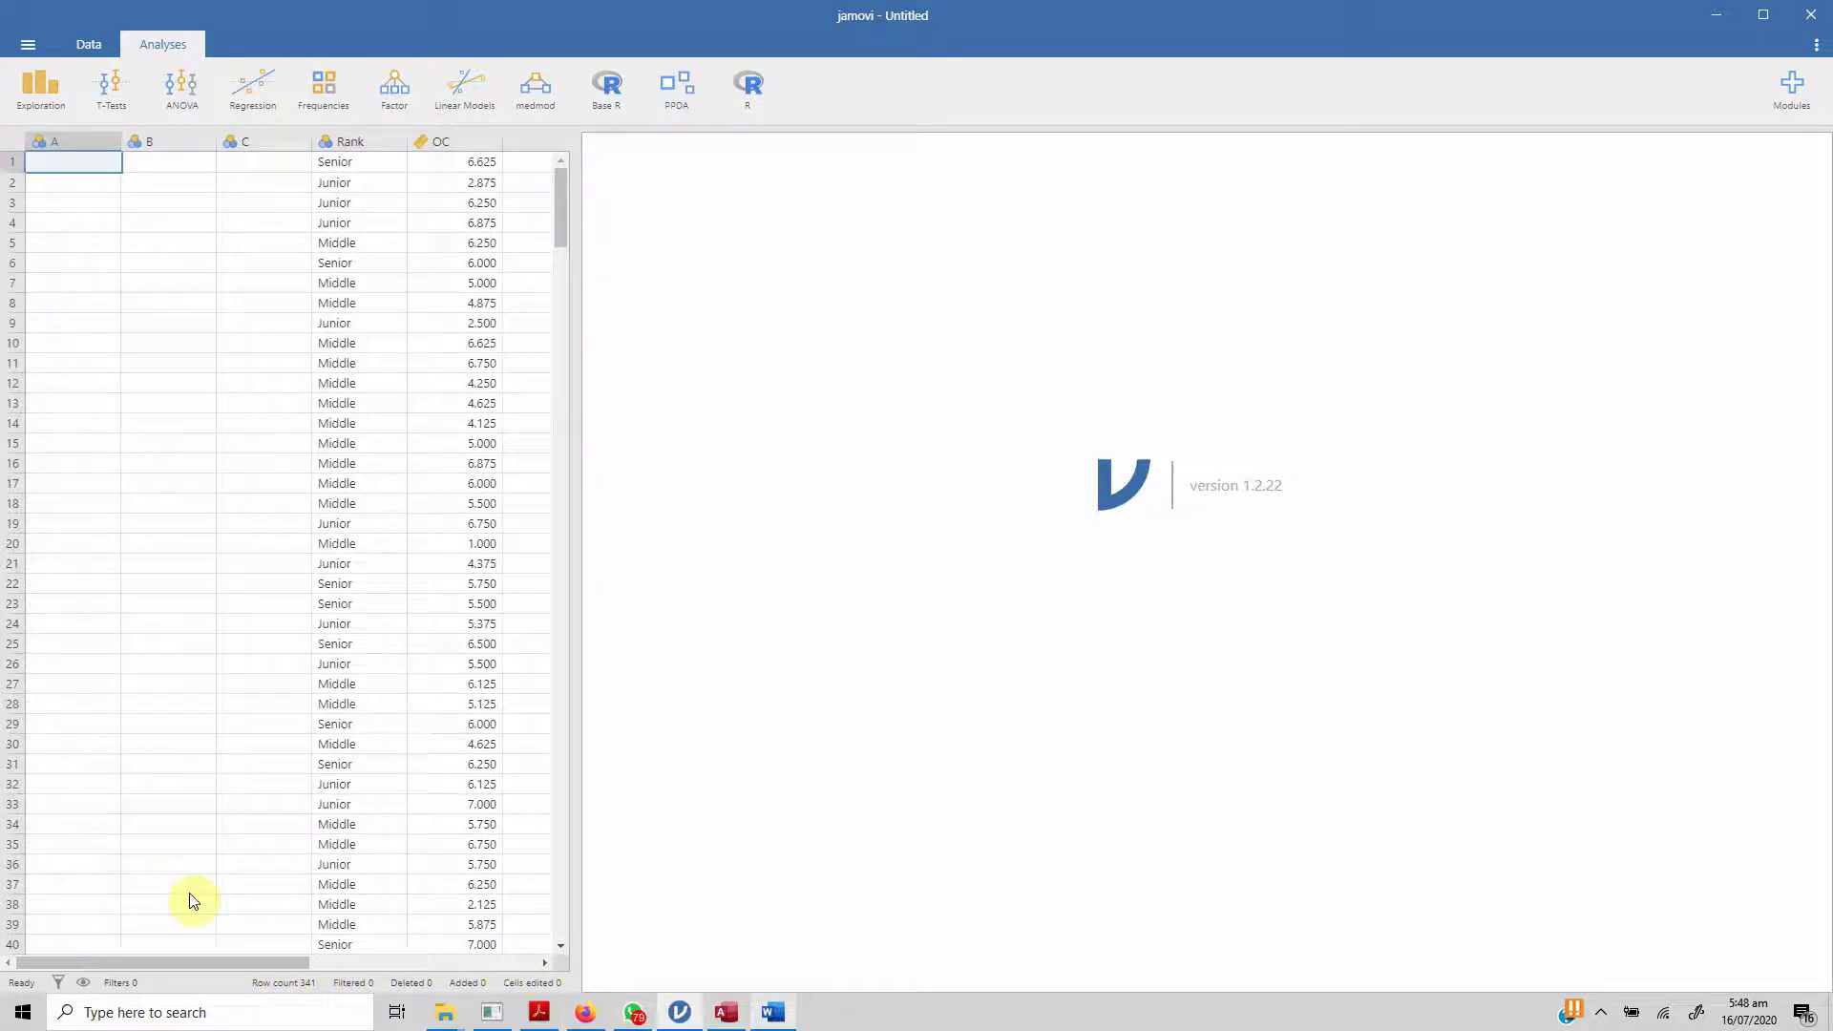
{"action": "left_click", "coordinate": [59, 141]}
{"action": "left_click_drag", "start_coordinate": [165, 139], "coordinate": [262, 145]}
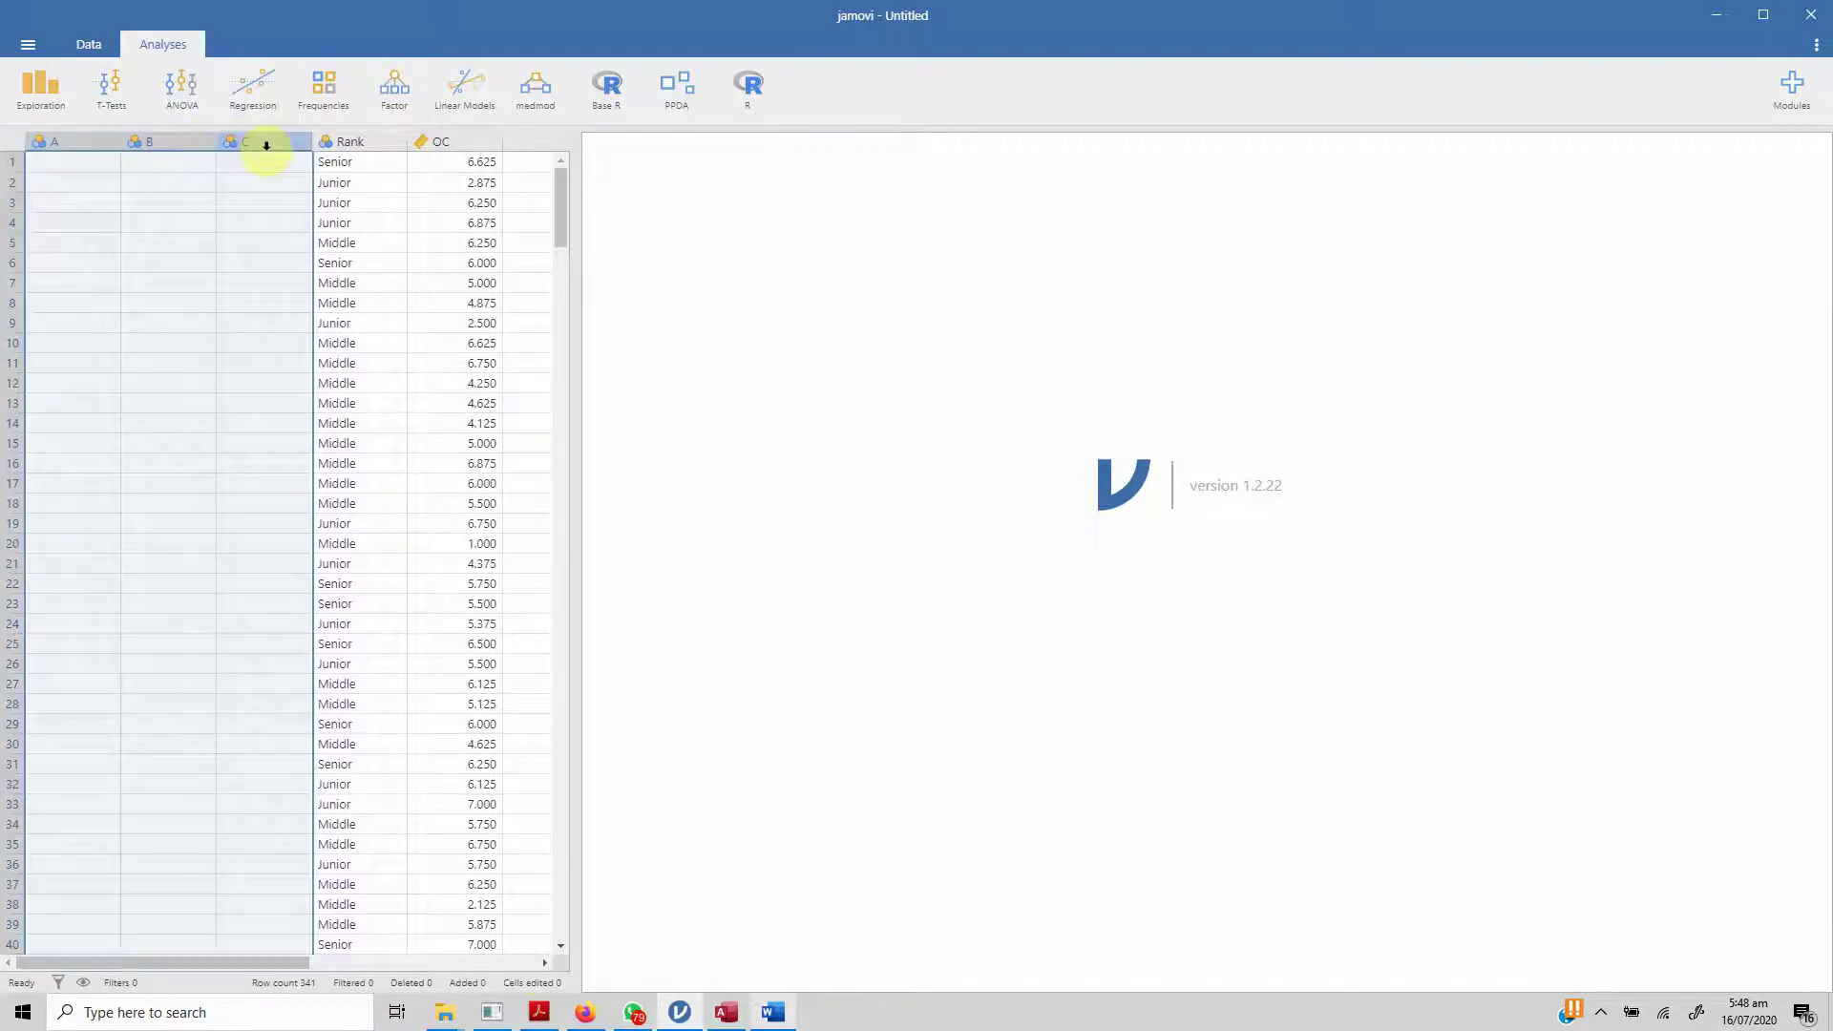
{"action": "right_click", "coordinate": [254, 139]}
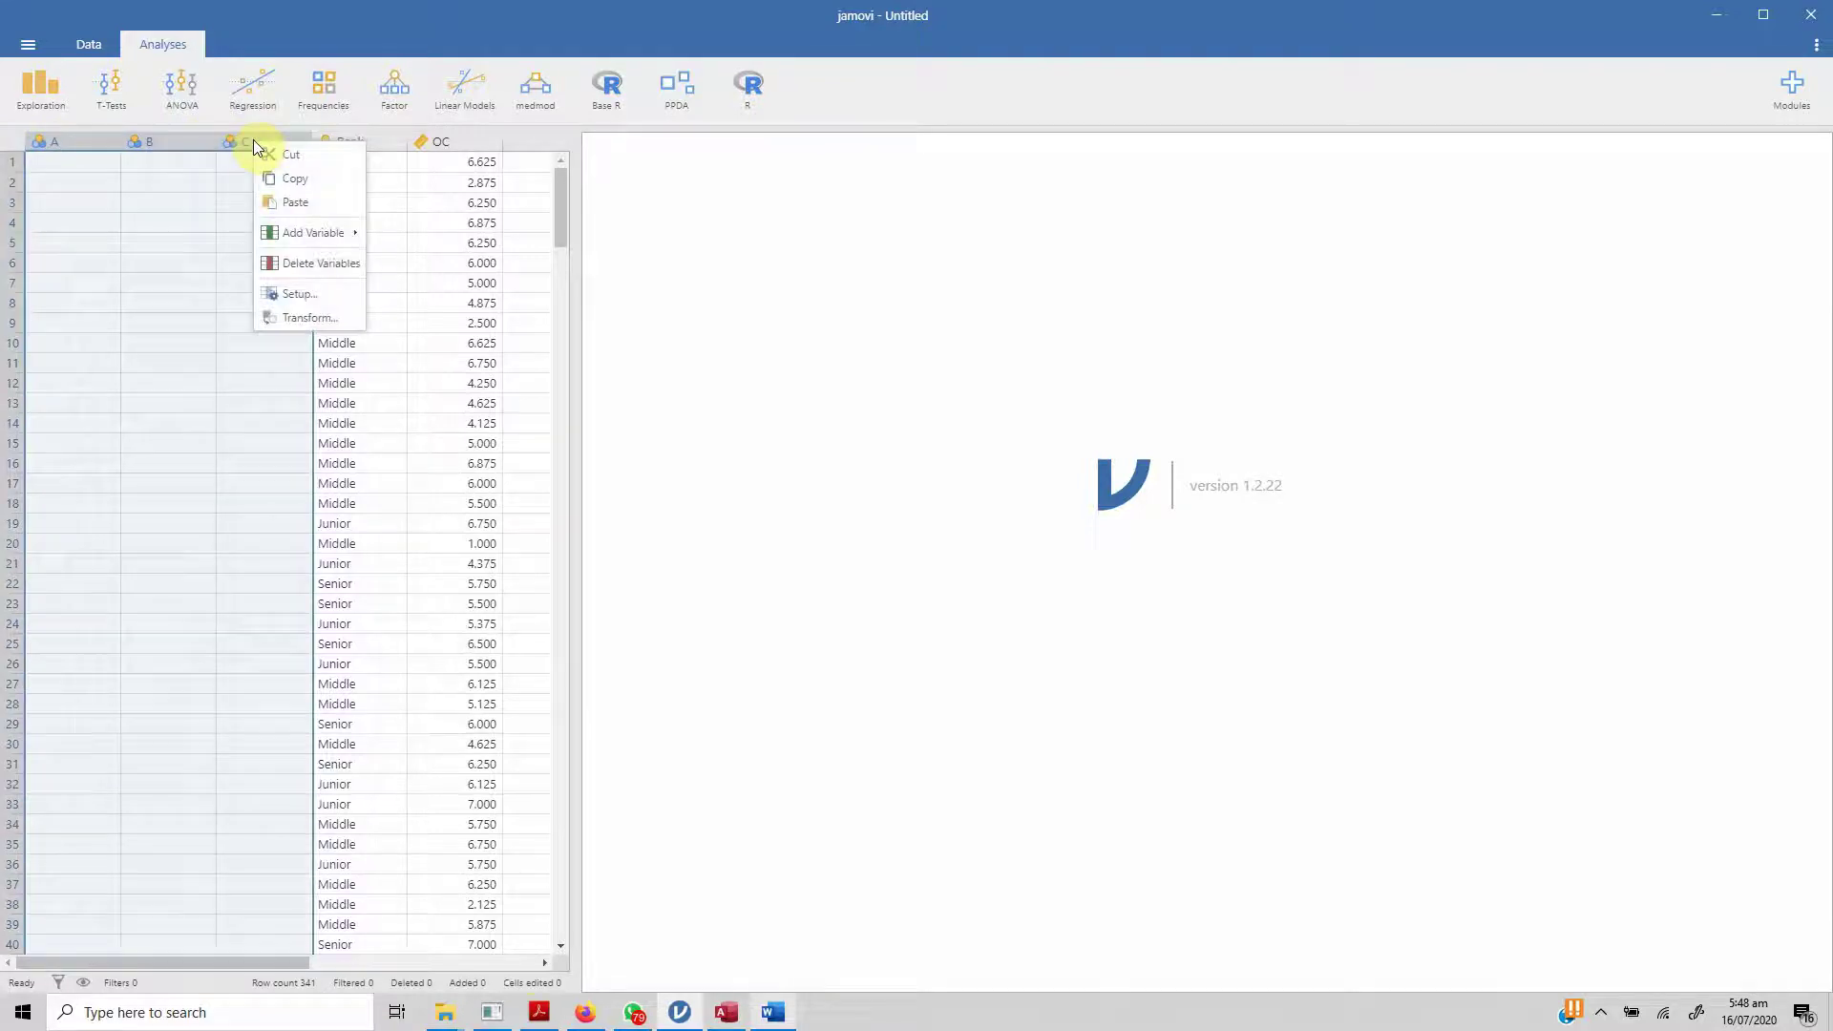
{"action": "left_click", "coordinate": [319, 265]}
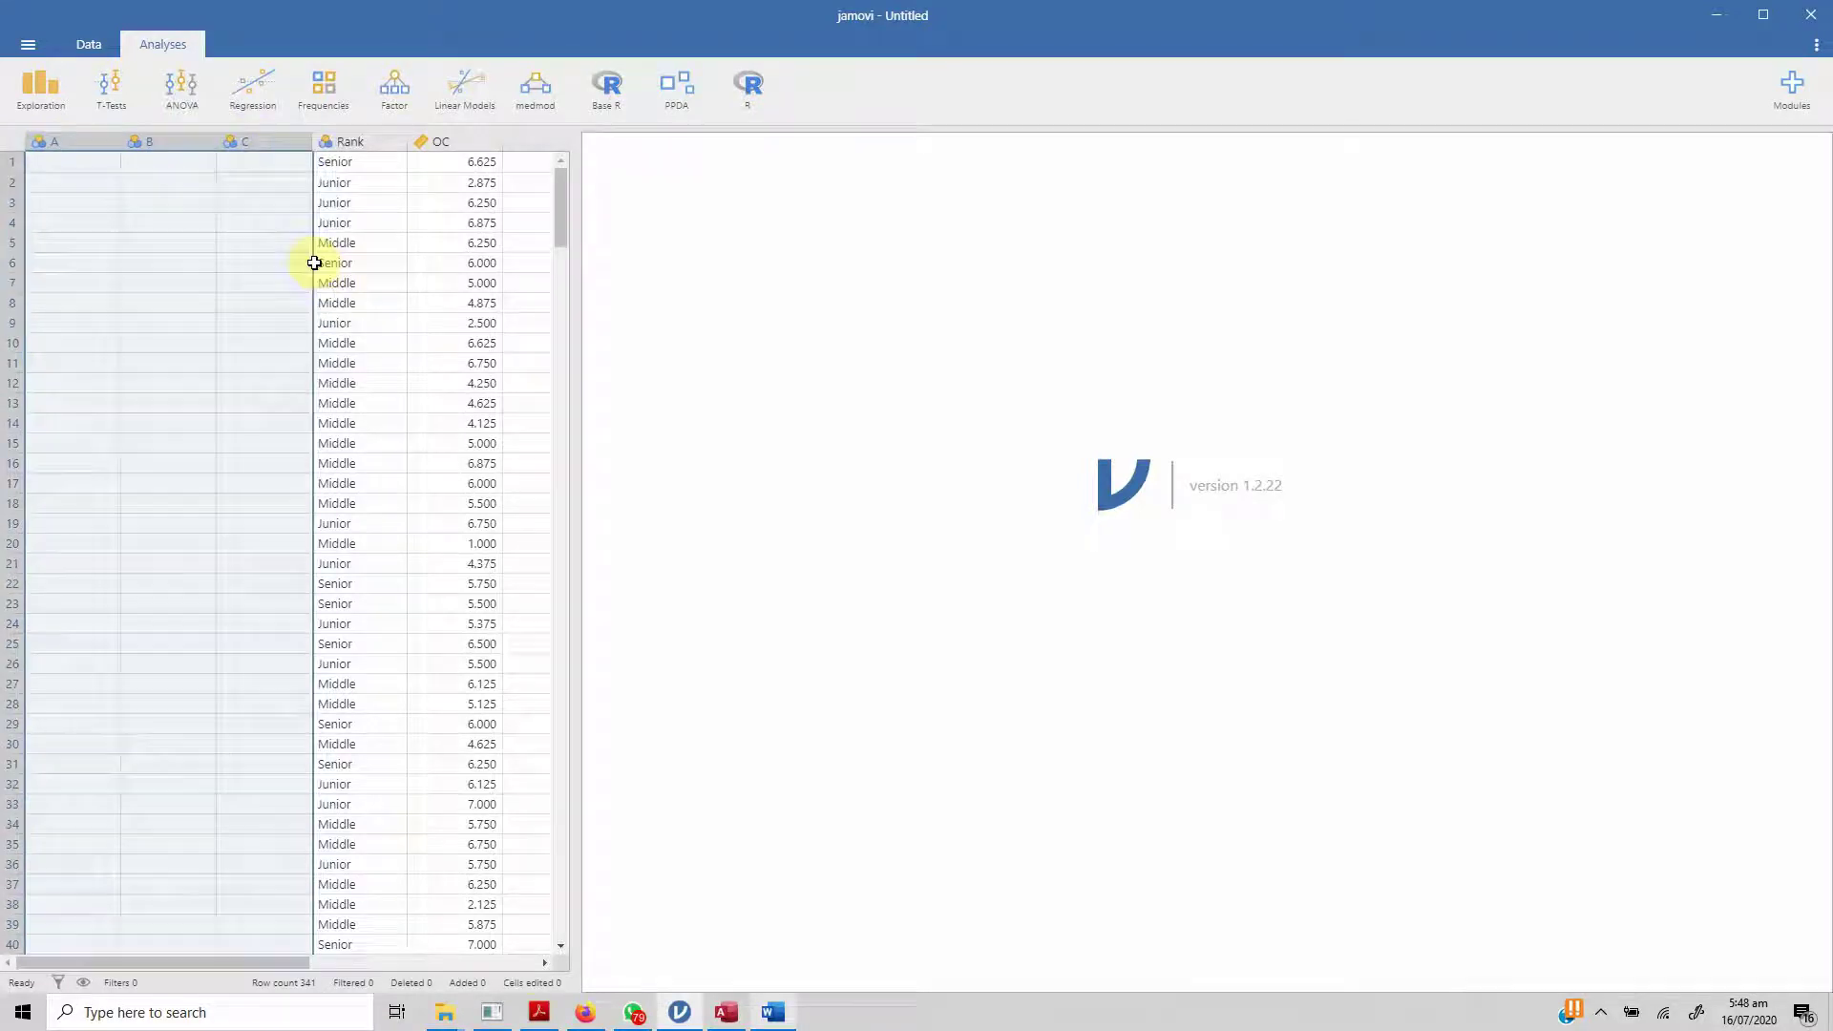
{"action": "left_click", "coordinate": [827, 287]}
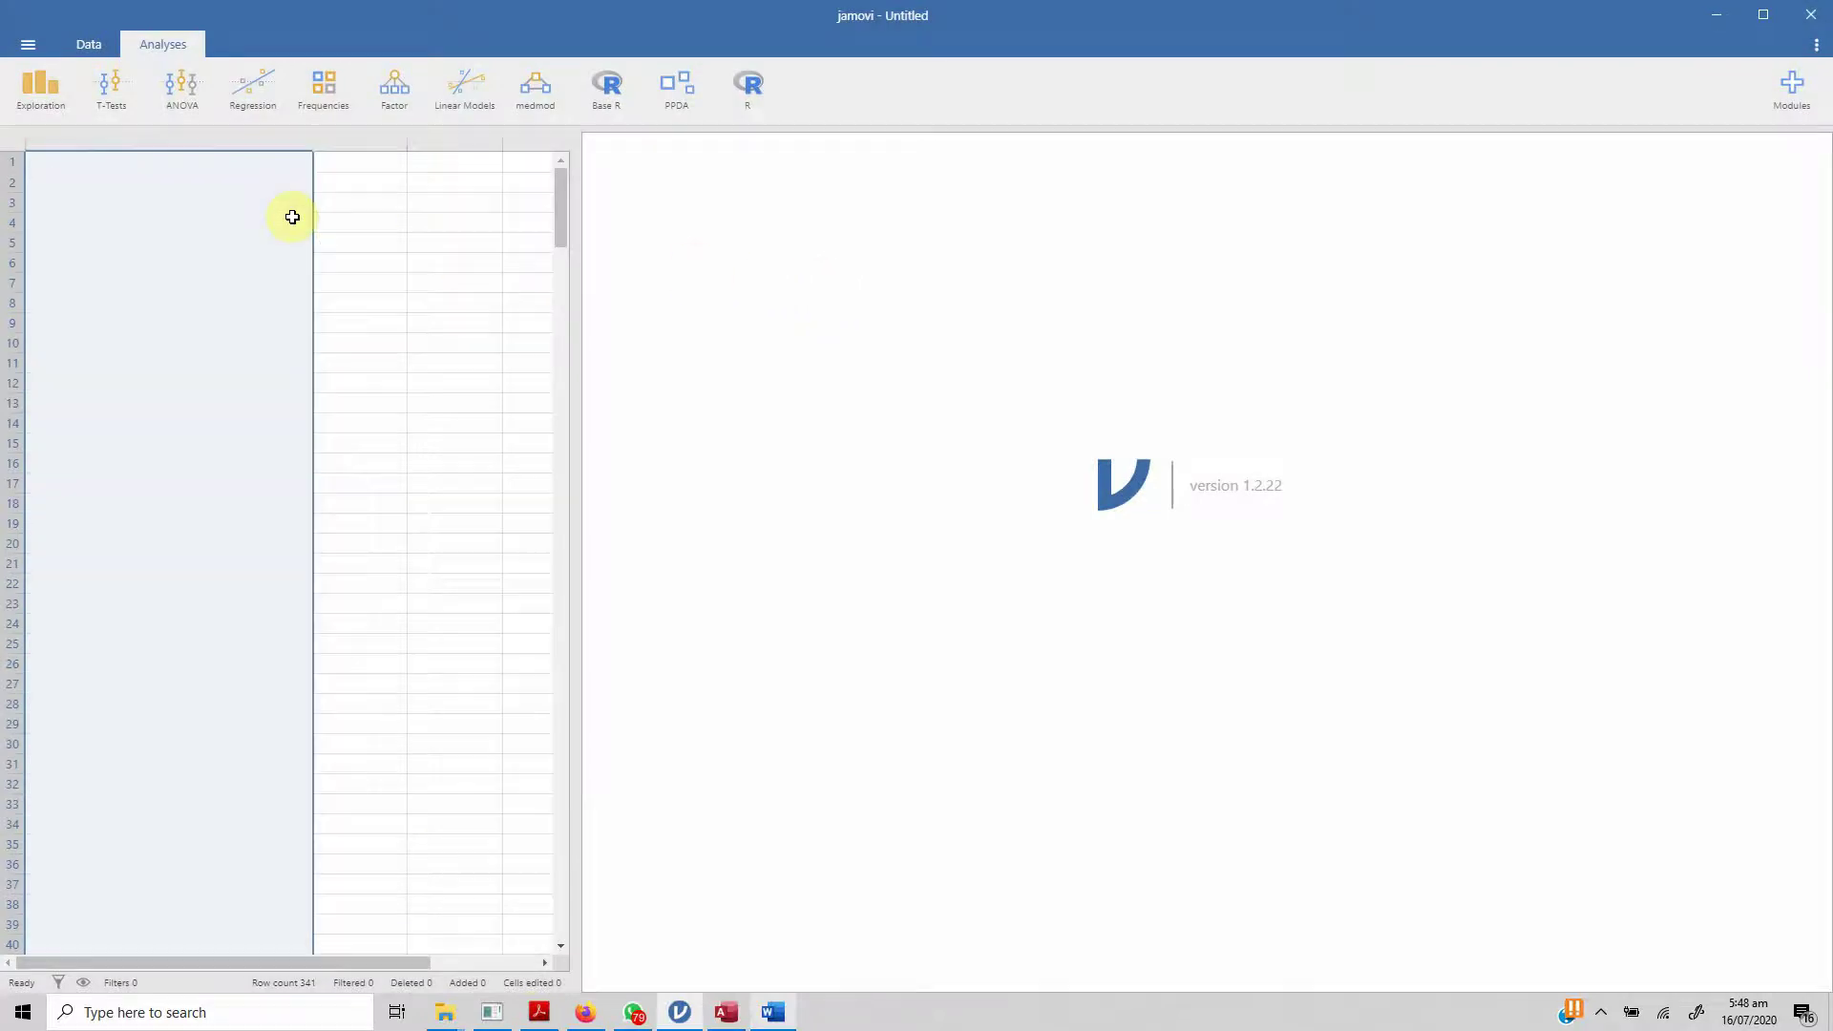
{"action": "left_click", "coordinate": [157, 180]}
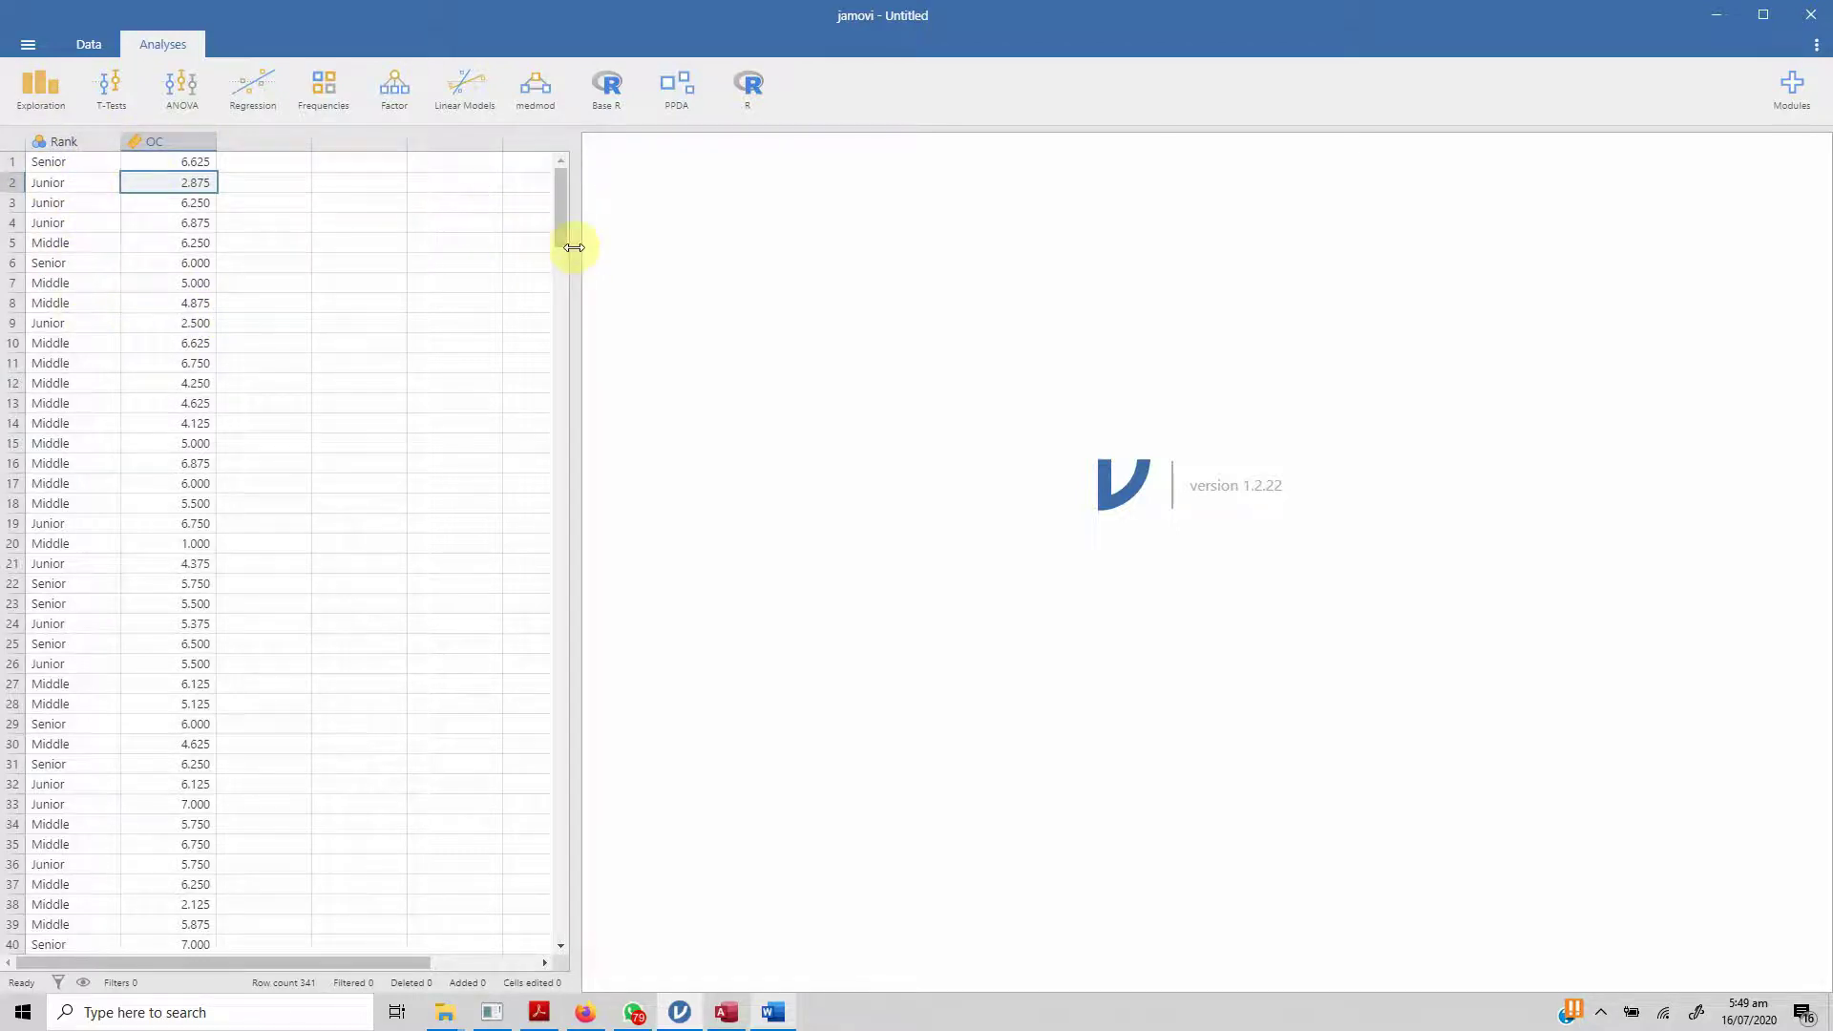
{"action": "left_click_drag", "start_coordinate": [574, 247], "coordinate": [316, 249]}
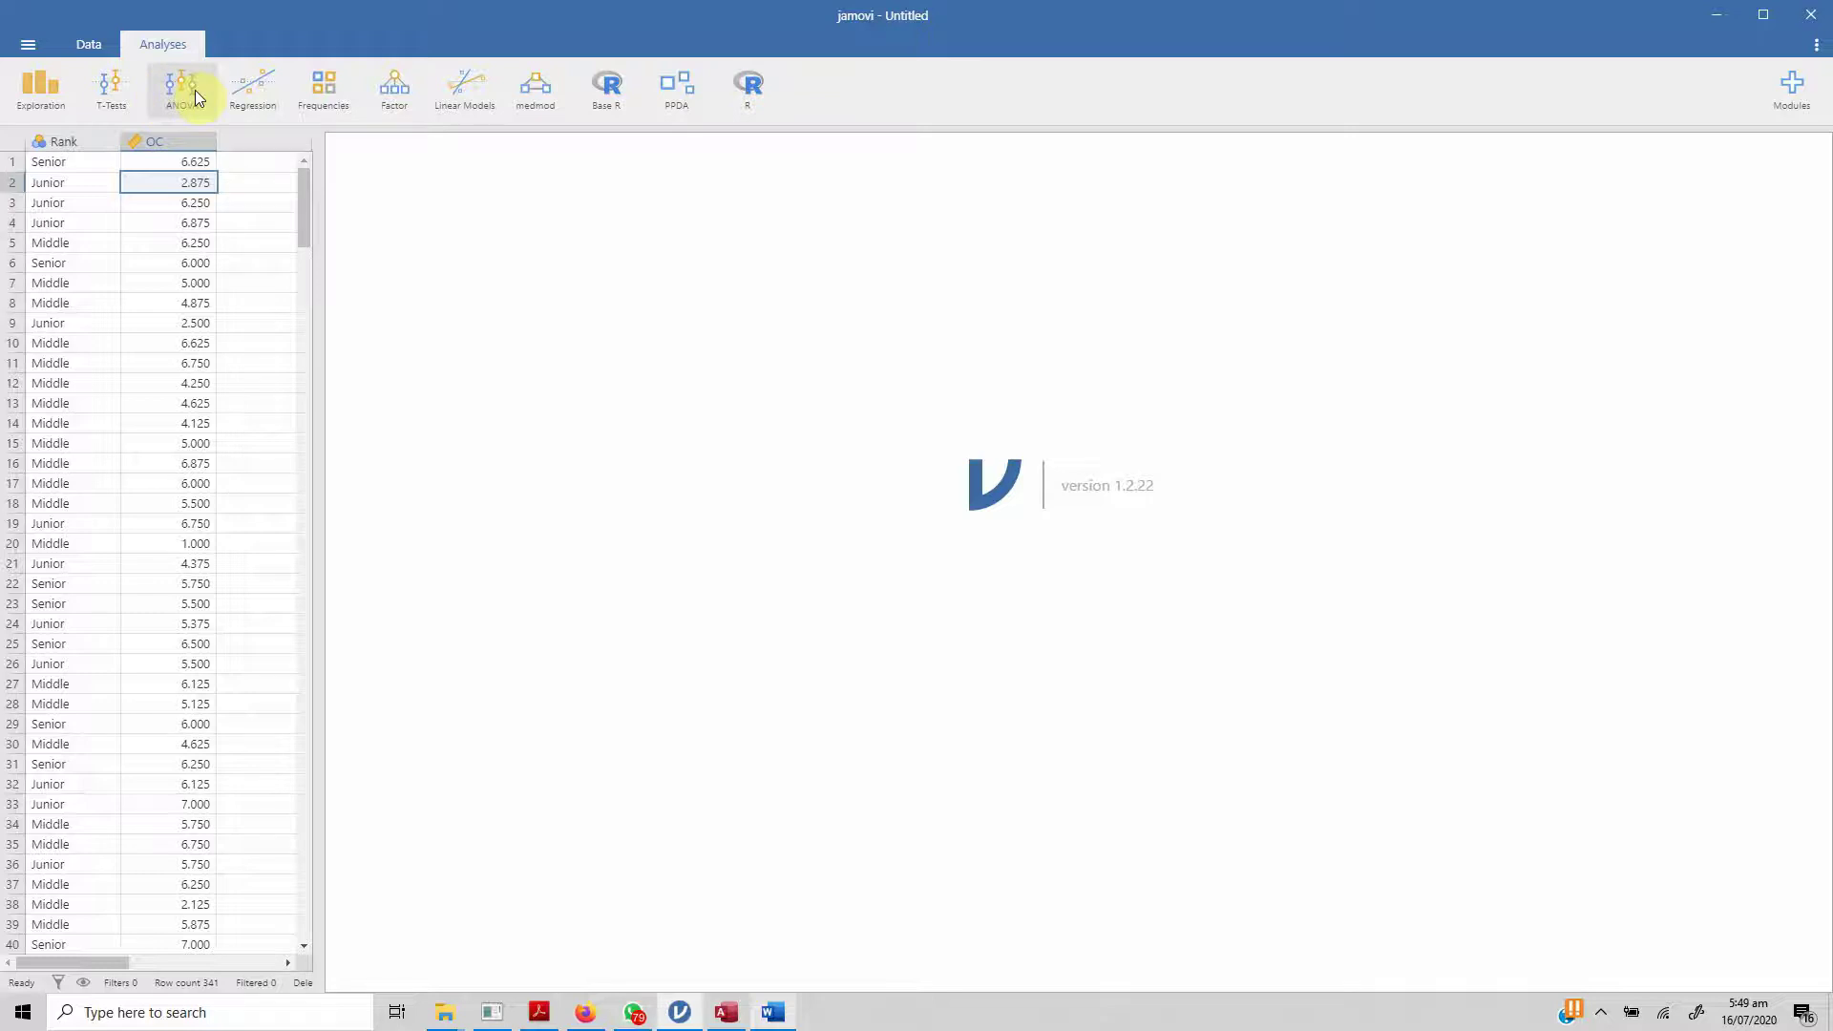
- Start a One-Way ANOVA with OC as dependent variable and Rank as grouping variable, showing post-hoc options
{"action": "left_click", "coordinate": [185, 112]}
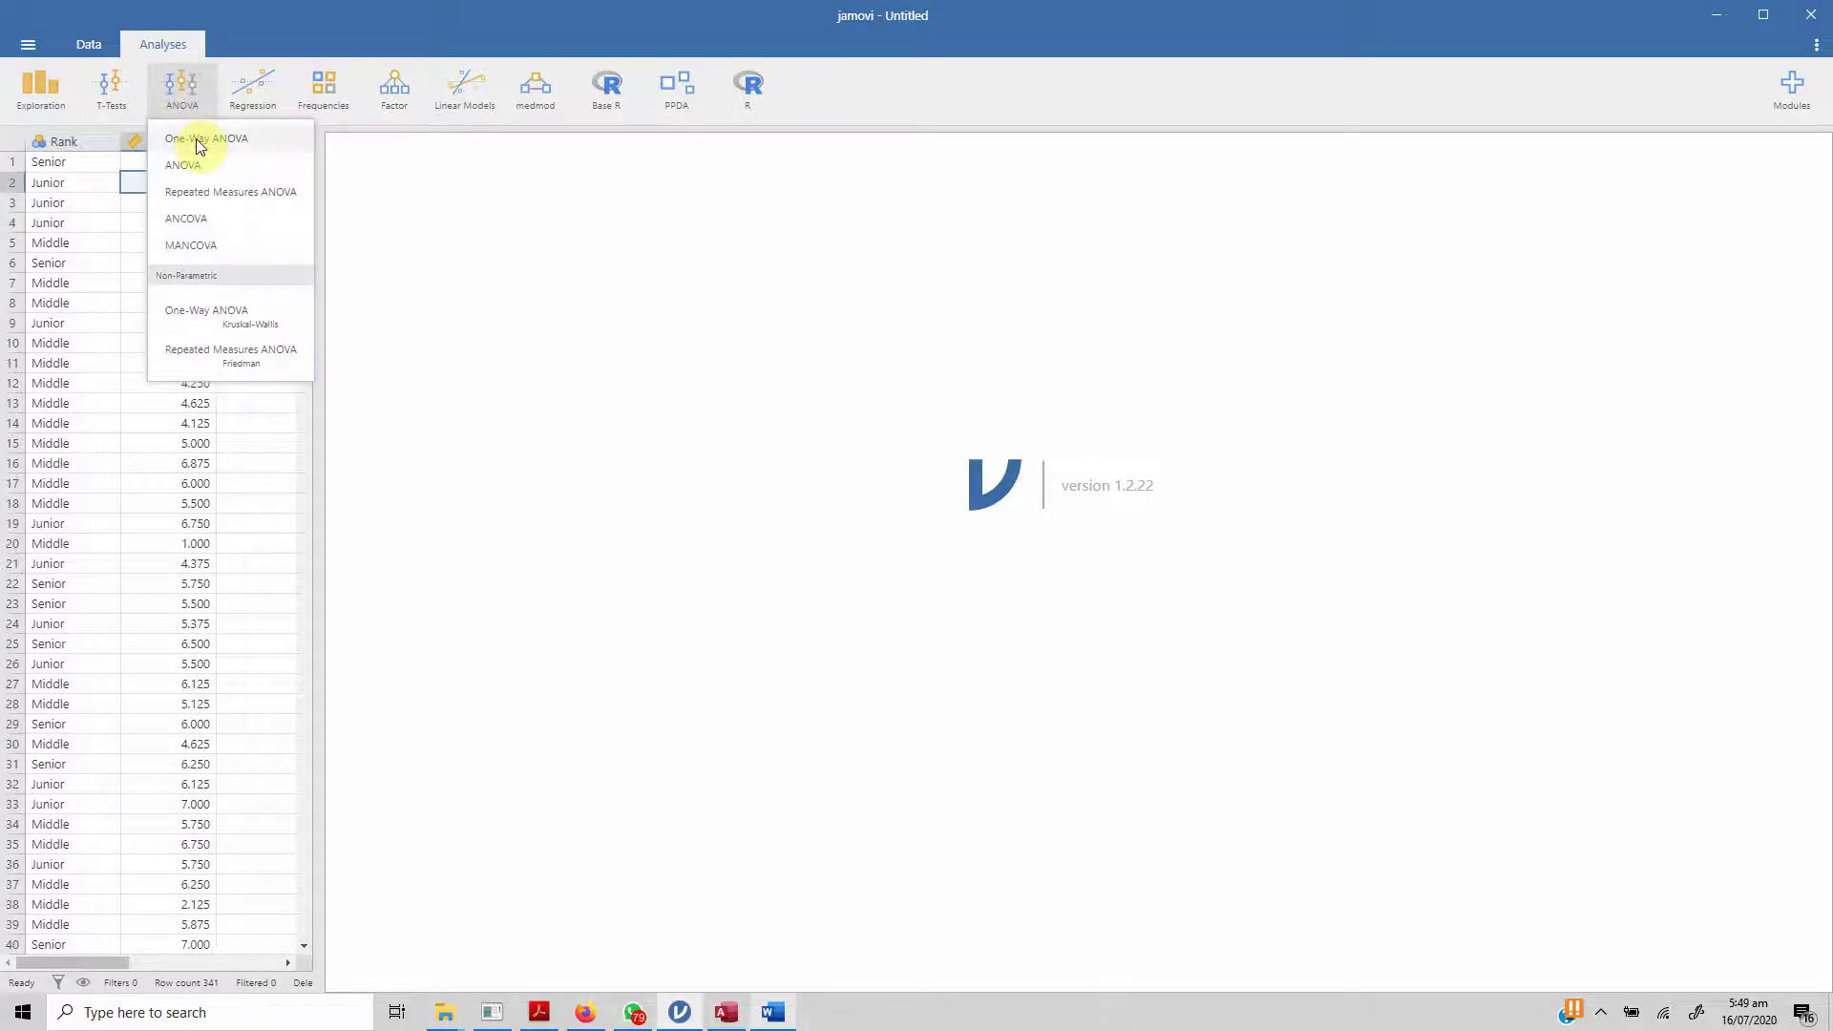
{"action": "left_click", "coordinate": [265, 142]}
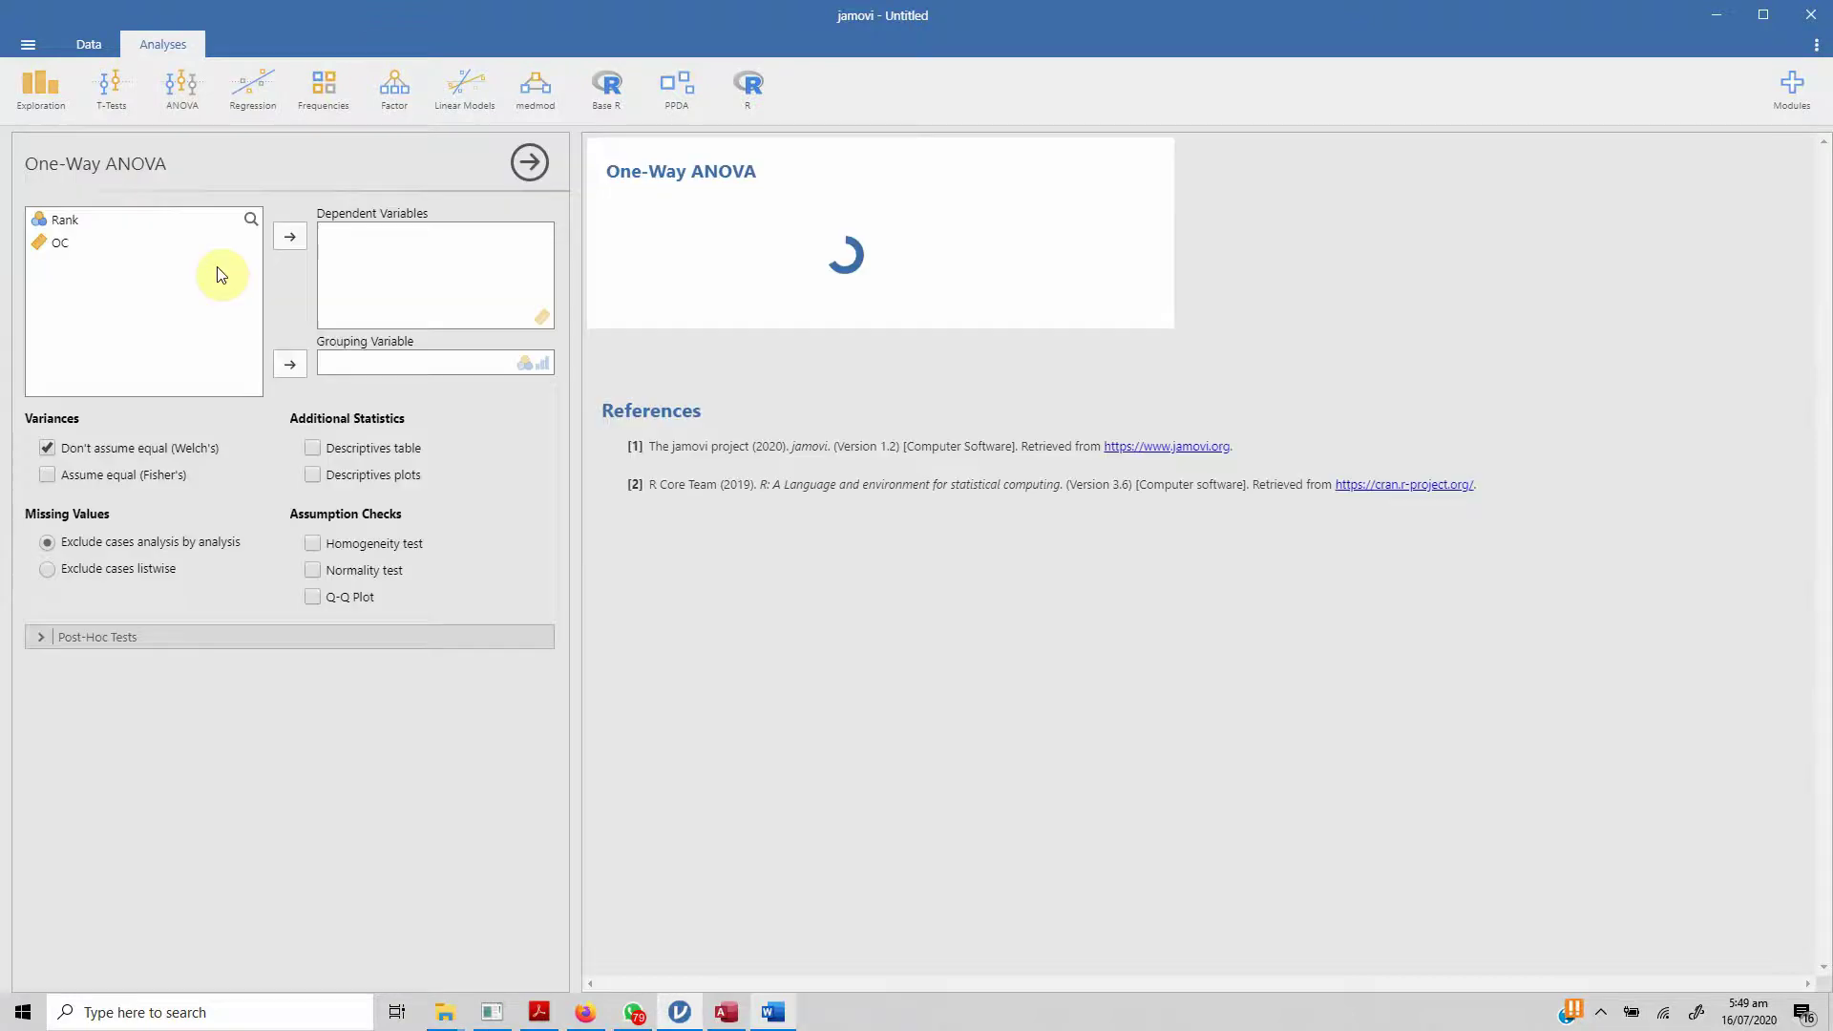
{"action": "left_click", "coordinate": [226, 247]}
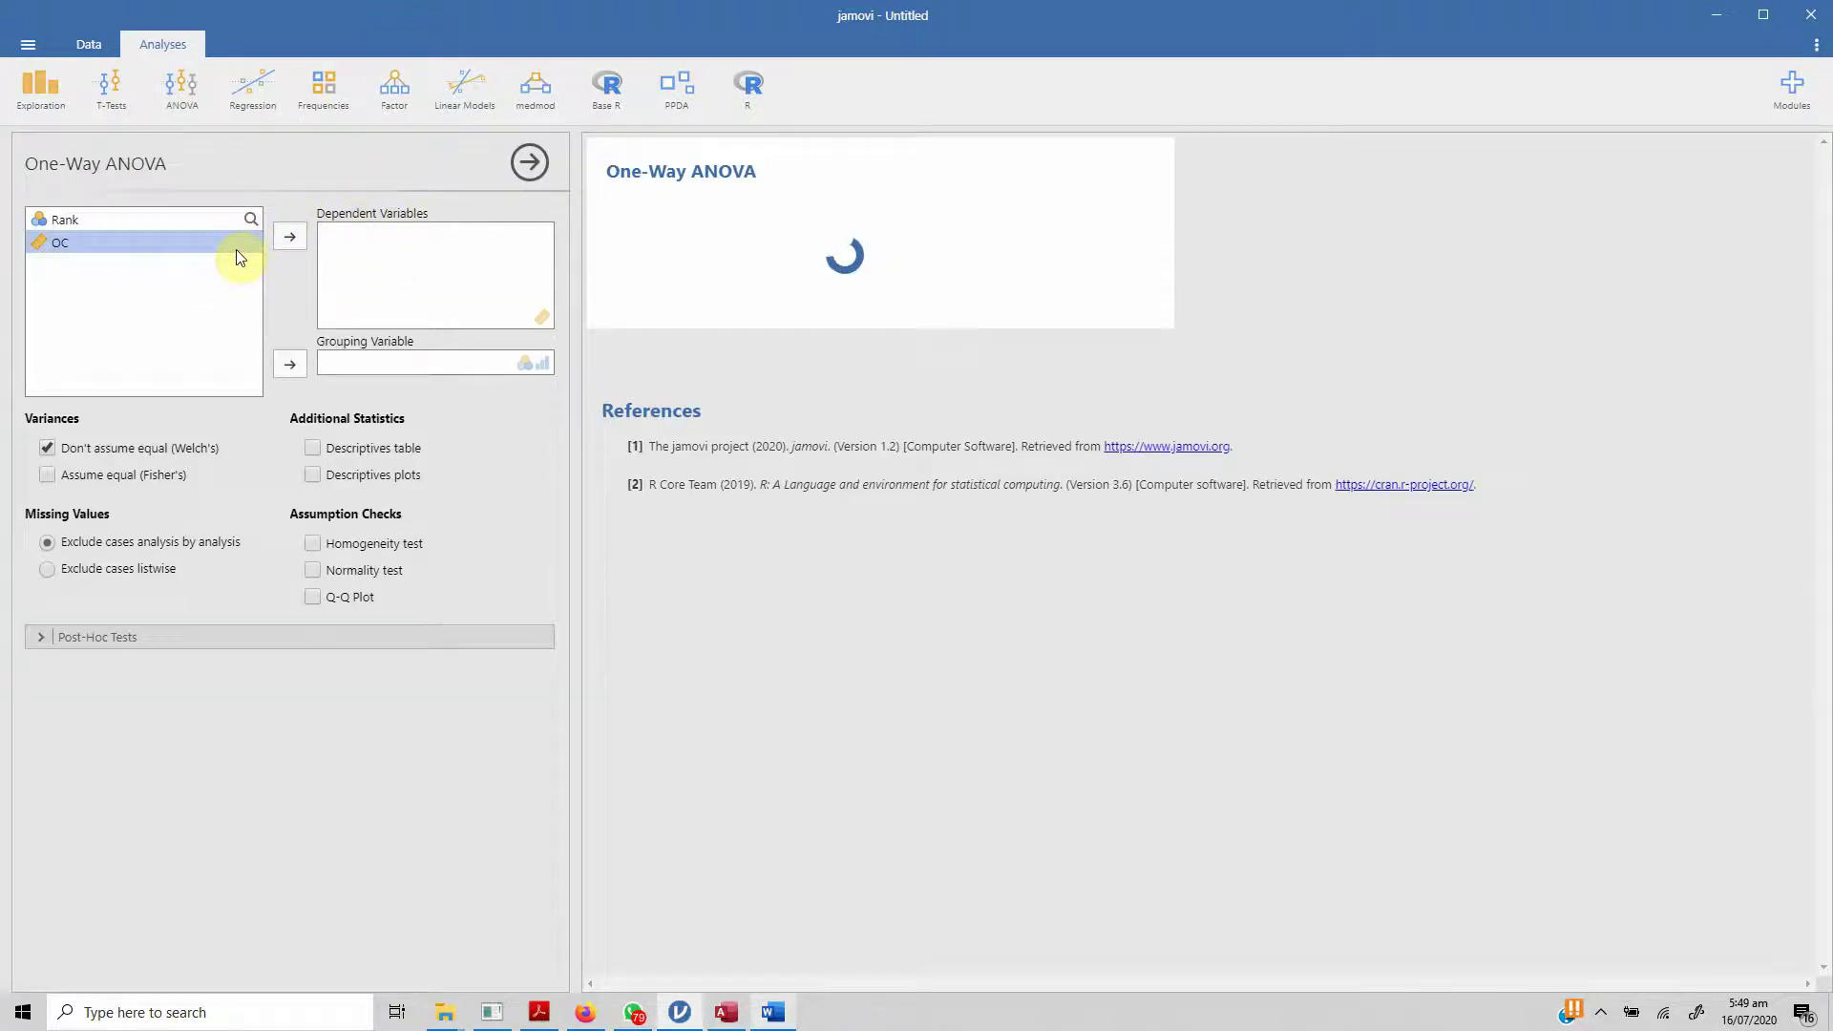
{"action": "left_click", "coordinate": [285, 244]}
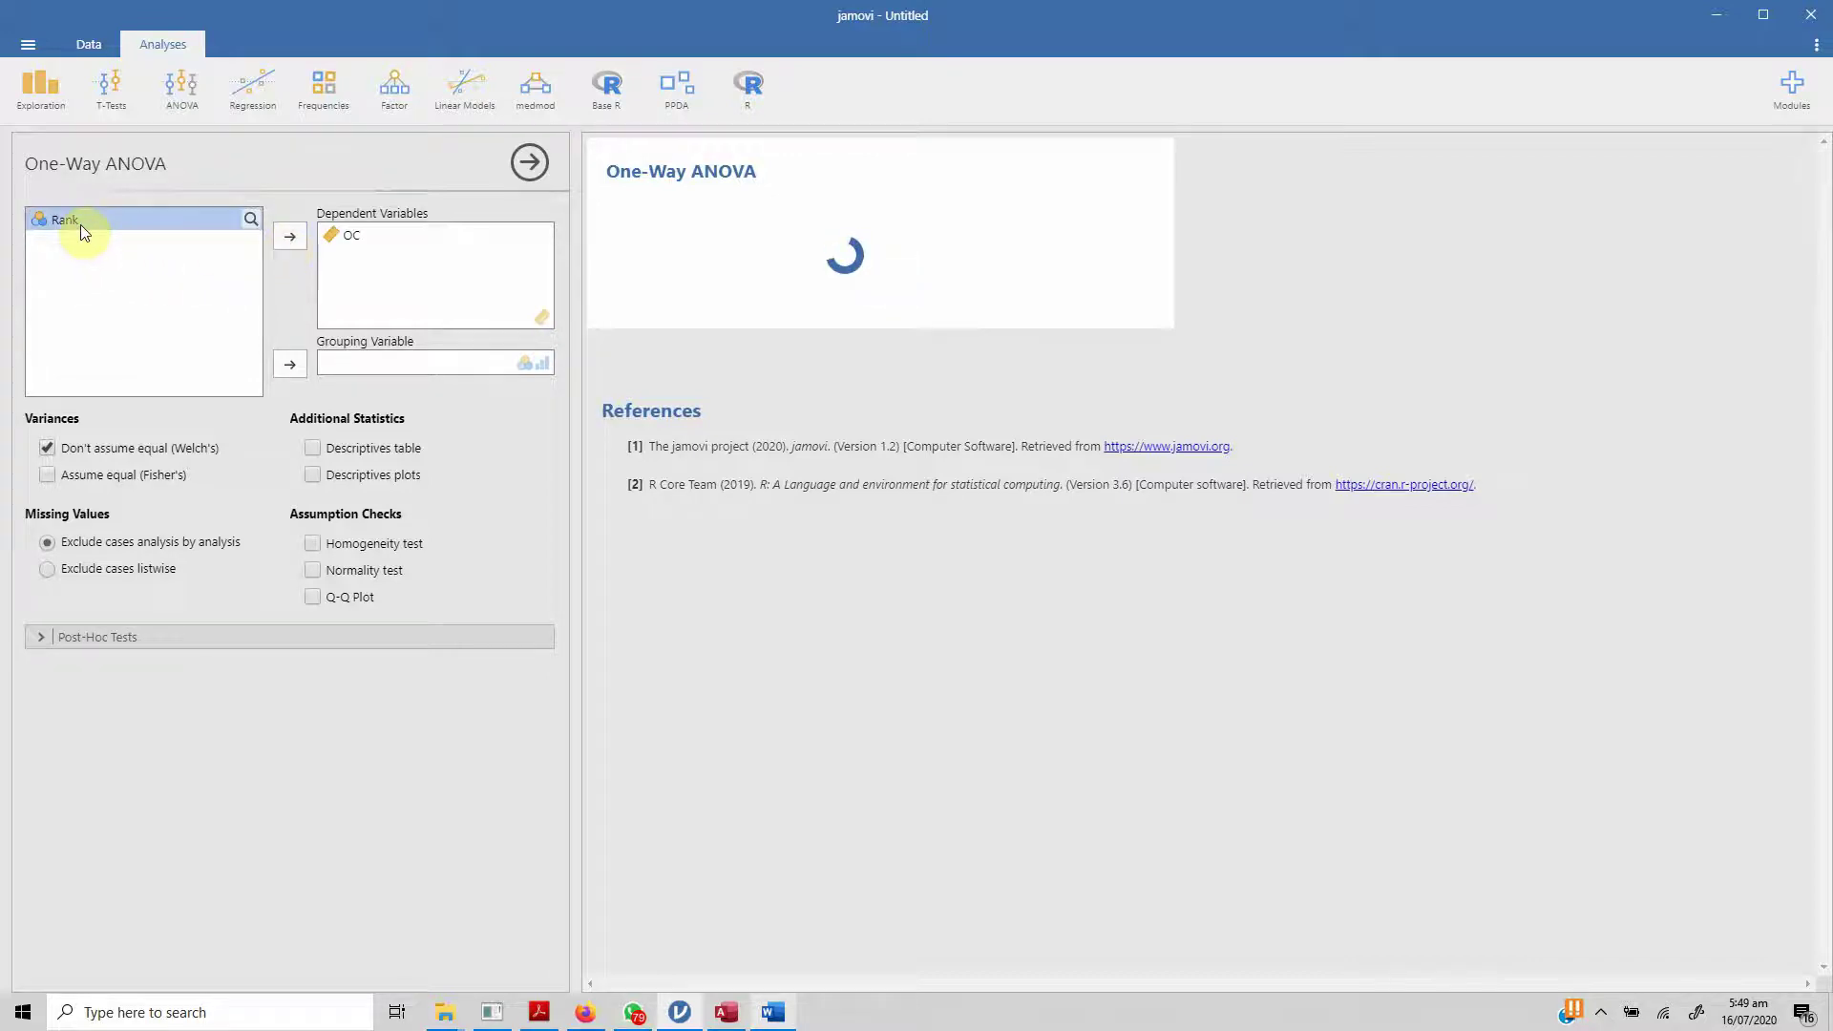
{"action": "left_click", "coordinate": [291, 367]}
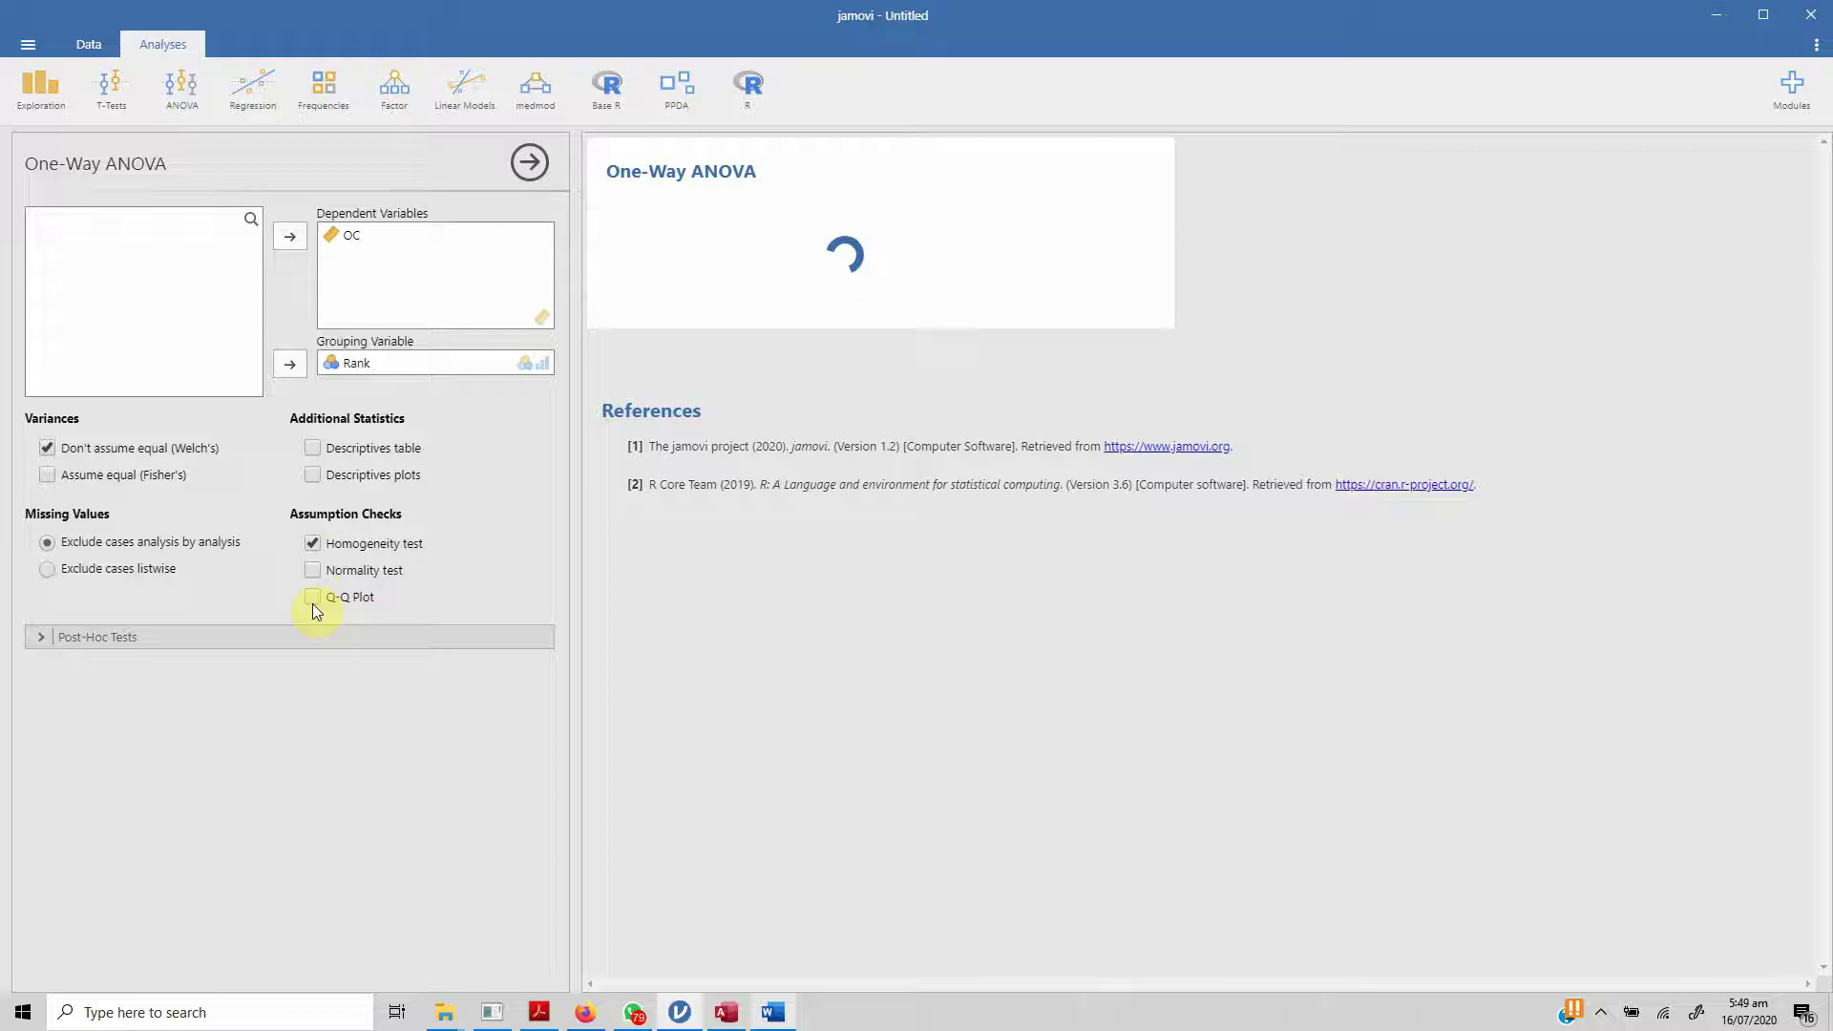
{"action": "left_click", "coordinate": [40, 639]}
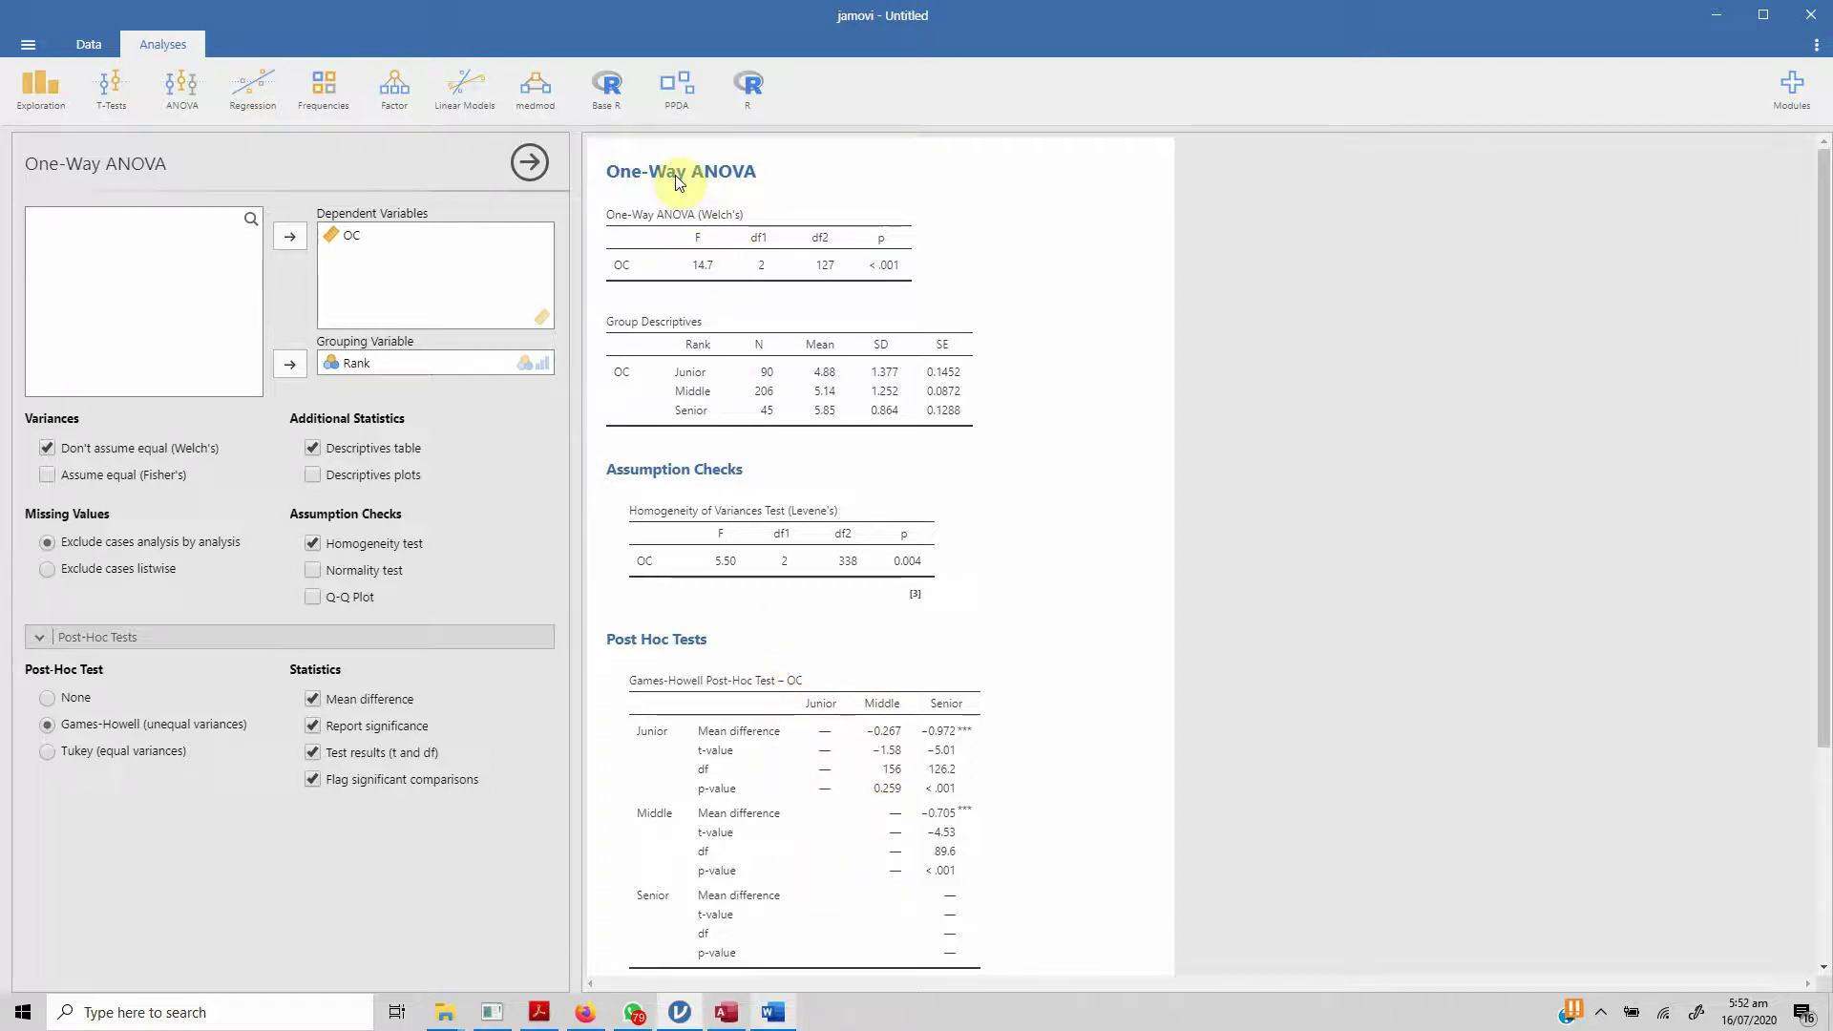
- Copy the entire One-Way ANOVA analysis to the clipboard and switch to Reporting.docx in Word
{"action": "right_click", "coordinate": [678, 205]}
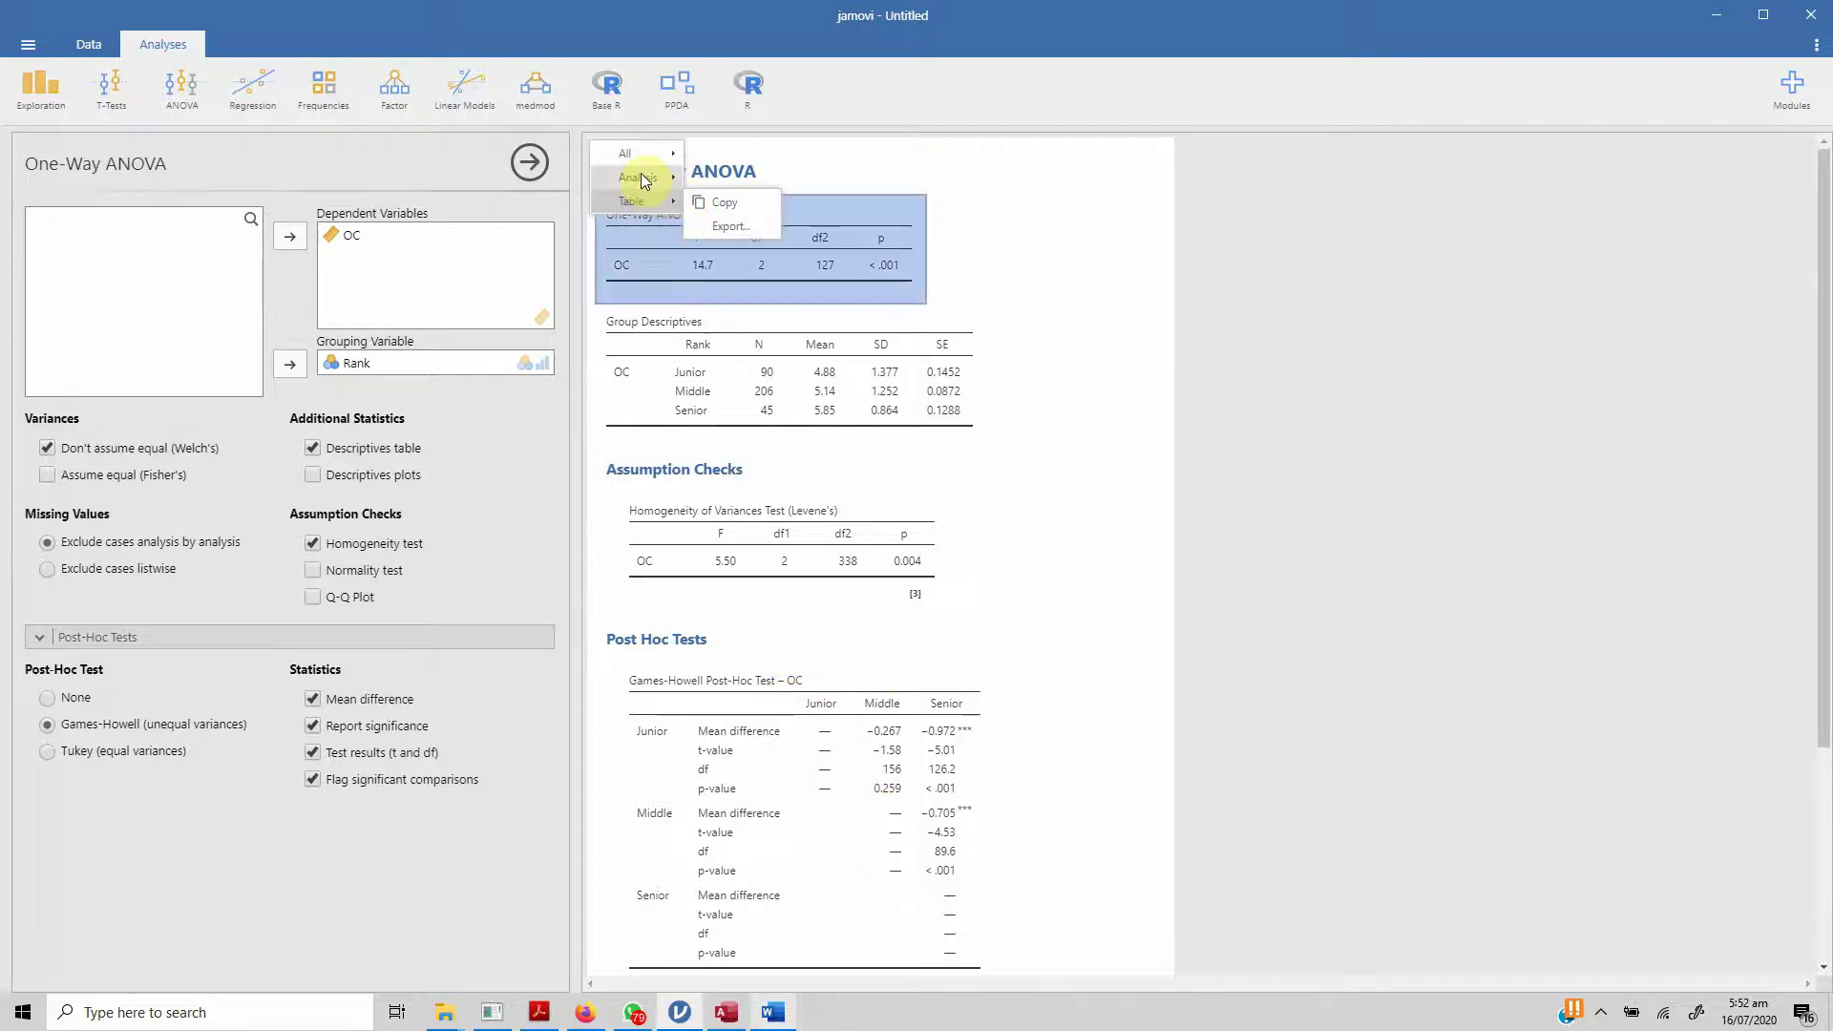
{"action": "mouse_move", "coordinate": [640, 174]}
{"action": "left_click", "coordinate": [713, 174]}
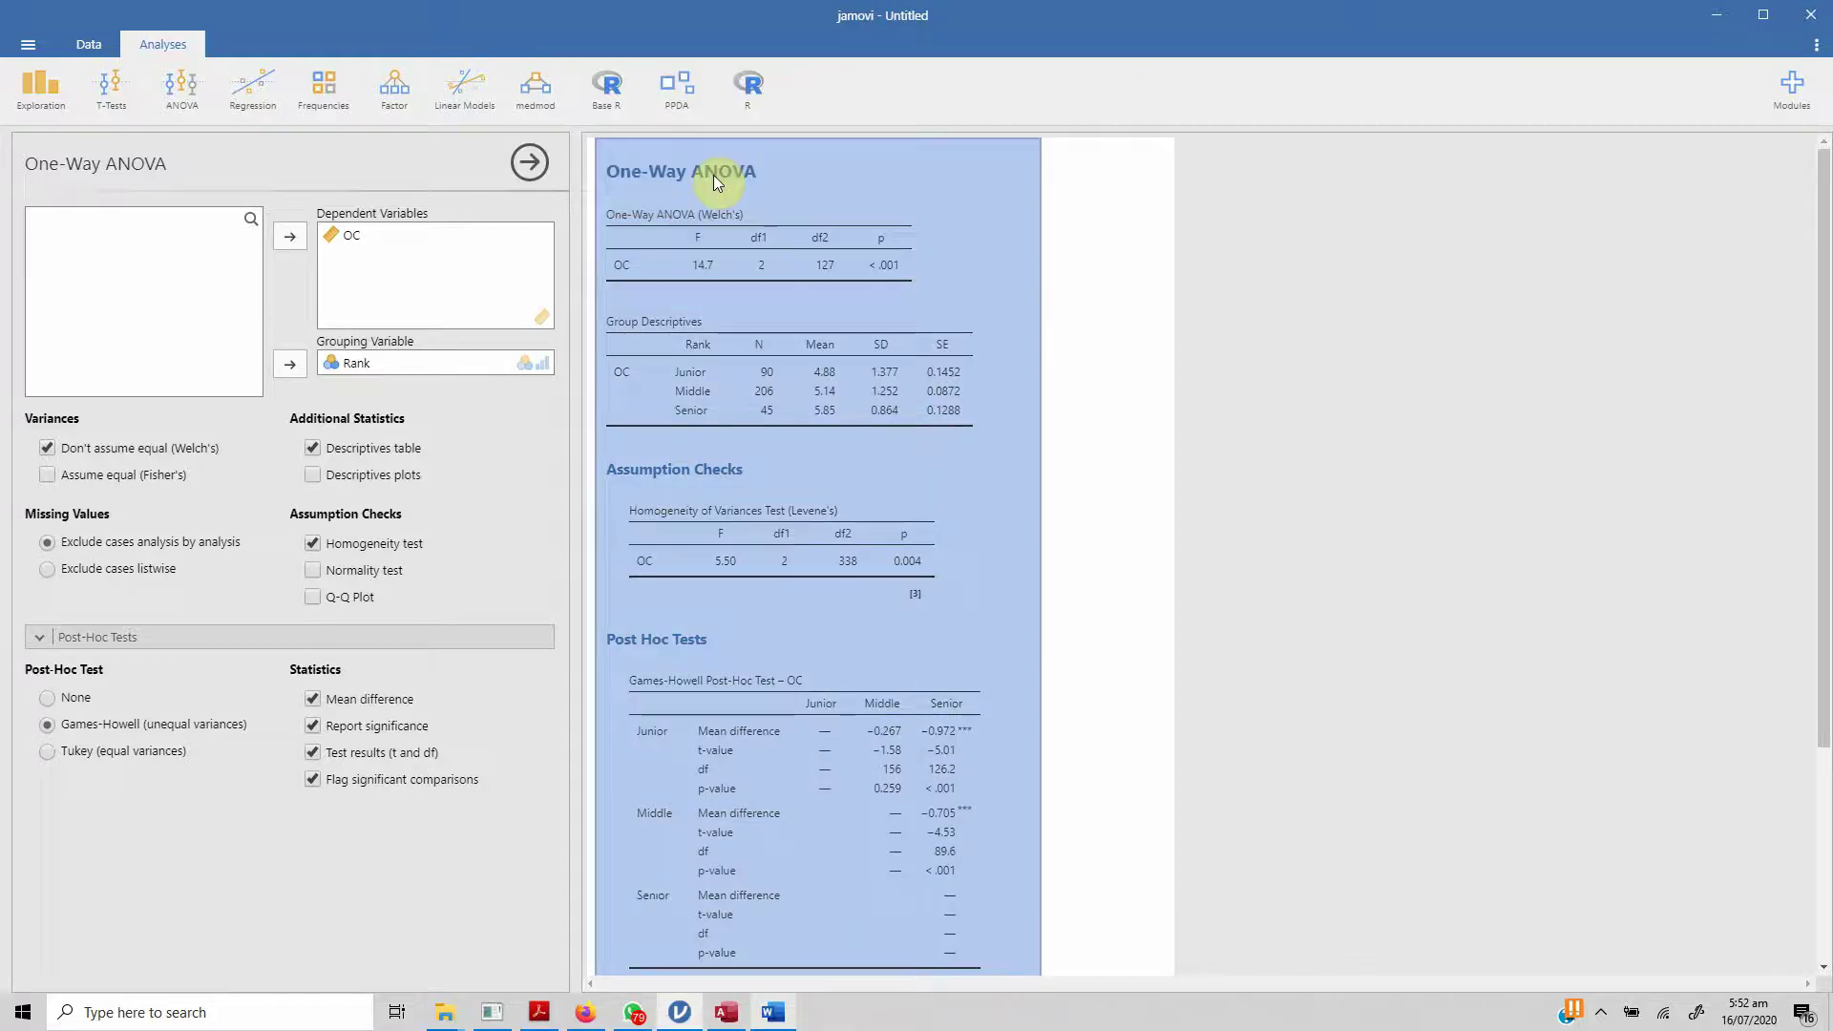
{"action": "left_click", "coordinate": [775, 1014]}
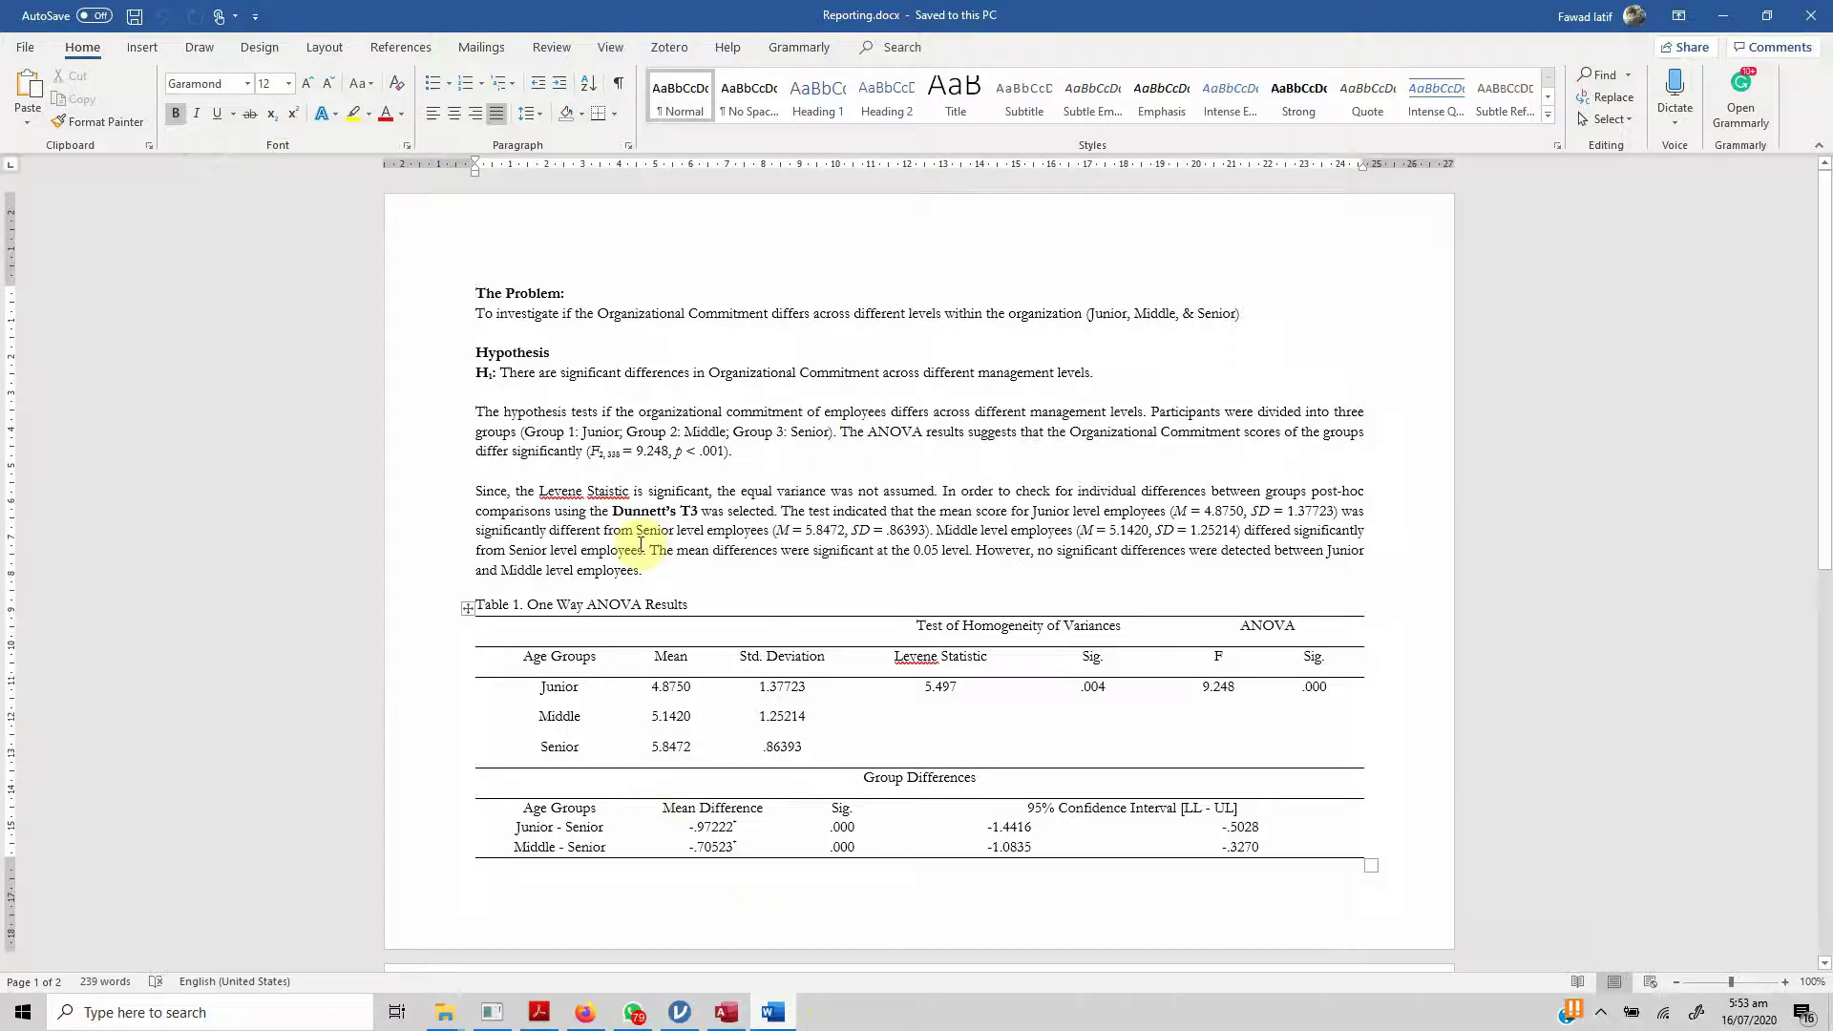
- Place the cursor on the empty page 2 of Reporting.docx, then return to jamovi
{"action": "scroll", "coordinate": [731, 545], "scroll_direction": "down", "scroll_amount": 1}
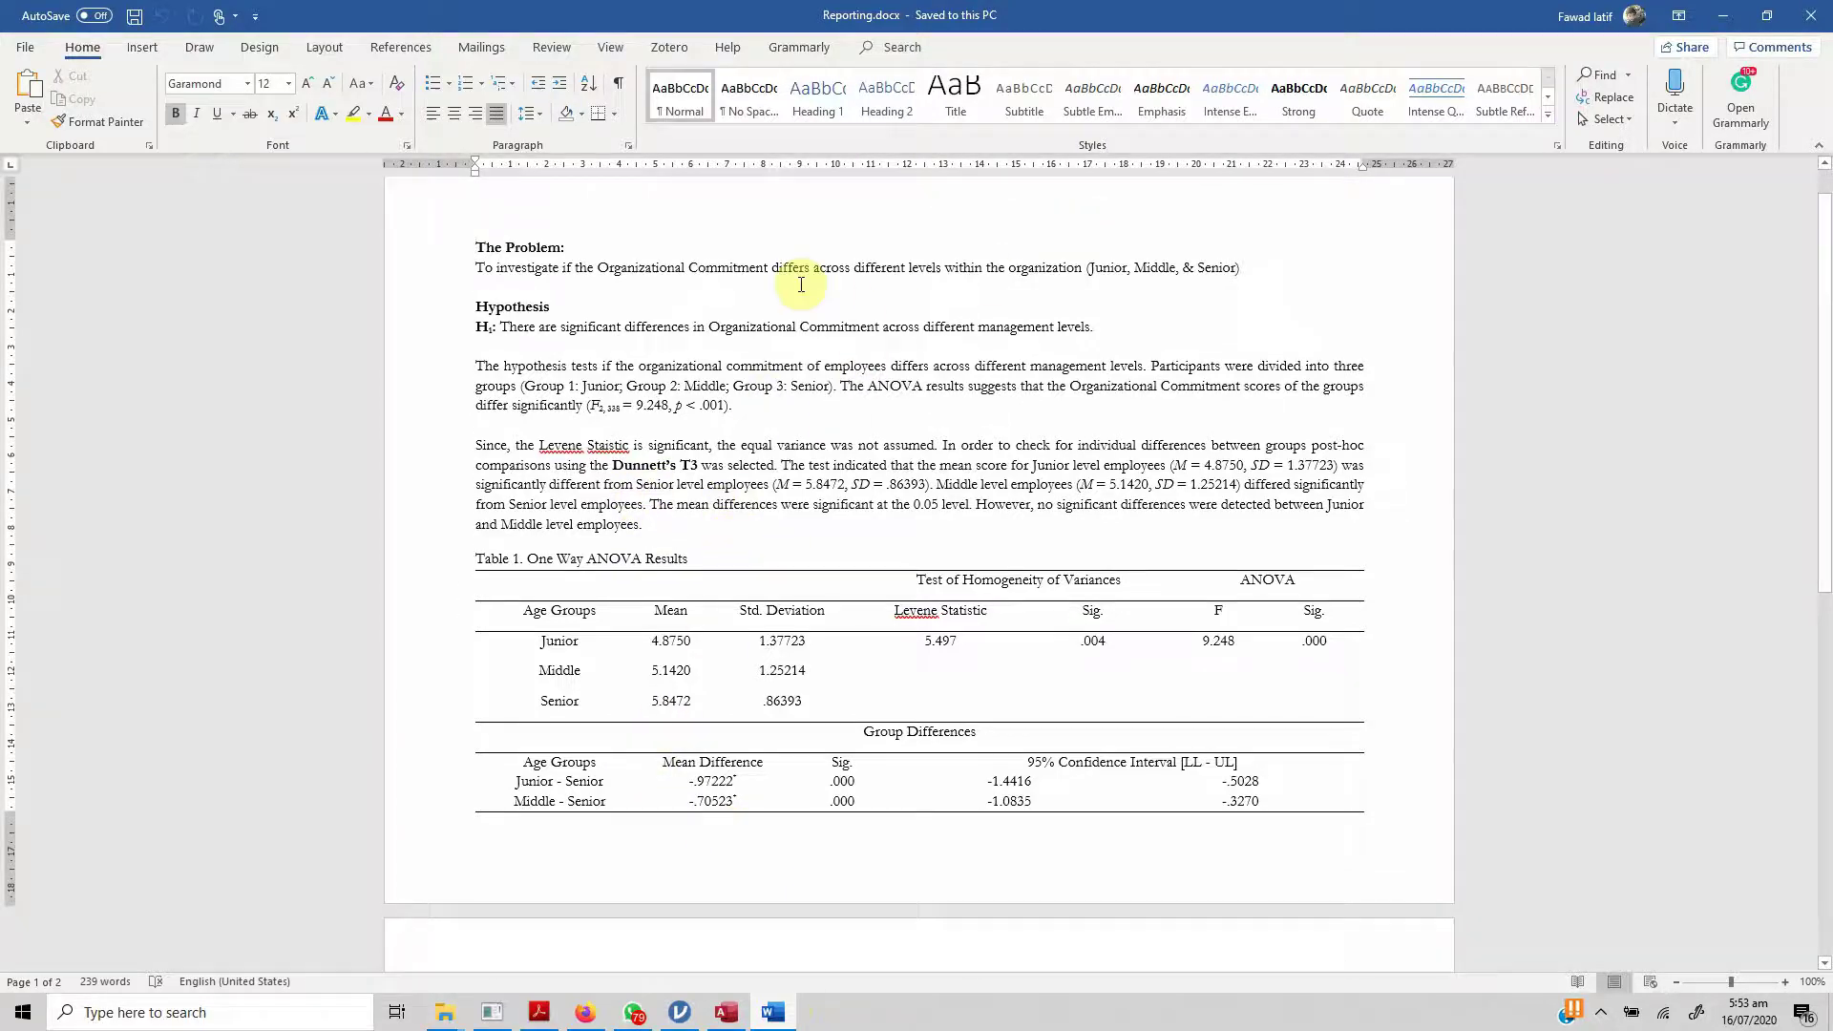
{"action": "scroll", "coordinate": [847, 490], "scroll_direction": "down", "scroll_amount": 5}
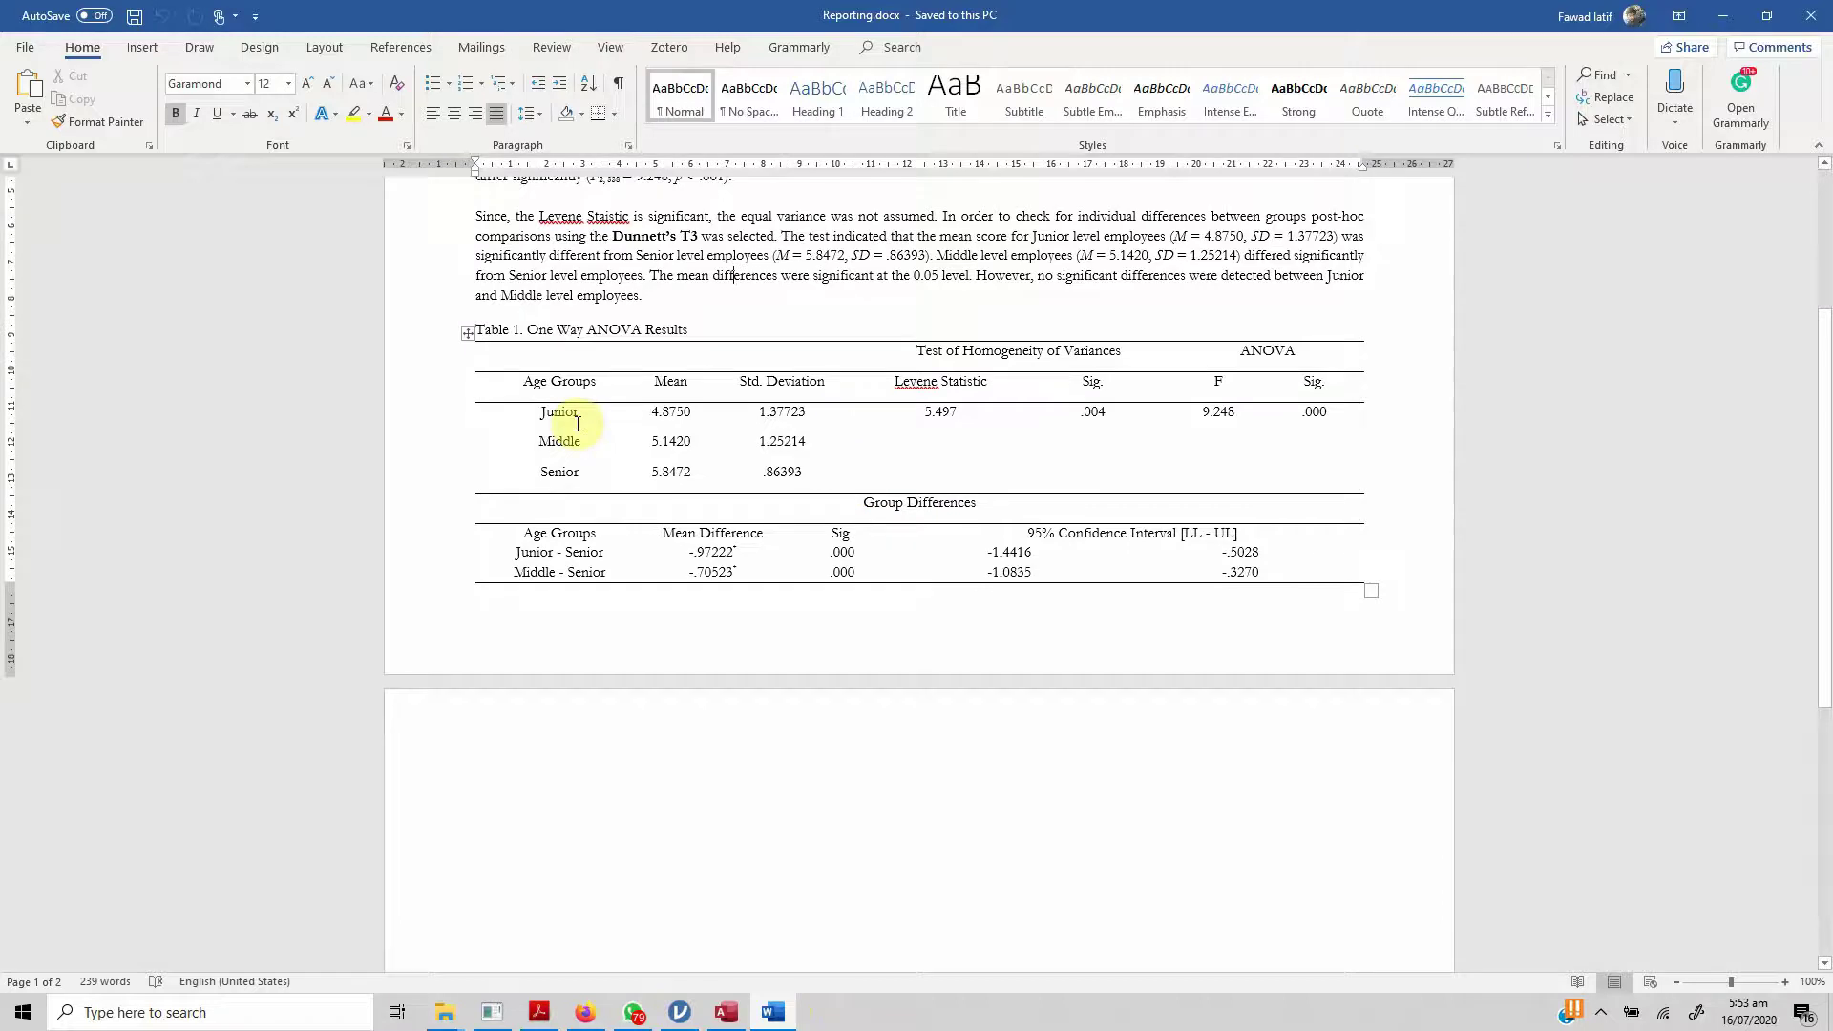
{"action": "left_click", "coordinate": [692, 797]}
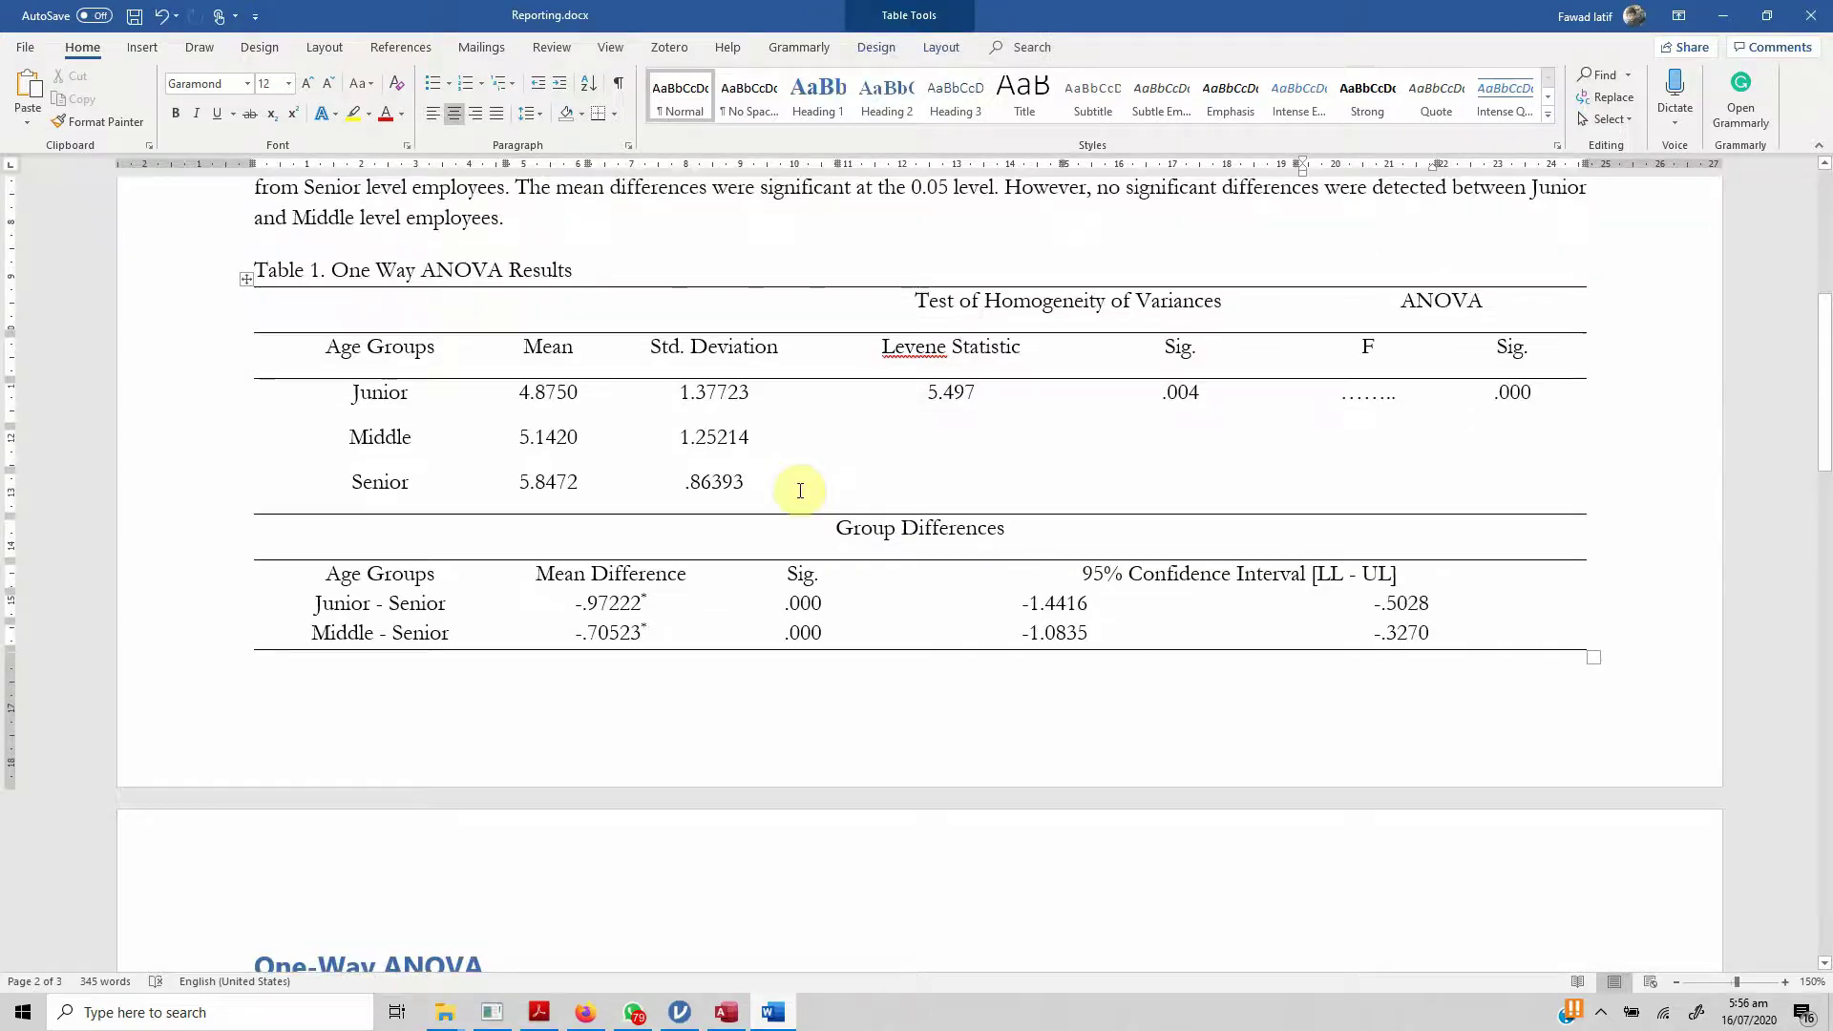
{"action": "scroll", "coordinate": [800, 491], "scroll_direction": "up", "scroll_amount": 5}
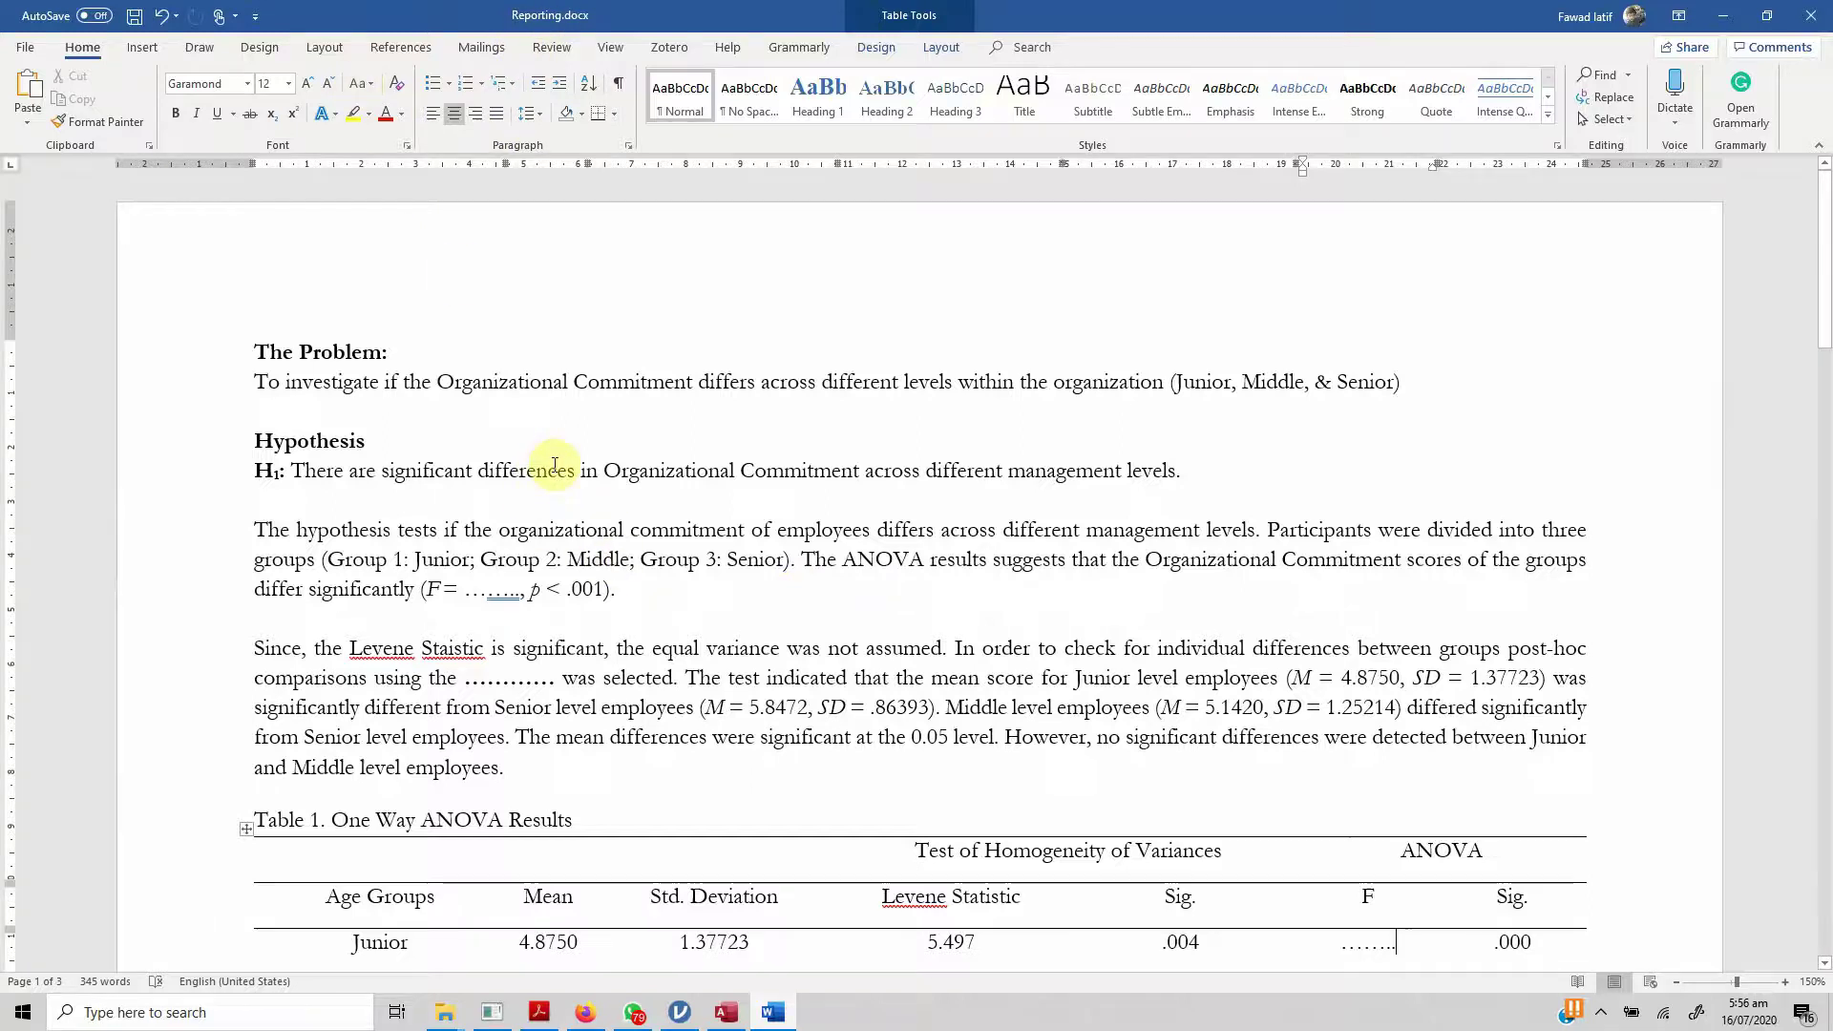
{"action": "scroll", "coordinate": [1060, 477], "scroll_direction": "down", "scroll_amount": 2}
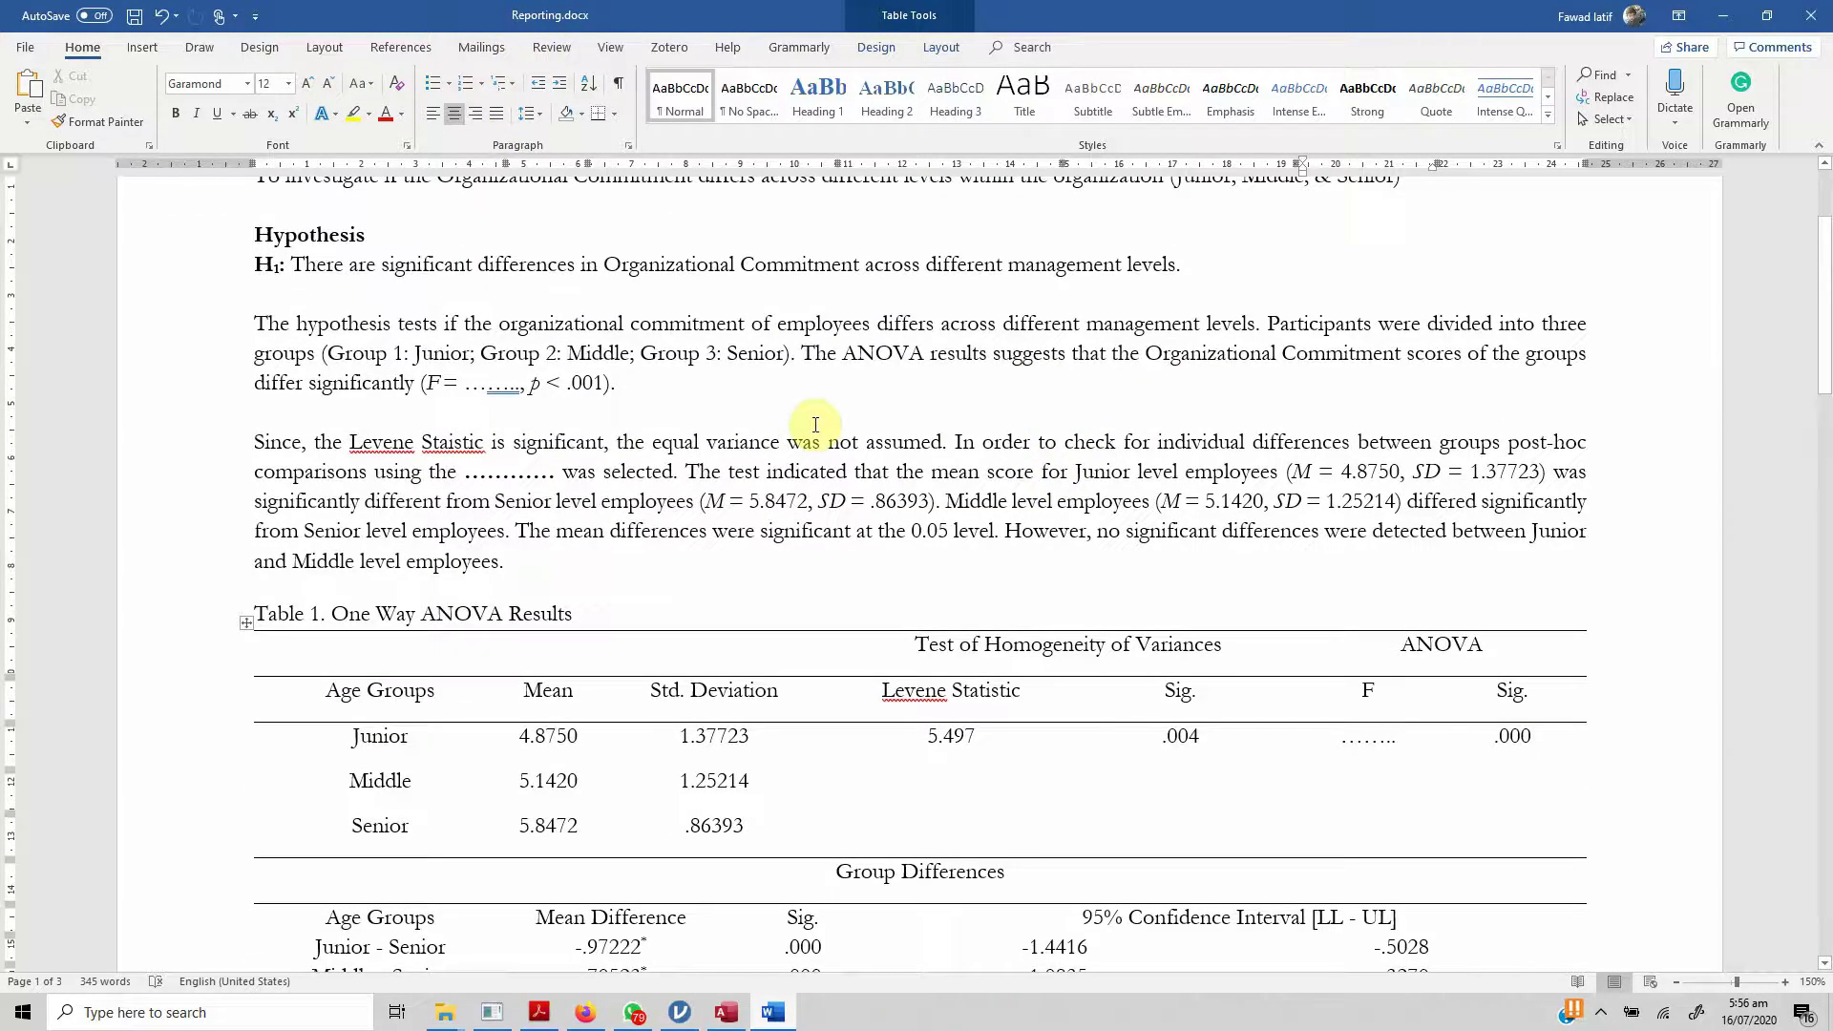
{"action": "scroll", "coordinate": [815, 424], "scroll_direction": "down", "scroll_amount": 2}
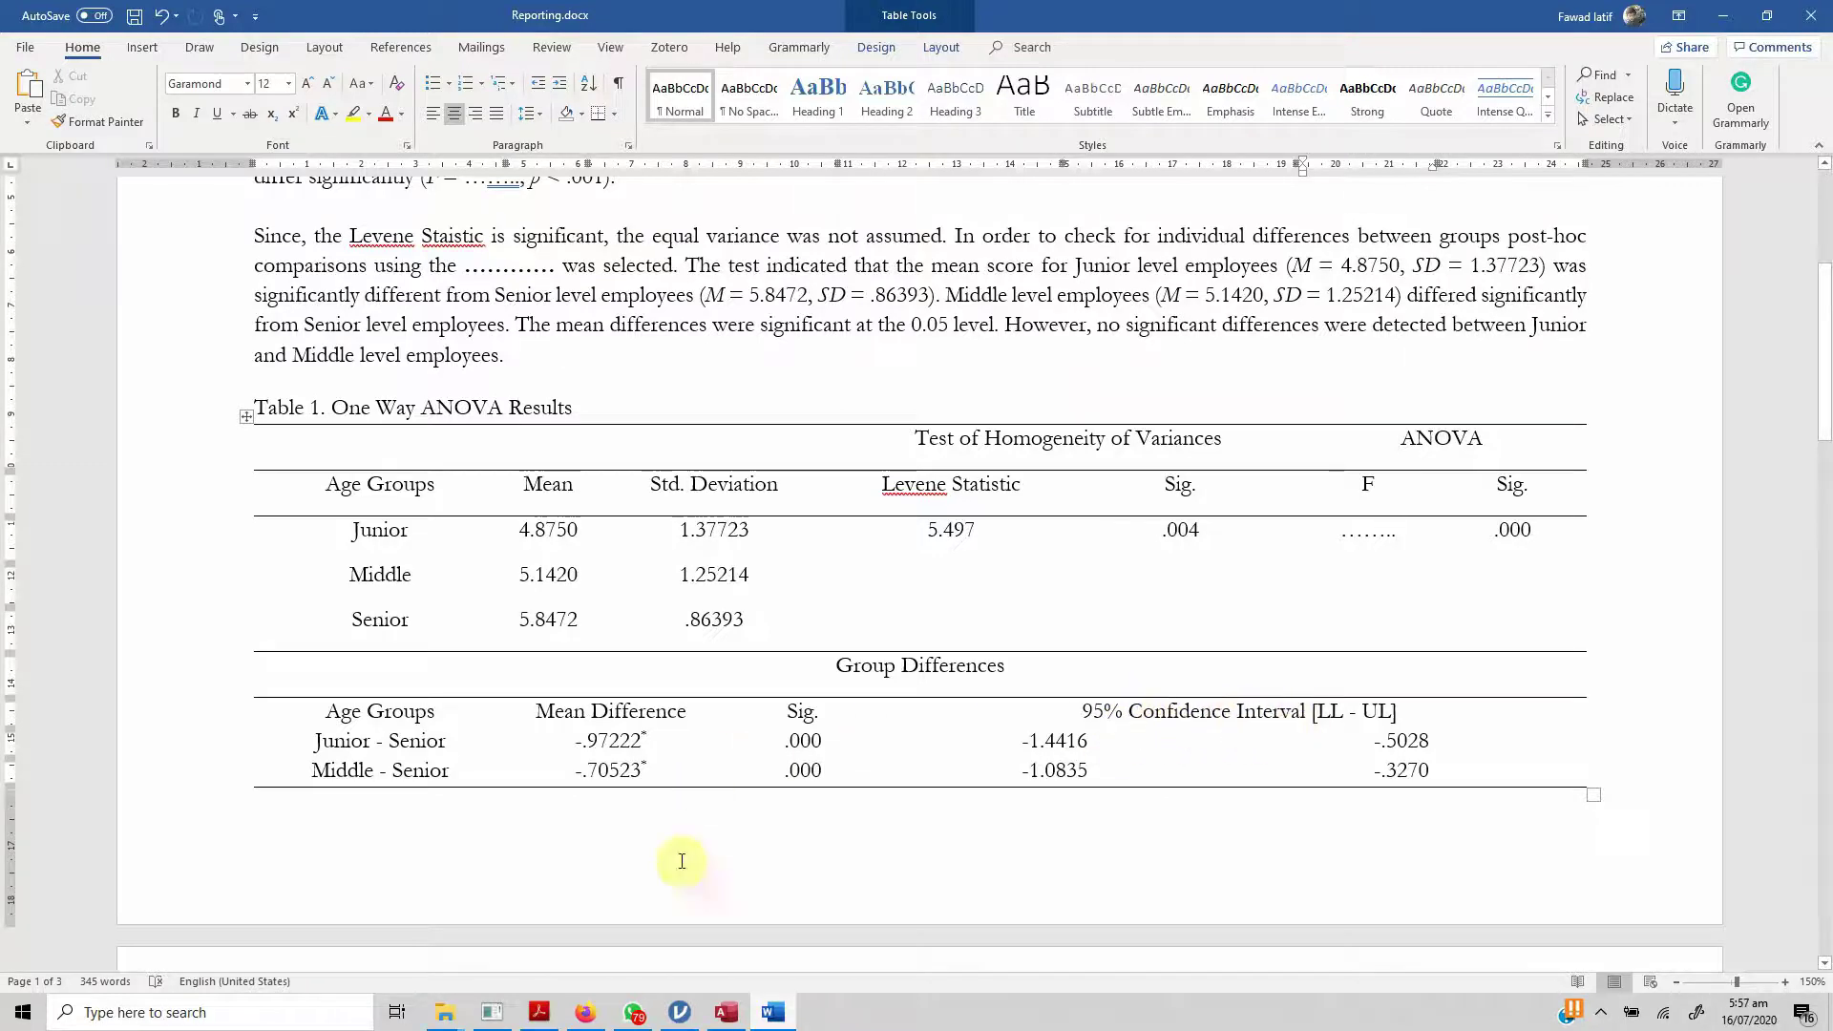
{"action": "left_click", "coordinate": [679, 1013]}
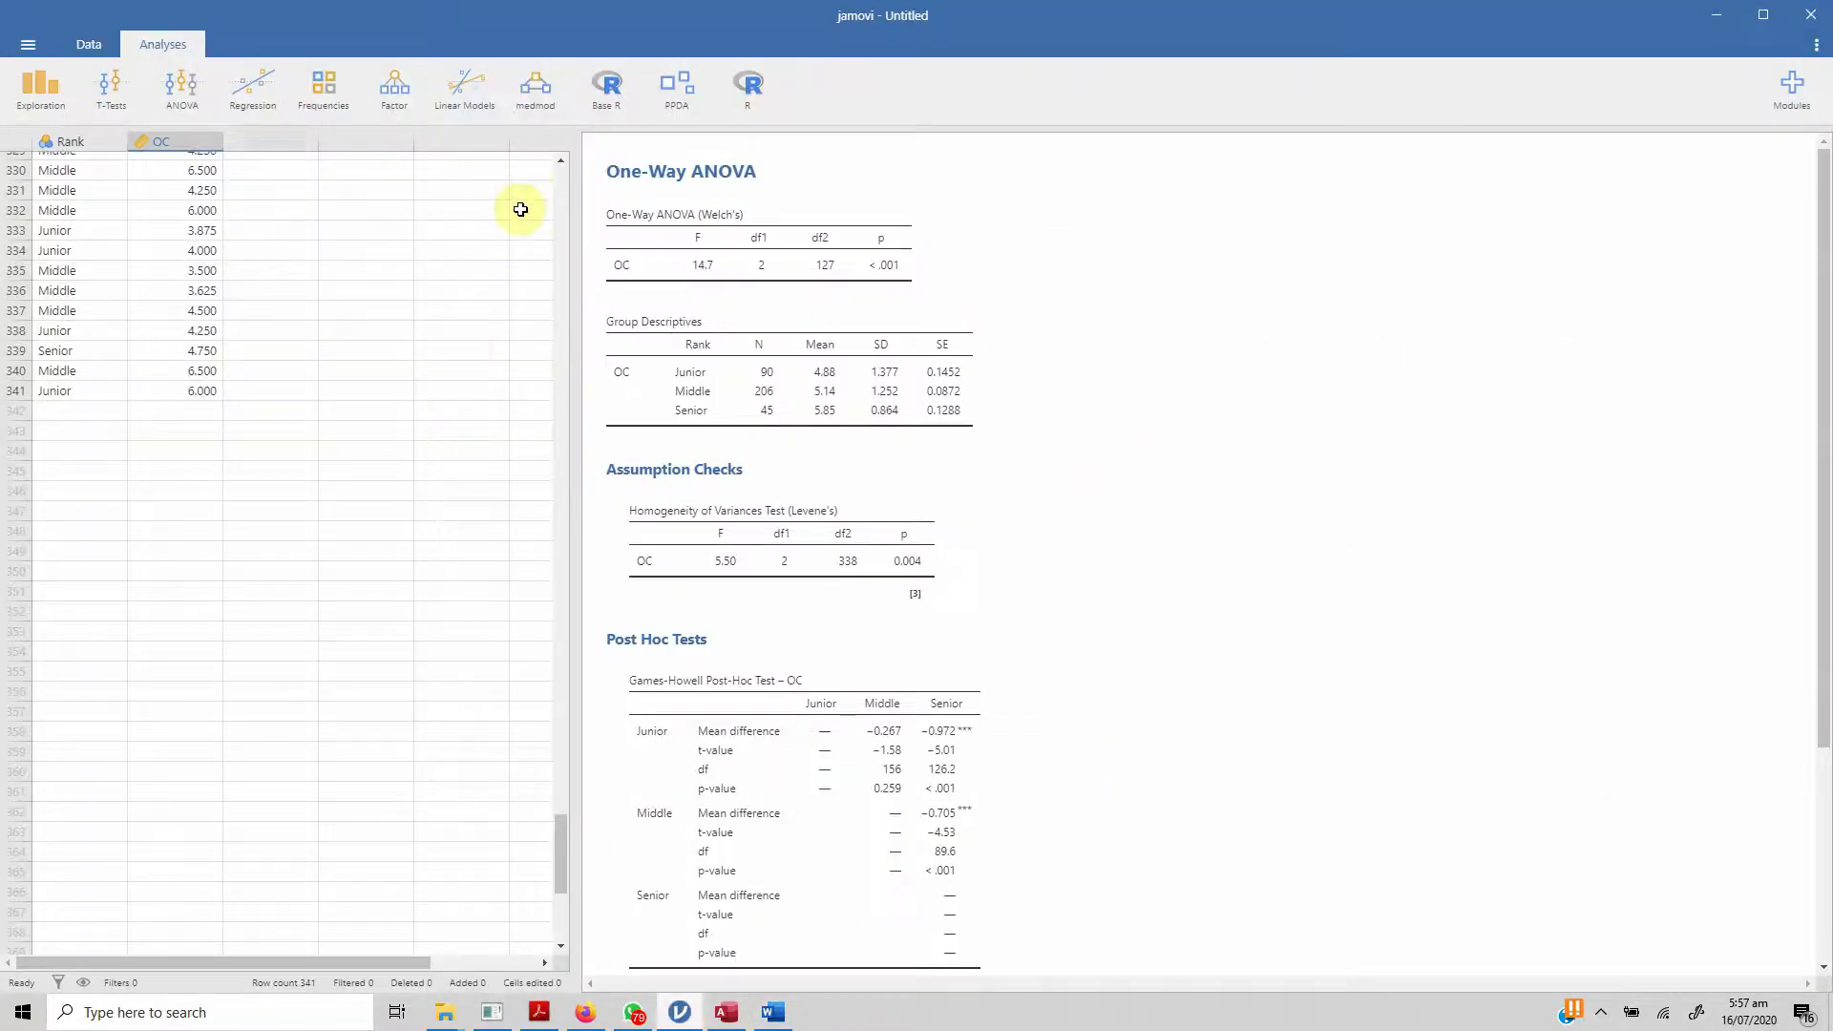
- Reopen the One-Way ANOVA settings in jamovi, then switch back to the Word report
{"action": "left_click", "coordinate": [208, 98]}
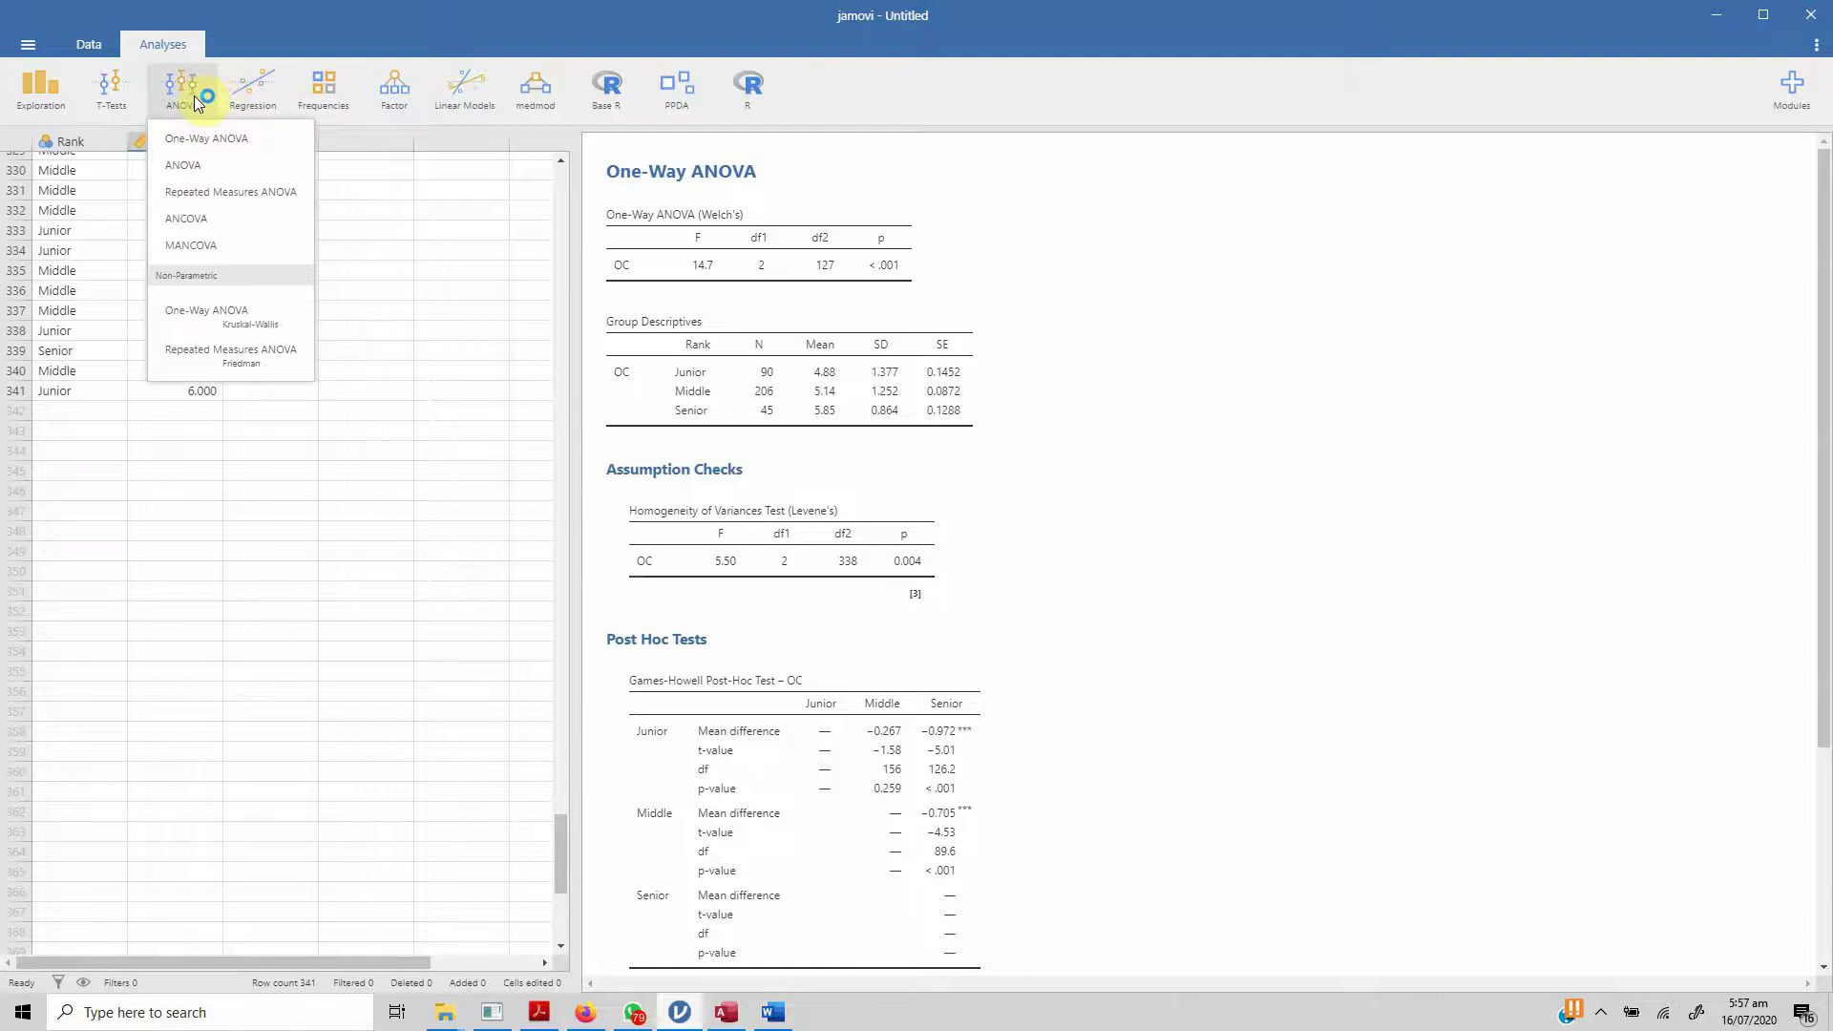
{"action": "left_click", "coordinate": [229, 158]}
{"action": "left_click", "coordinate": [773, 1013]}
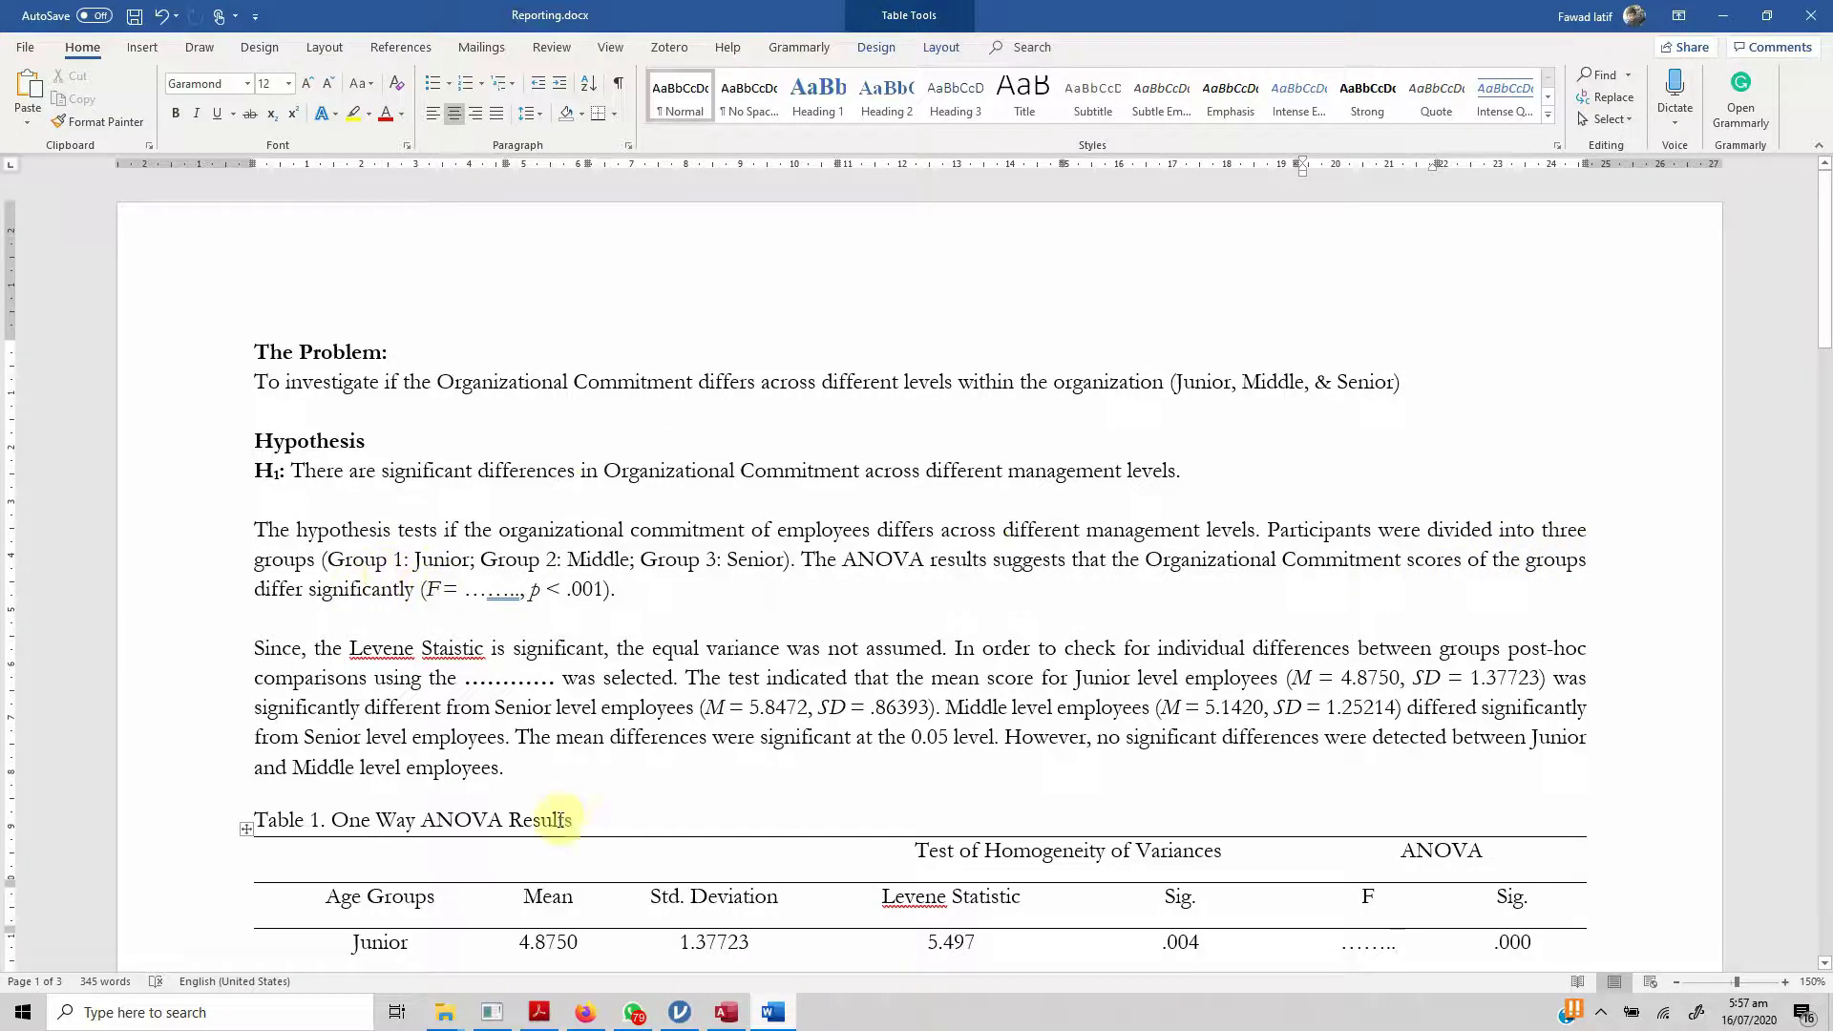
- Fill in F = 14.7 in the results sentence, replacing the dotted placeholder
{"action": "left_click", "coordinate": [678, 1013]}
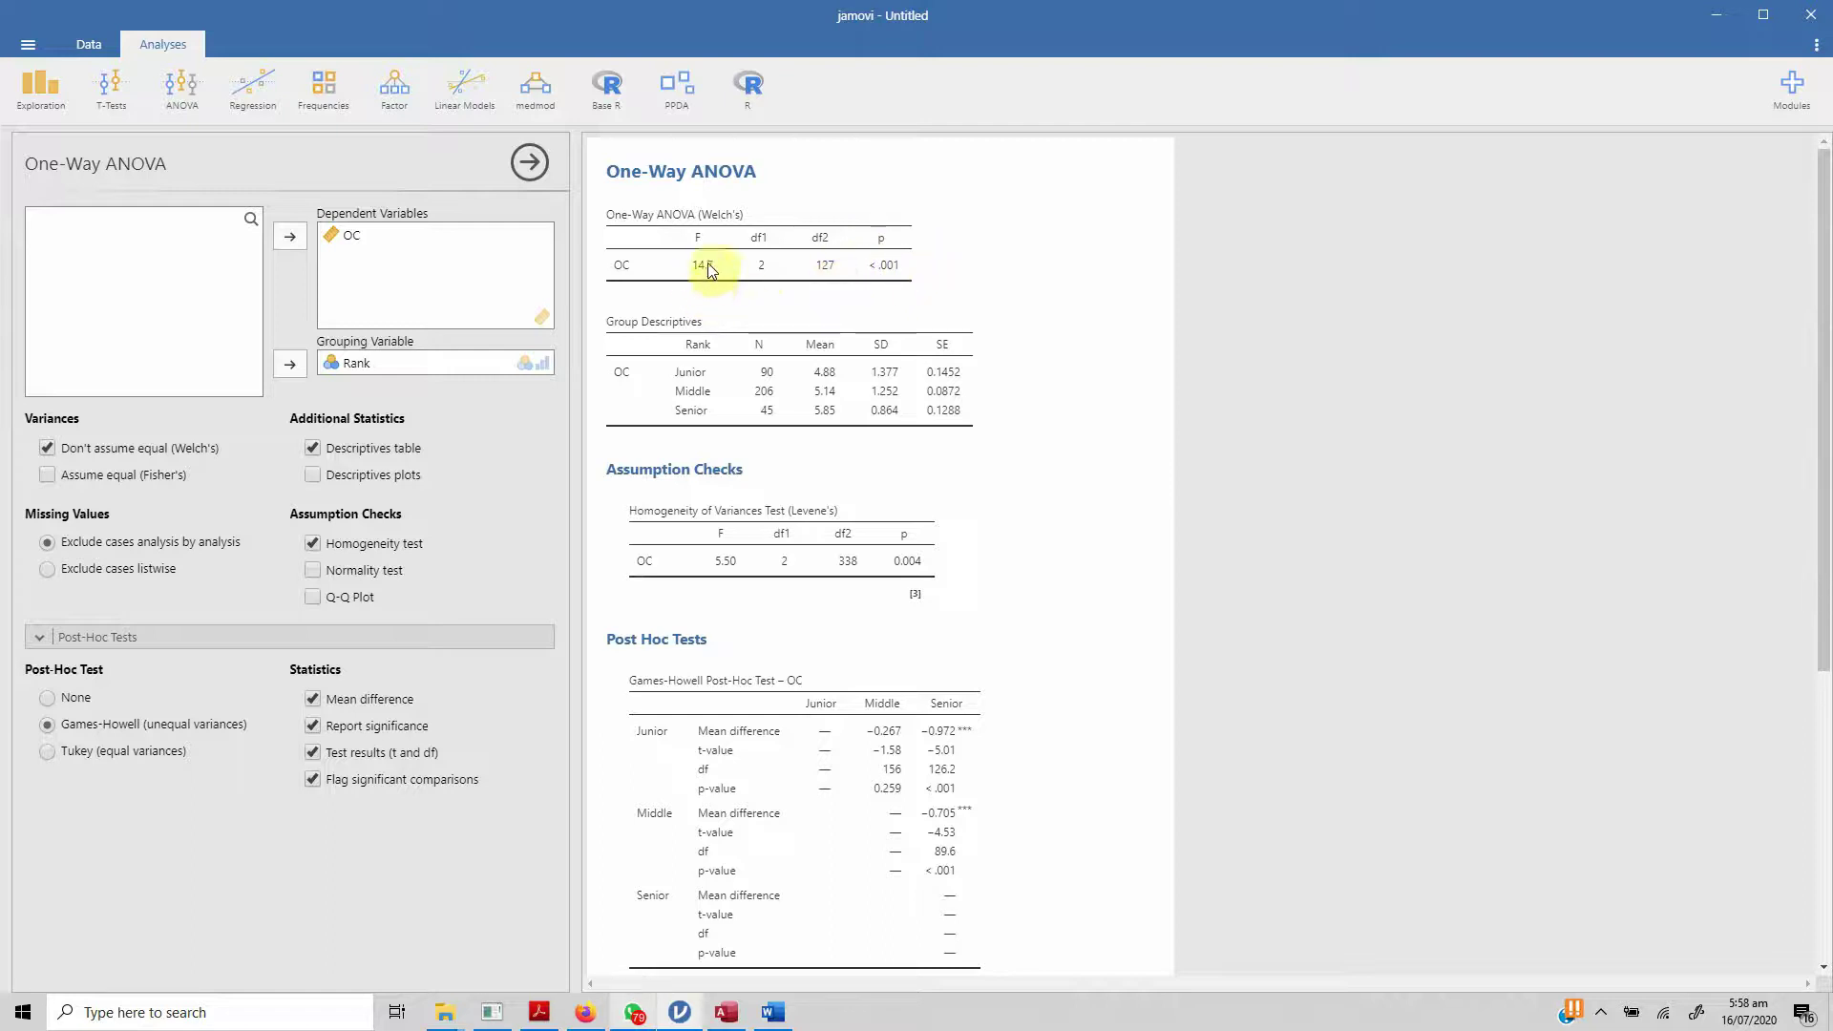
{"action": "left_click", "coordinate": [789, 1015]}
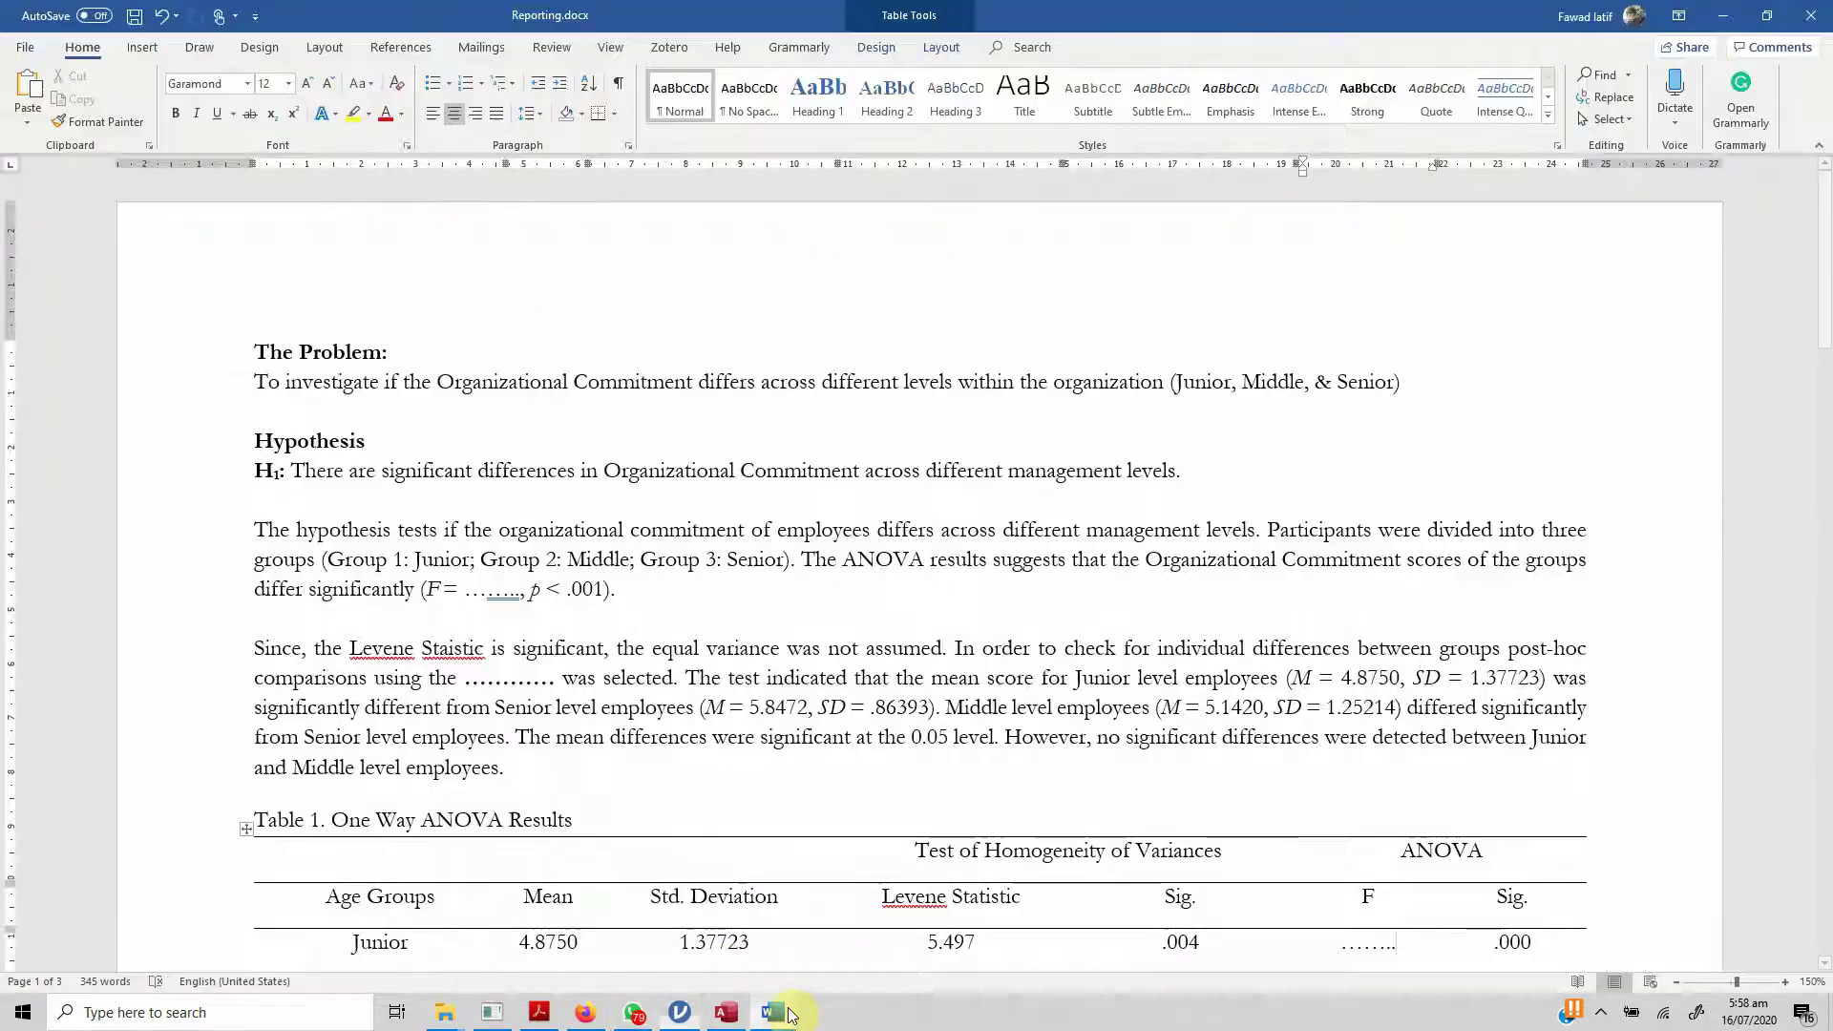
{"action": "left_click", "coordinate": [465, 589]}
{"action": "type", "text": "14.7"}
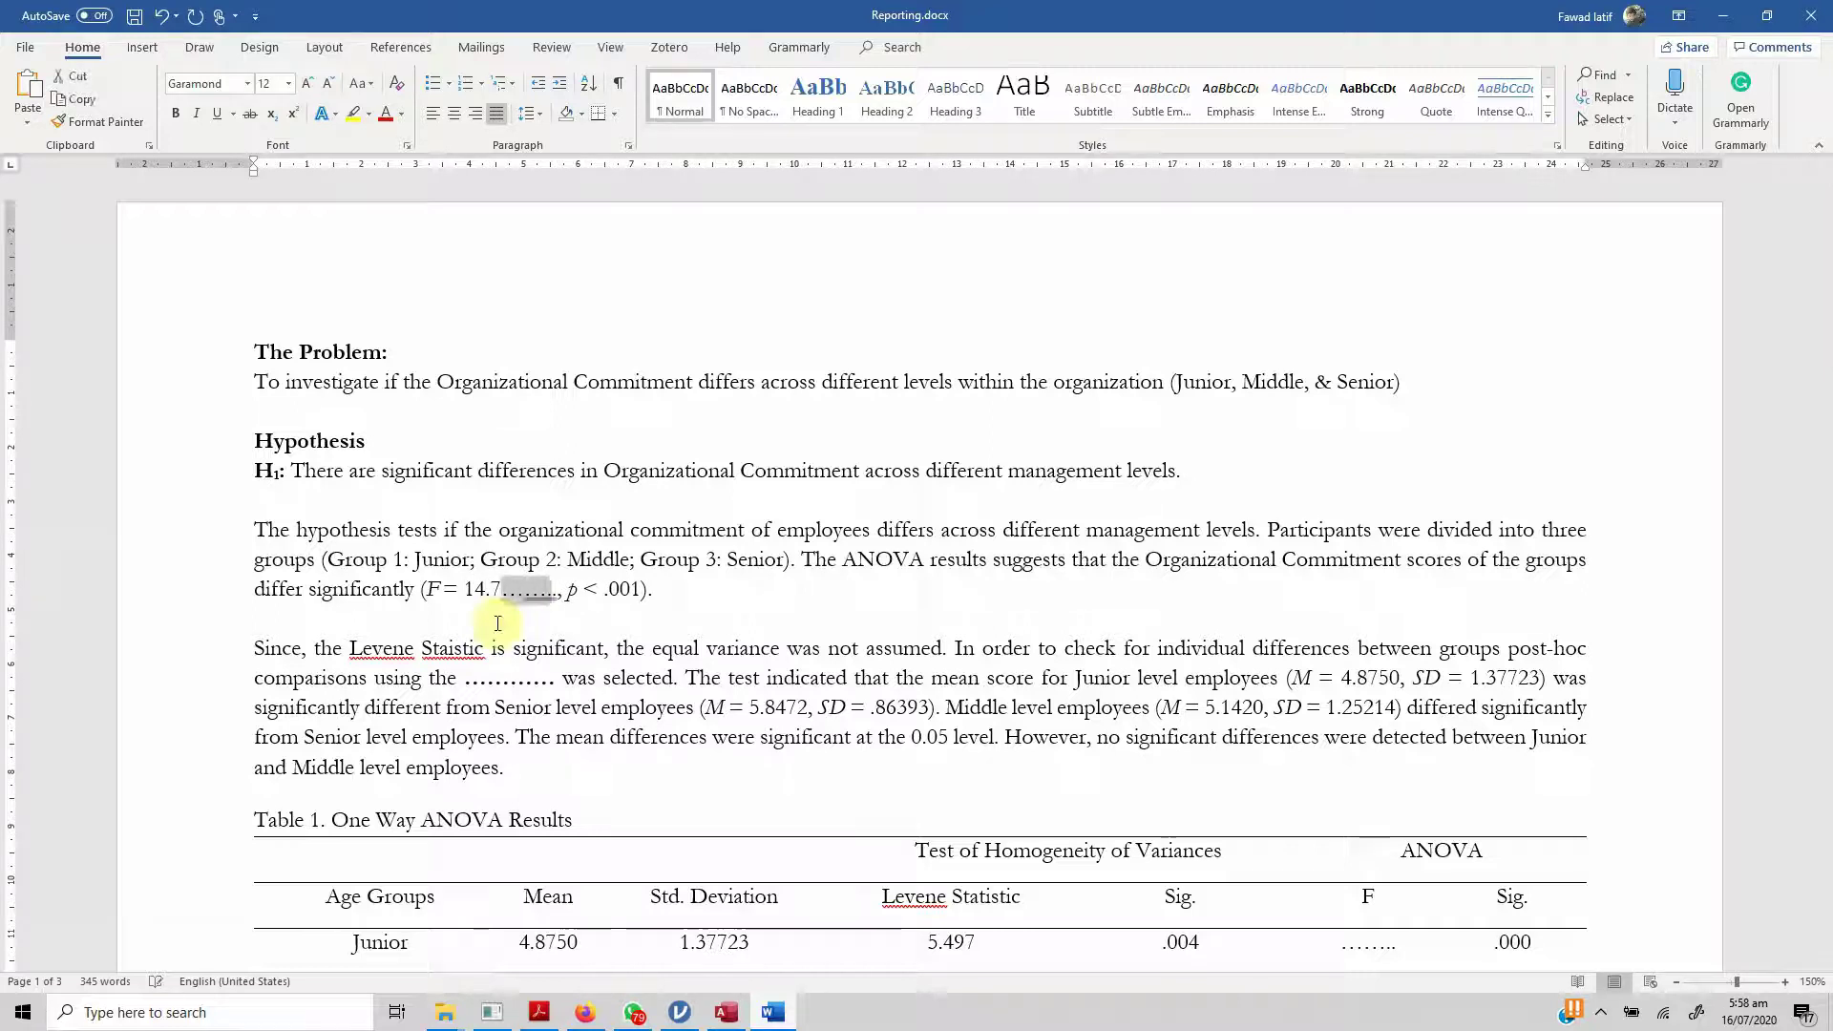
{"action": "key", "text": "Delete"}
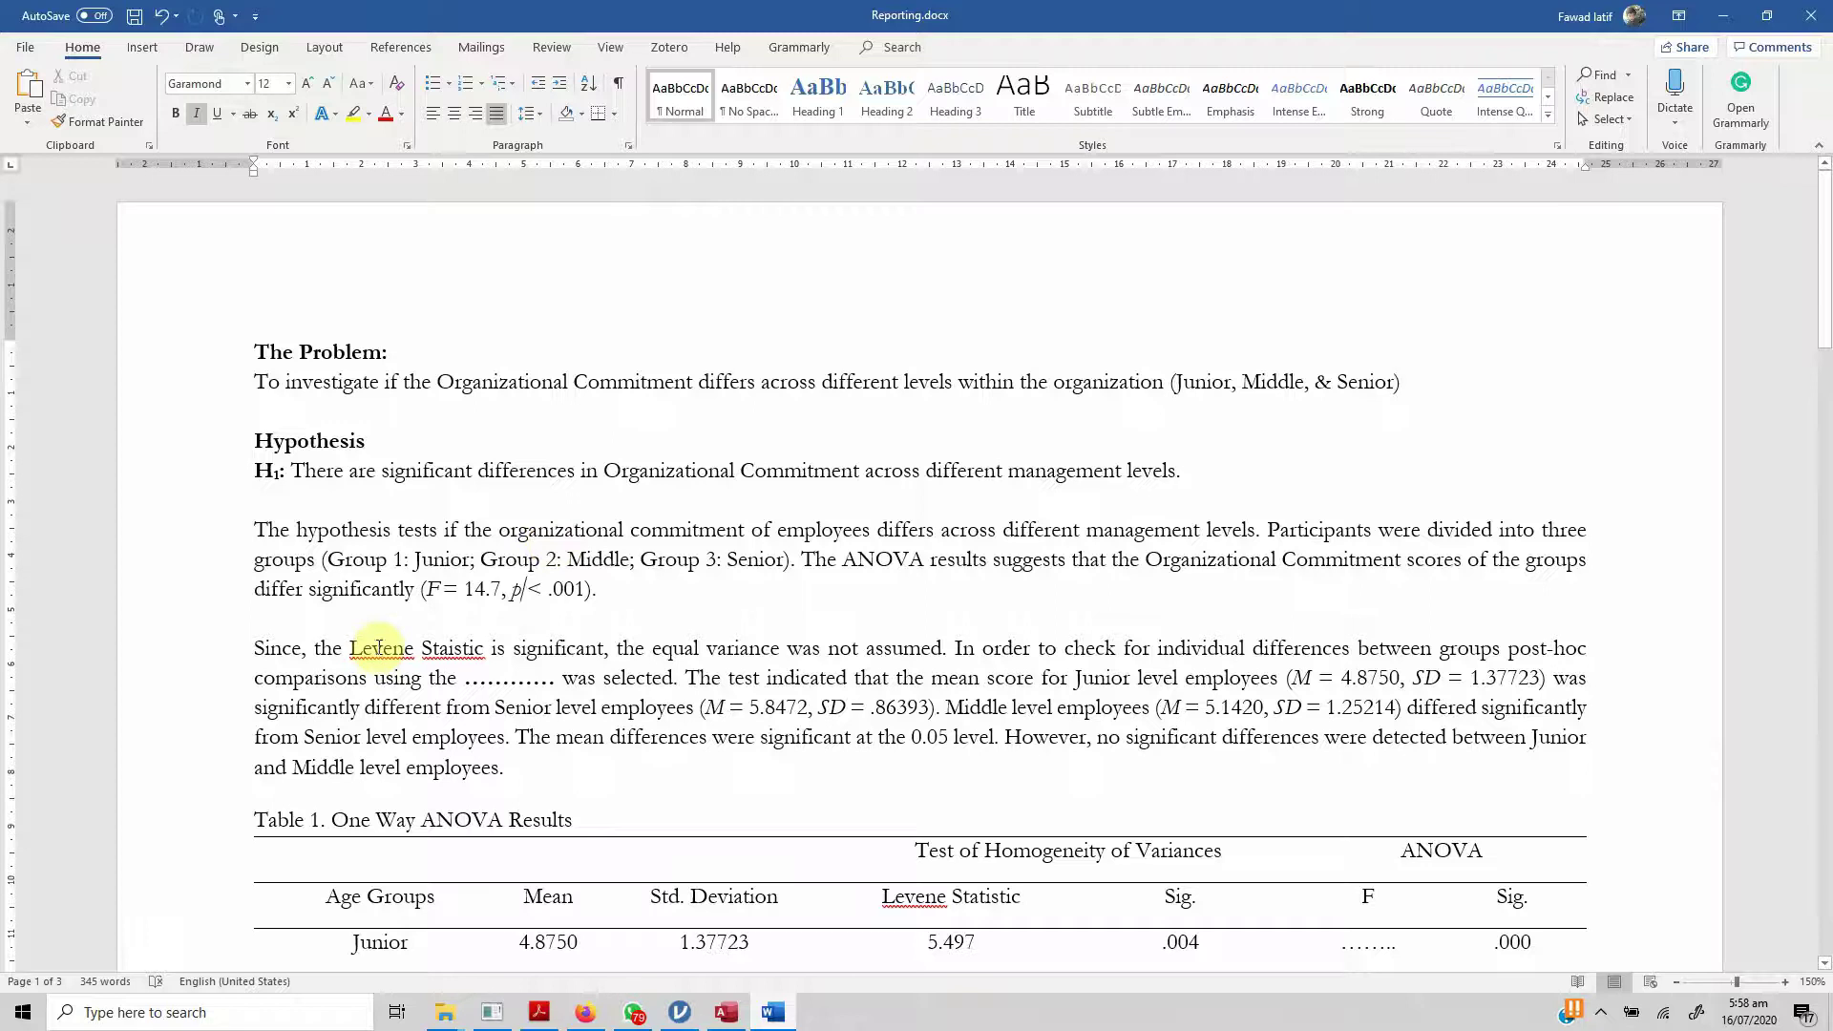
- Enter Games-Howell as the post-hoc test name, deleting its dotted placeholder
{"action": "left_click", "coordinate": [678, 1014]}
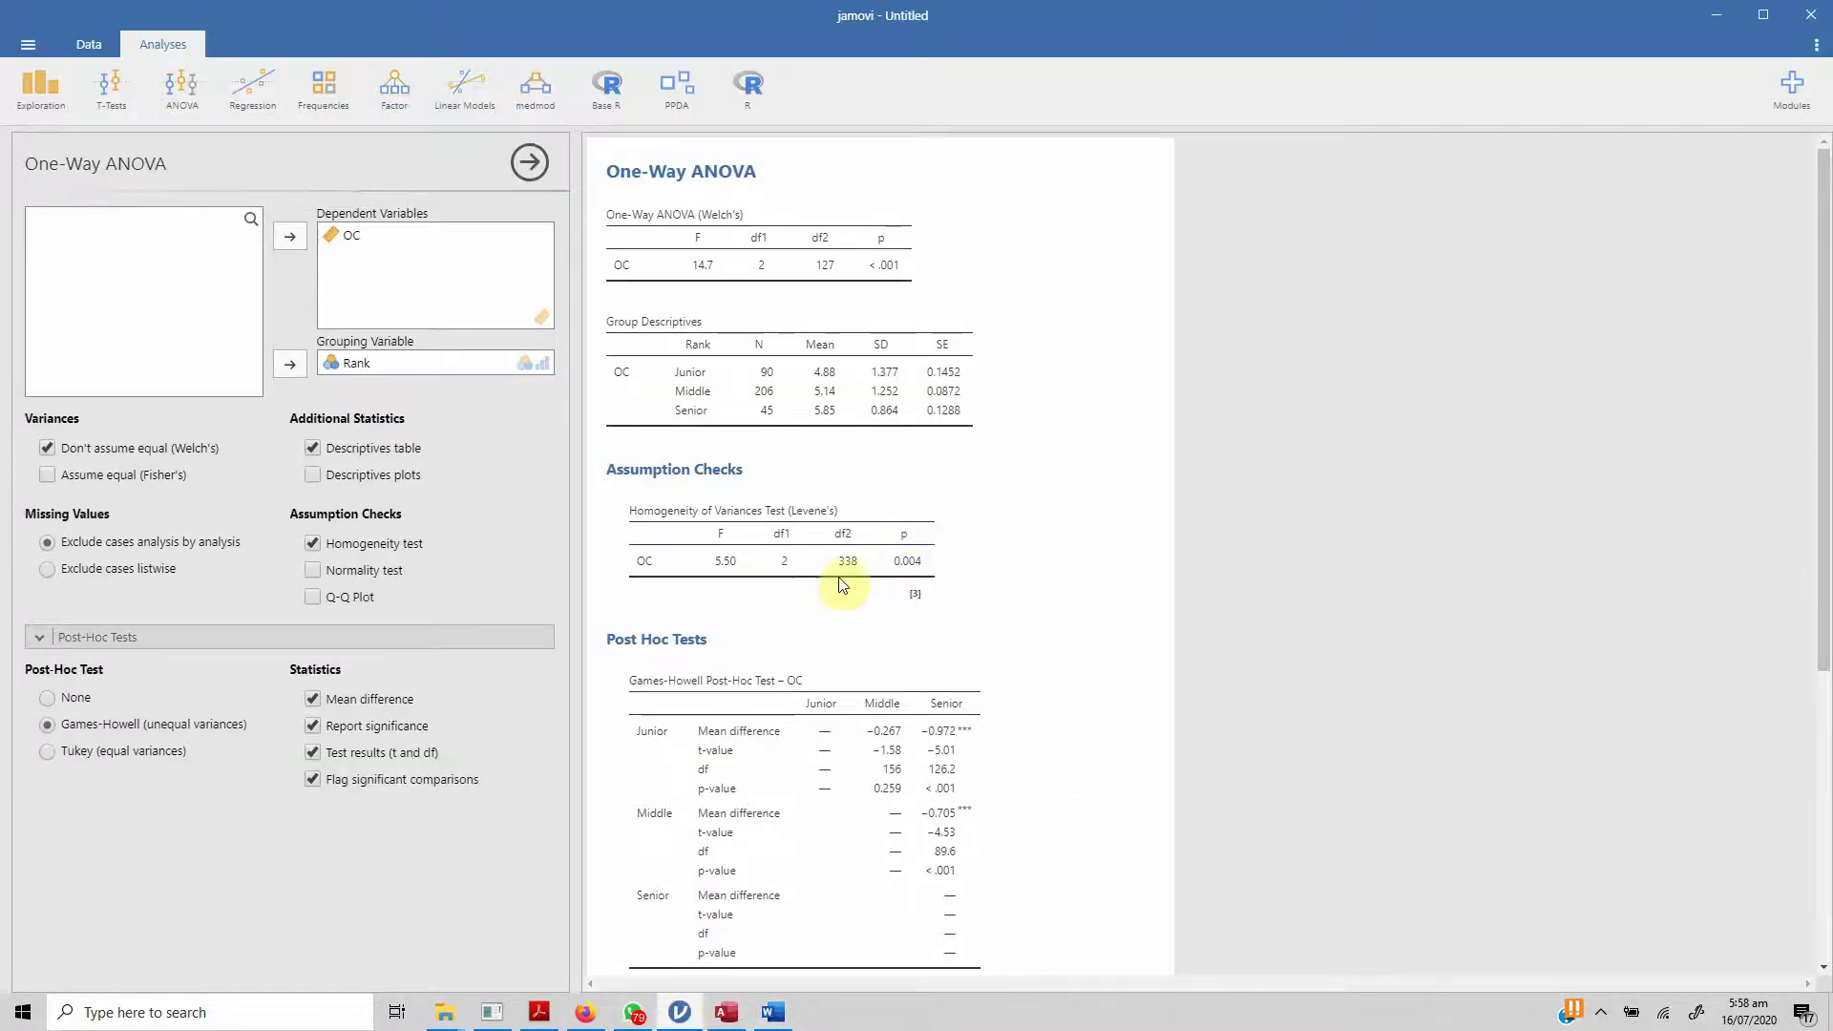
{"action": "left_click", "coordinate": [772, 1014]}
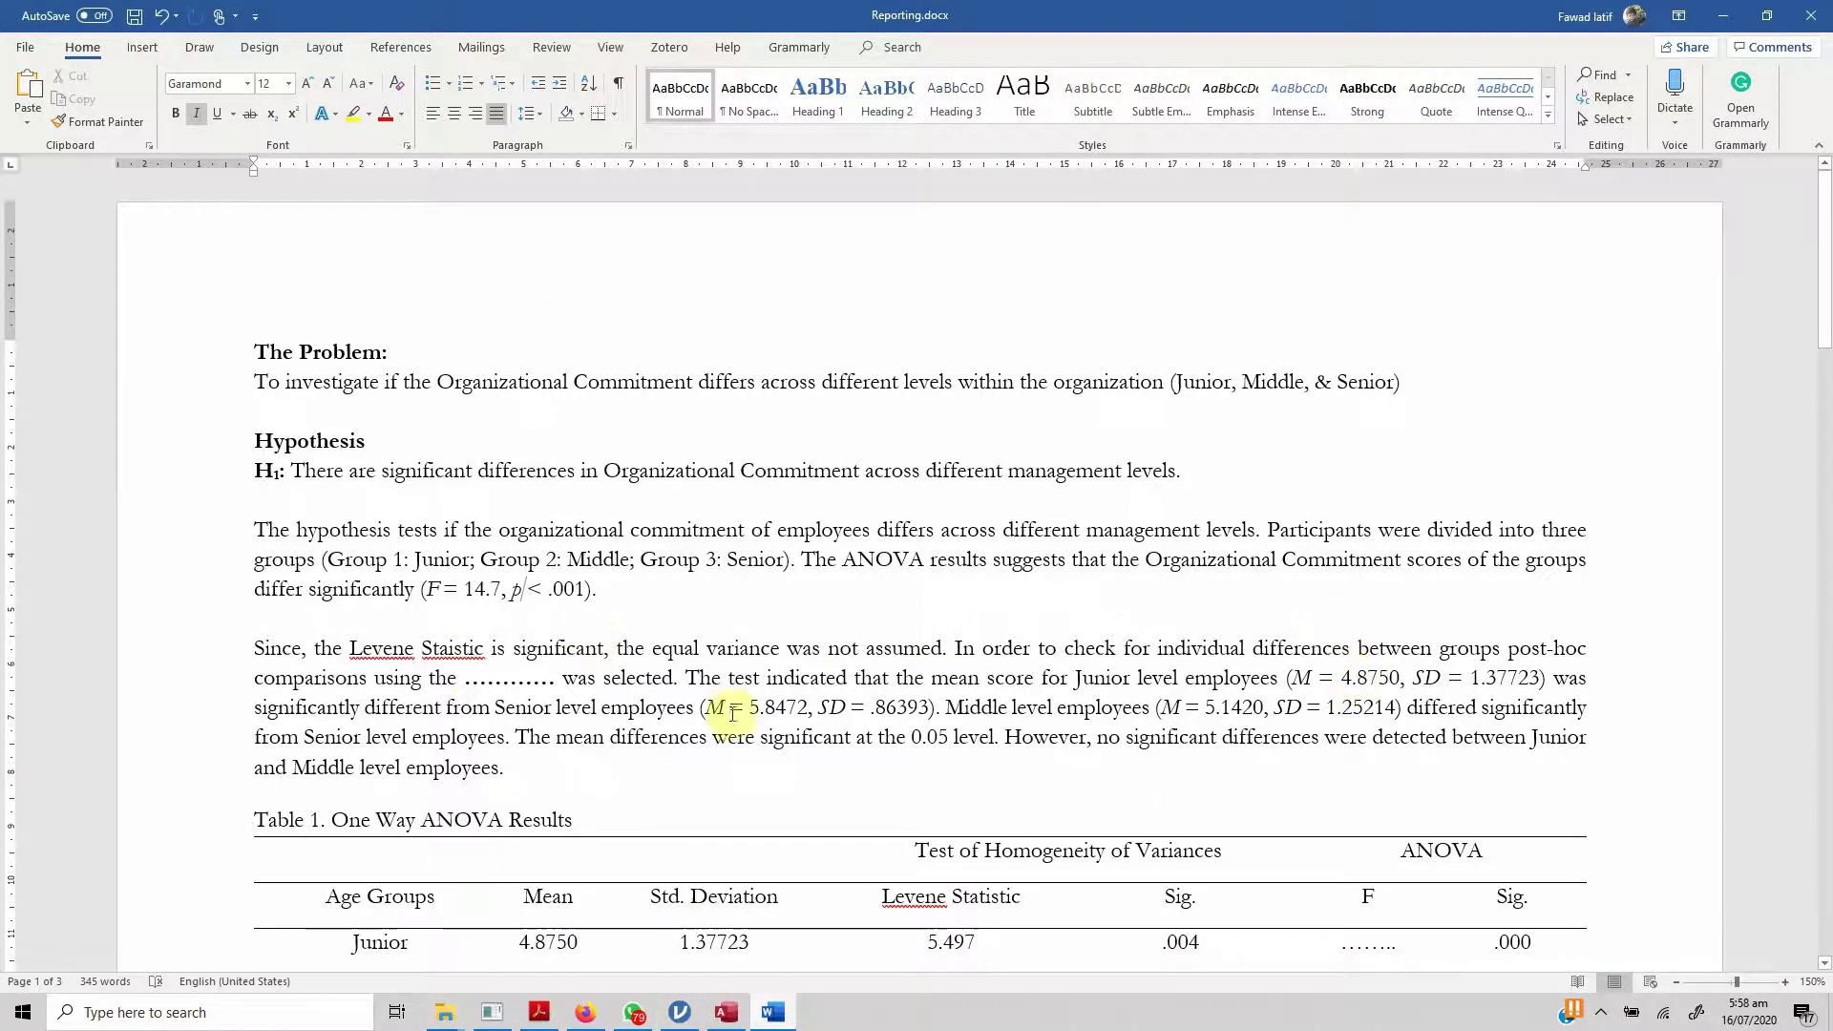
{"action": "left_click", "coordinate": [456, 678]}
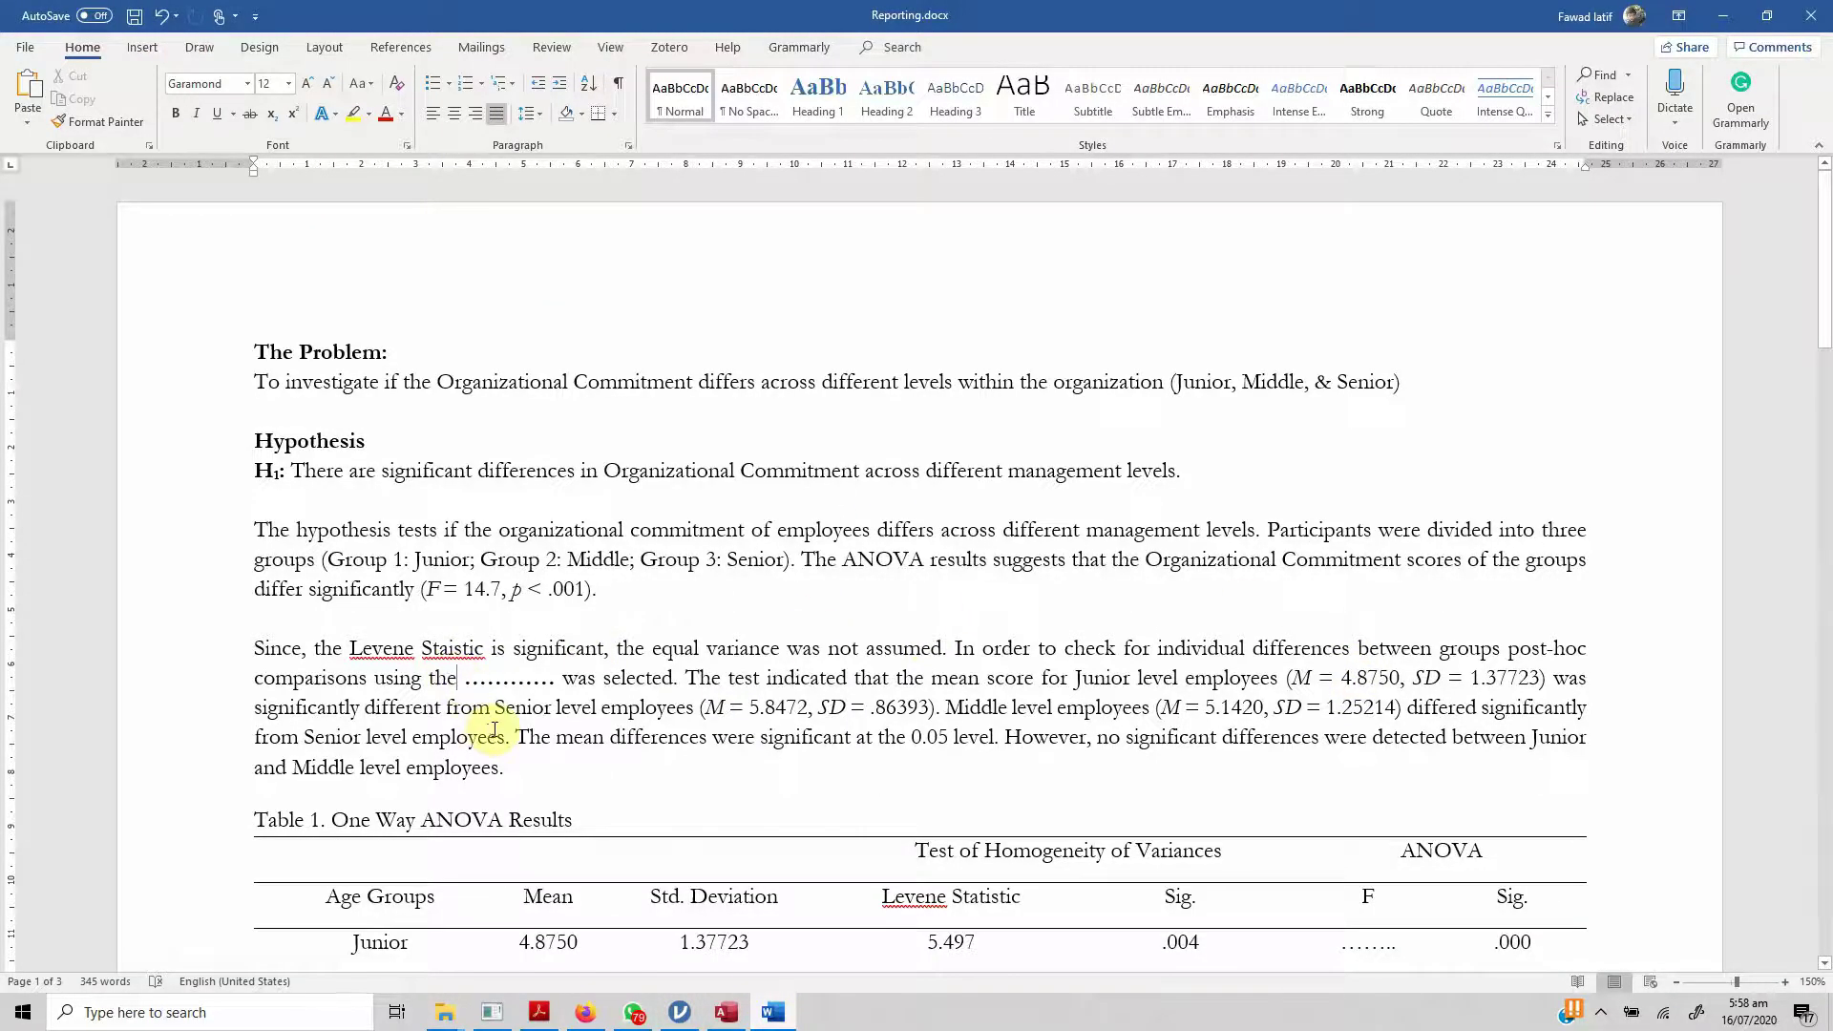
{"action": "left_click", "coordinate": [679, 1014]}
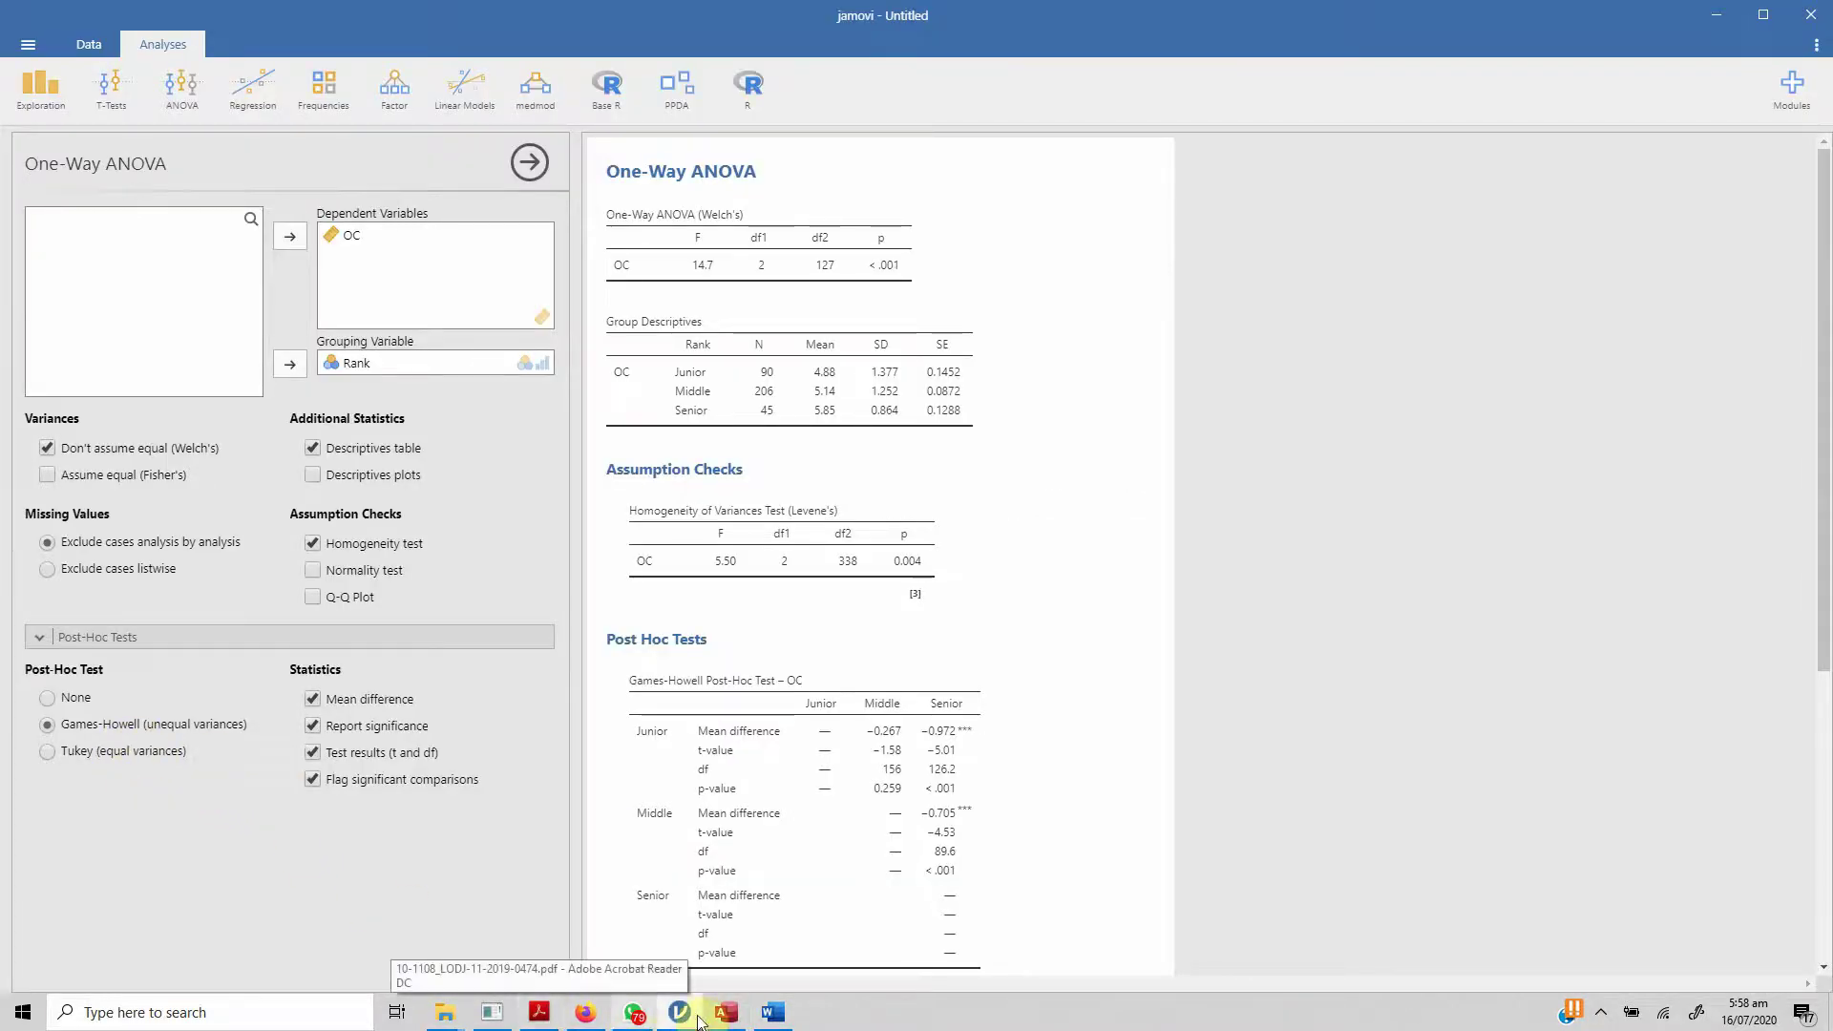
{"action": "left_click", "coordinate": [773, 1014]}
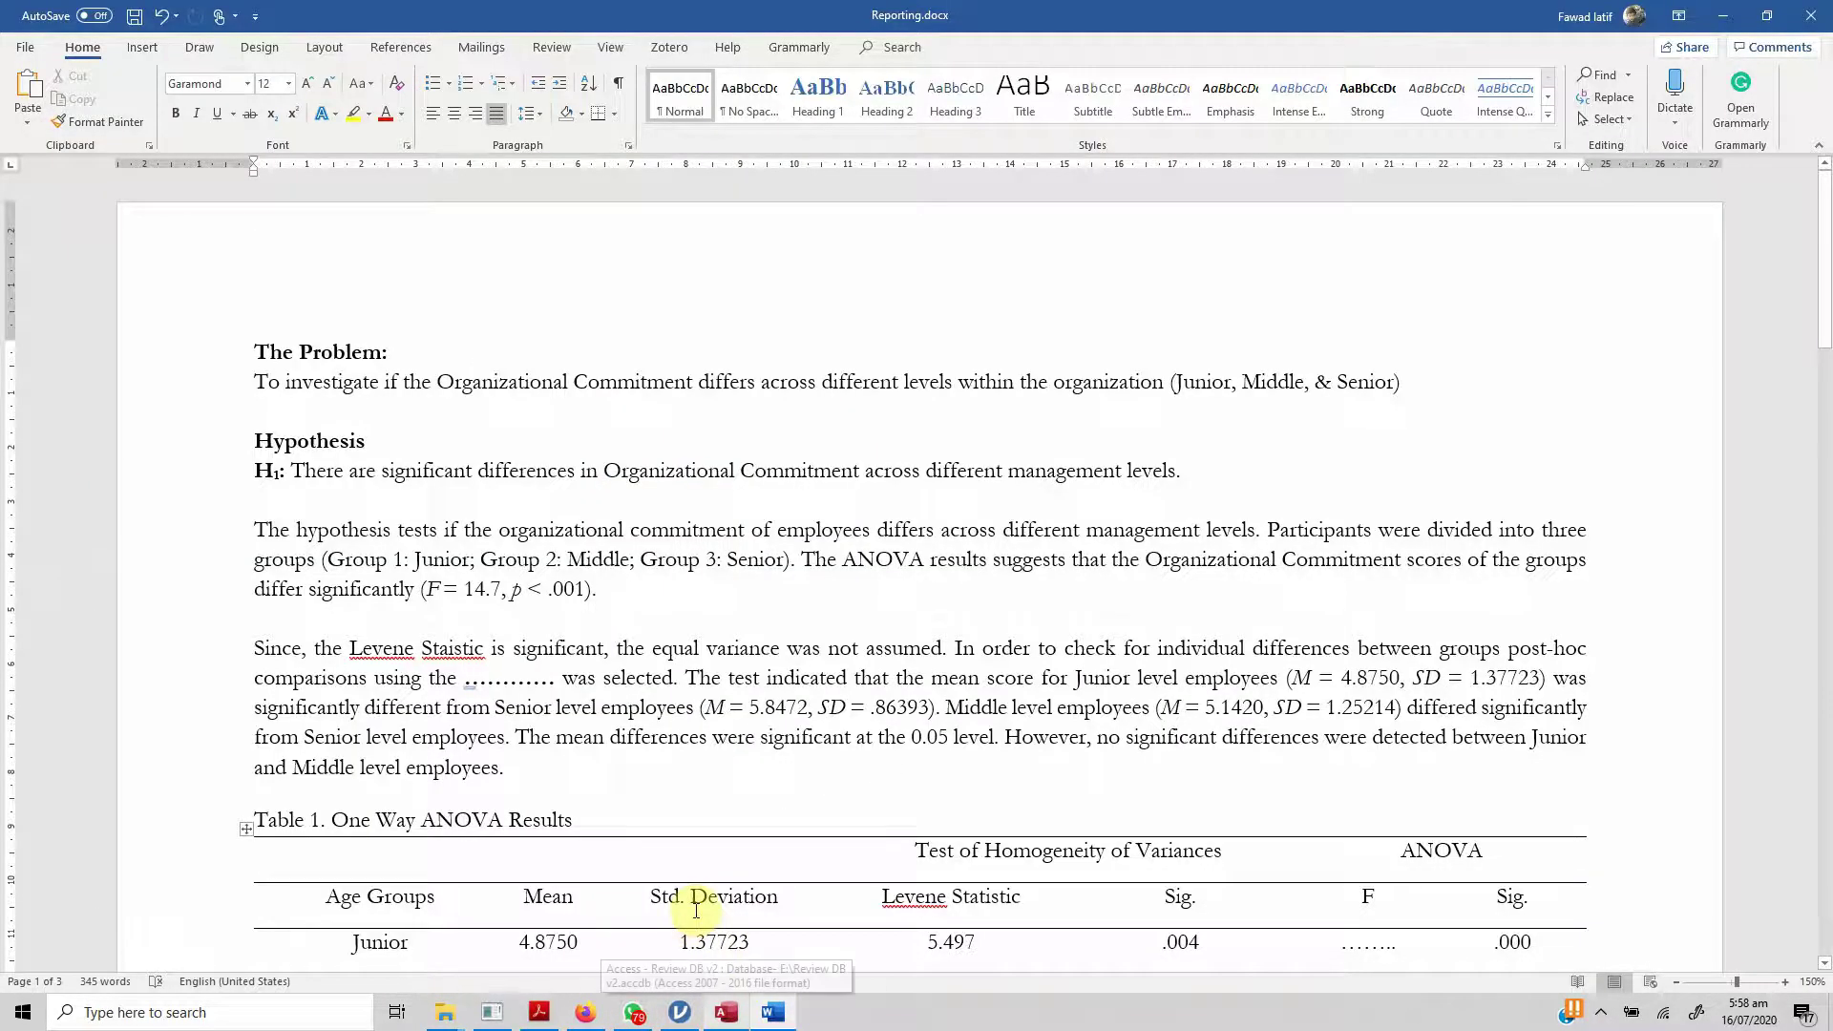
{"action": "type", "text": "Games-Howell"}
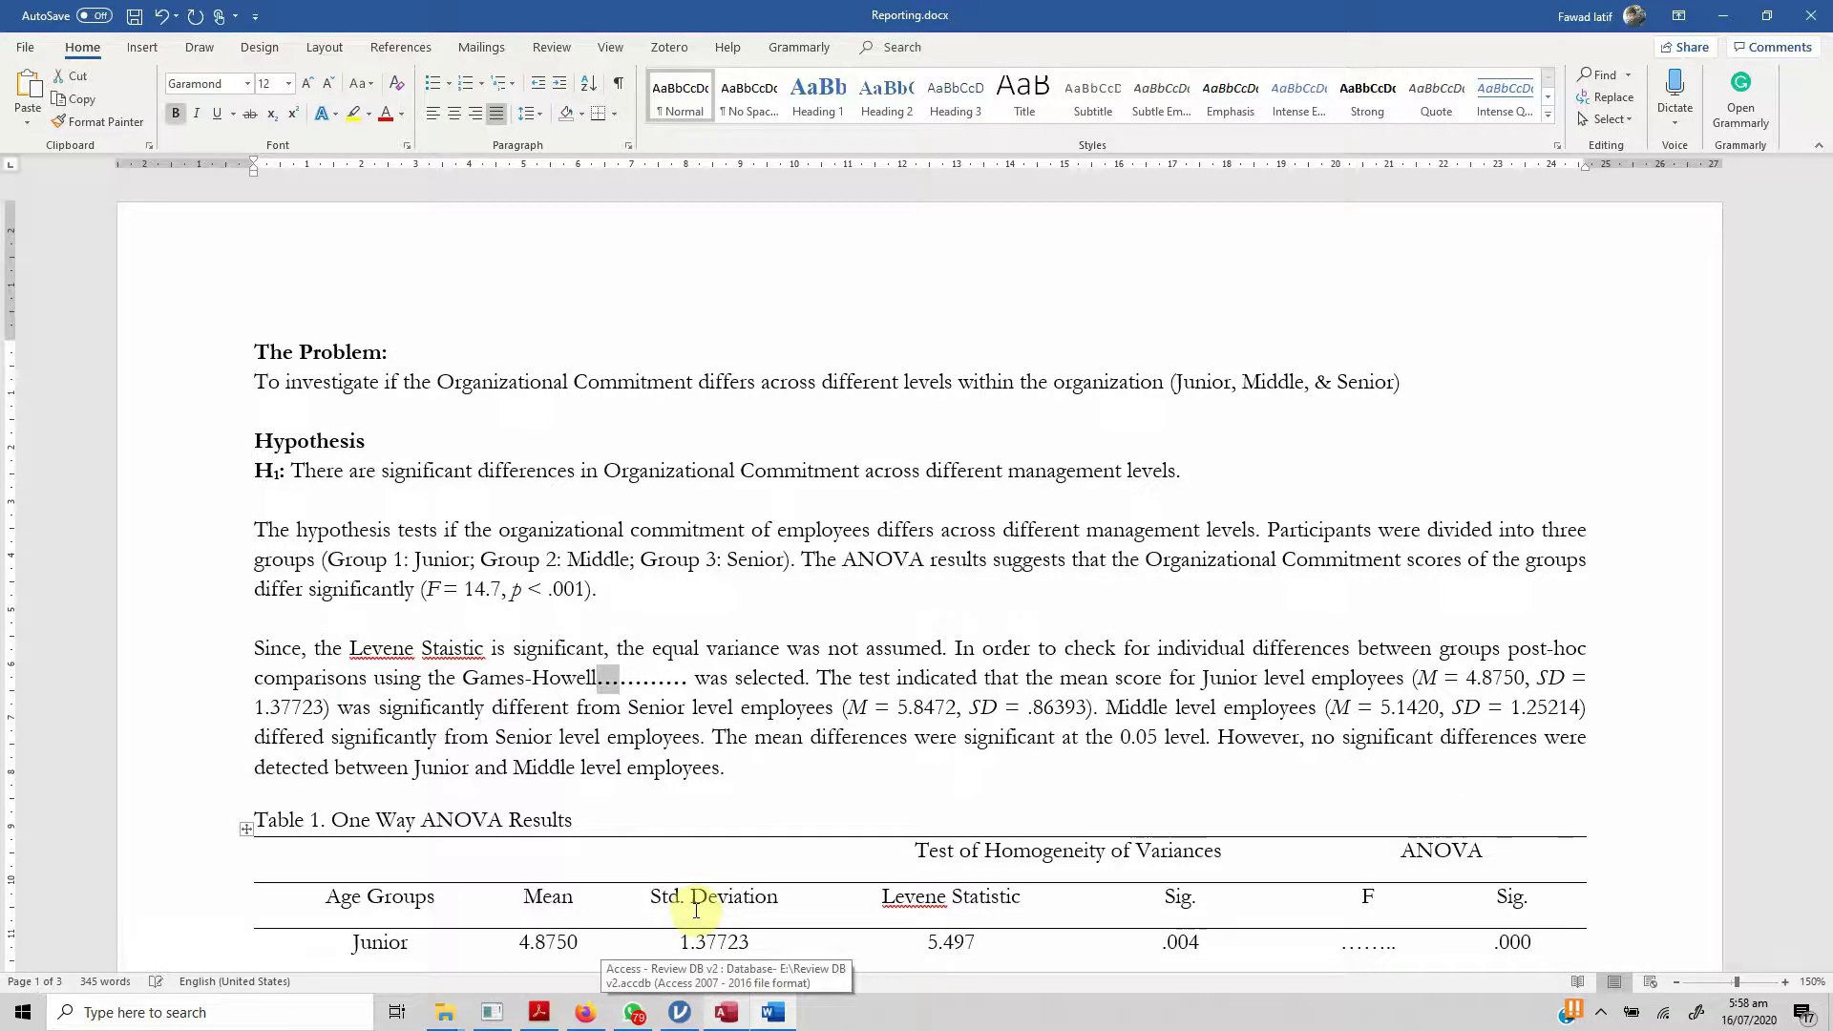
{"action": "key", "text": "ctrl+shift+Right"}
{"action": "key", "text": "ctrl+shift+Right"}
{"action": "key", "text": "shift+Left"}
{"action": "key", "text": "shift+Left"}
{"action": "key", "text": "shift+Left"}
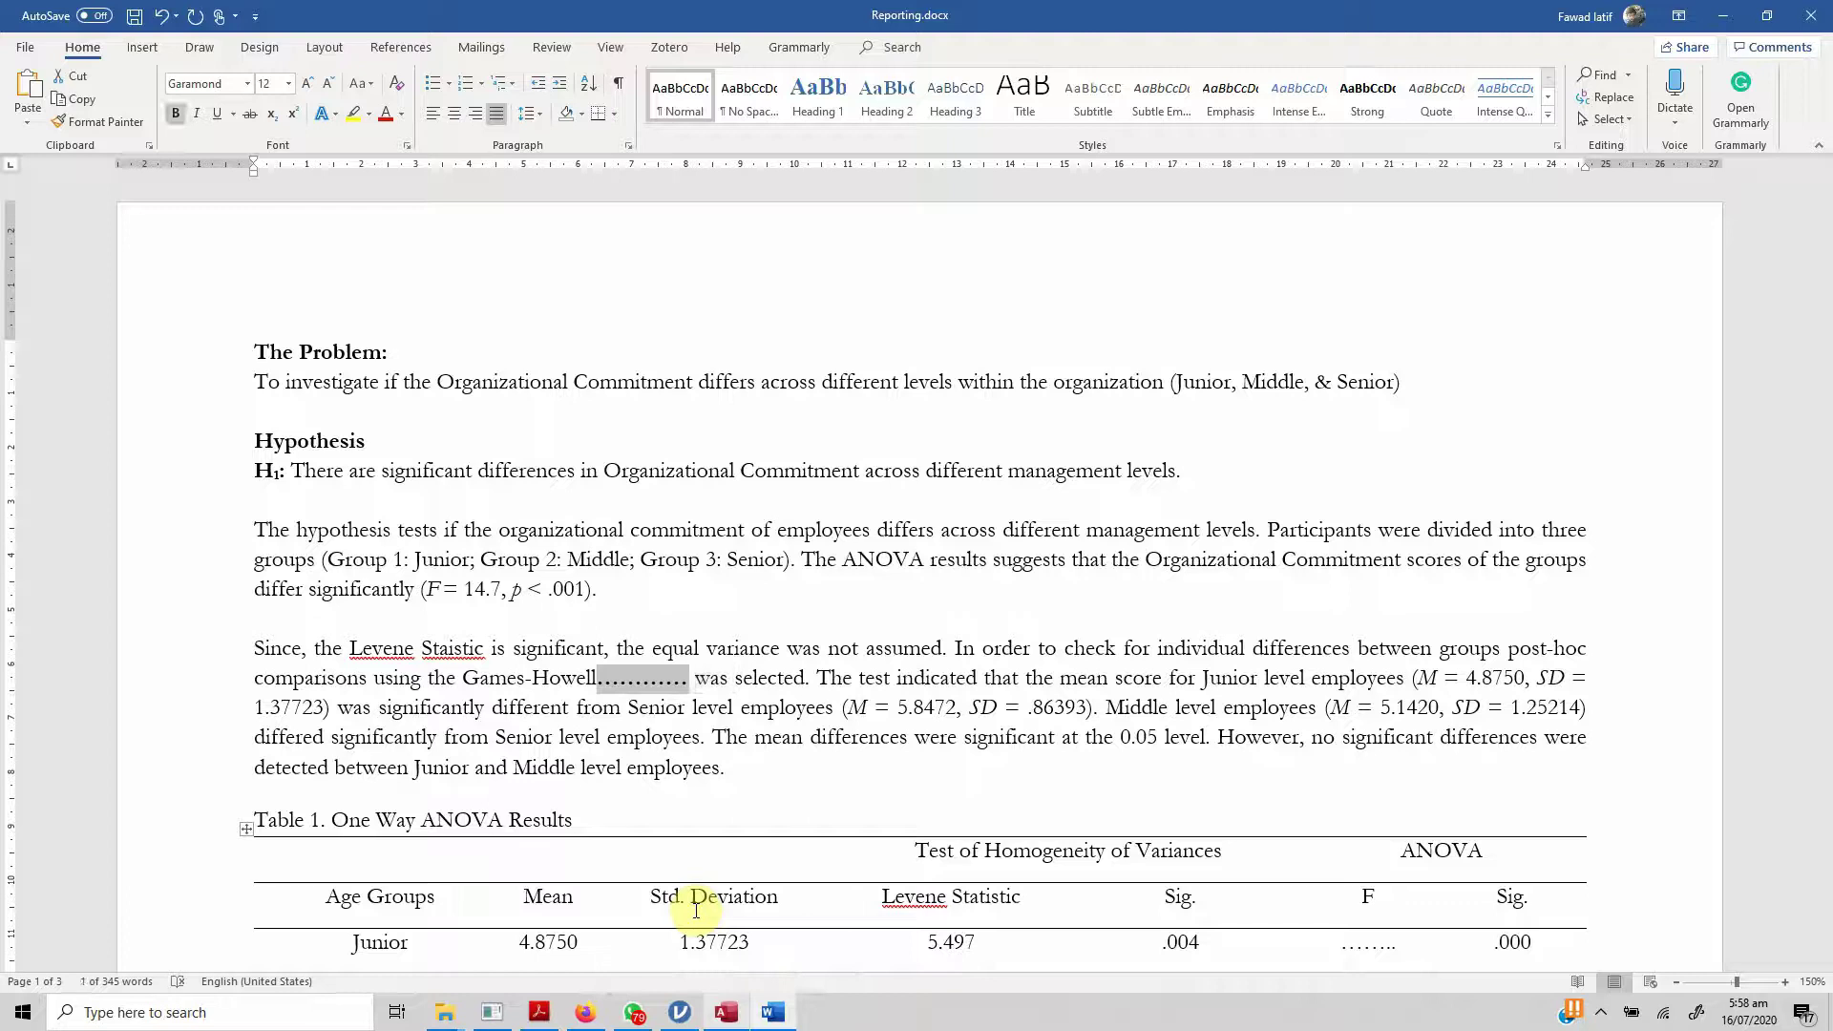
{"action": "key", "text": "Delete"}
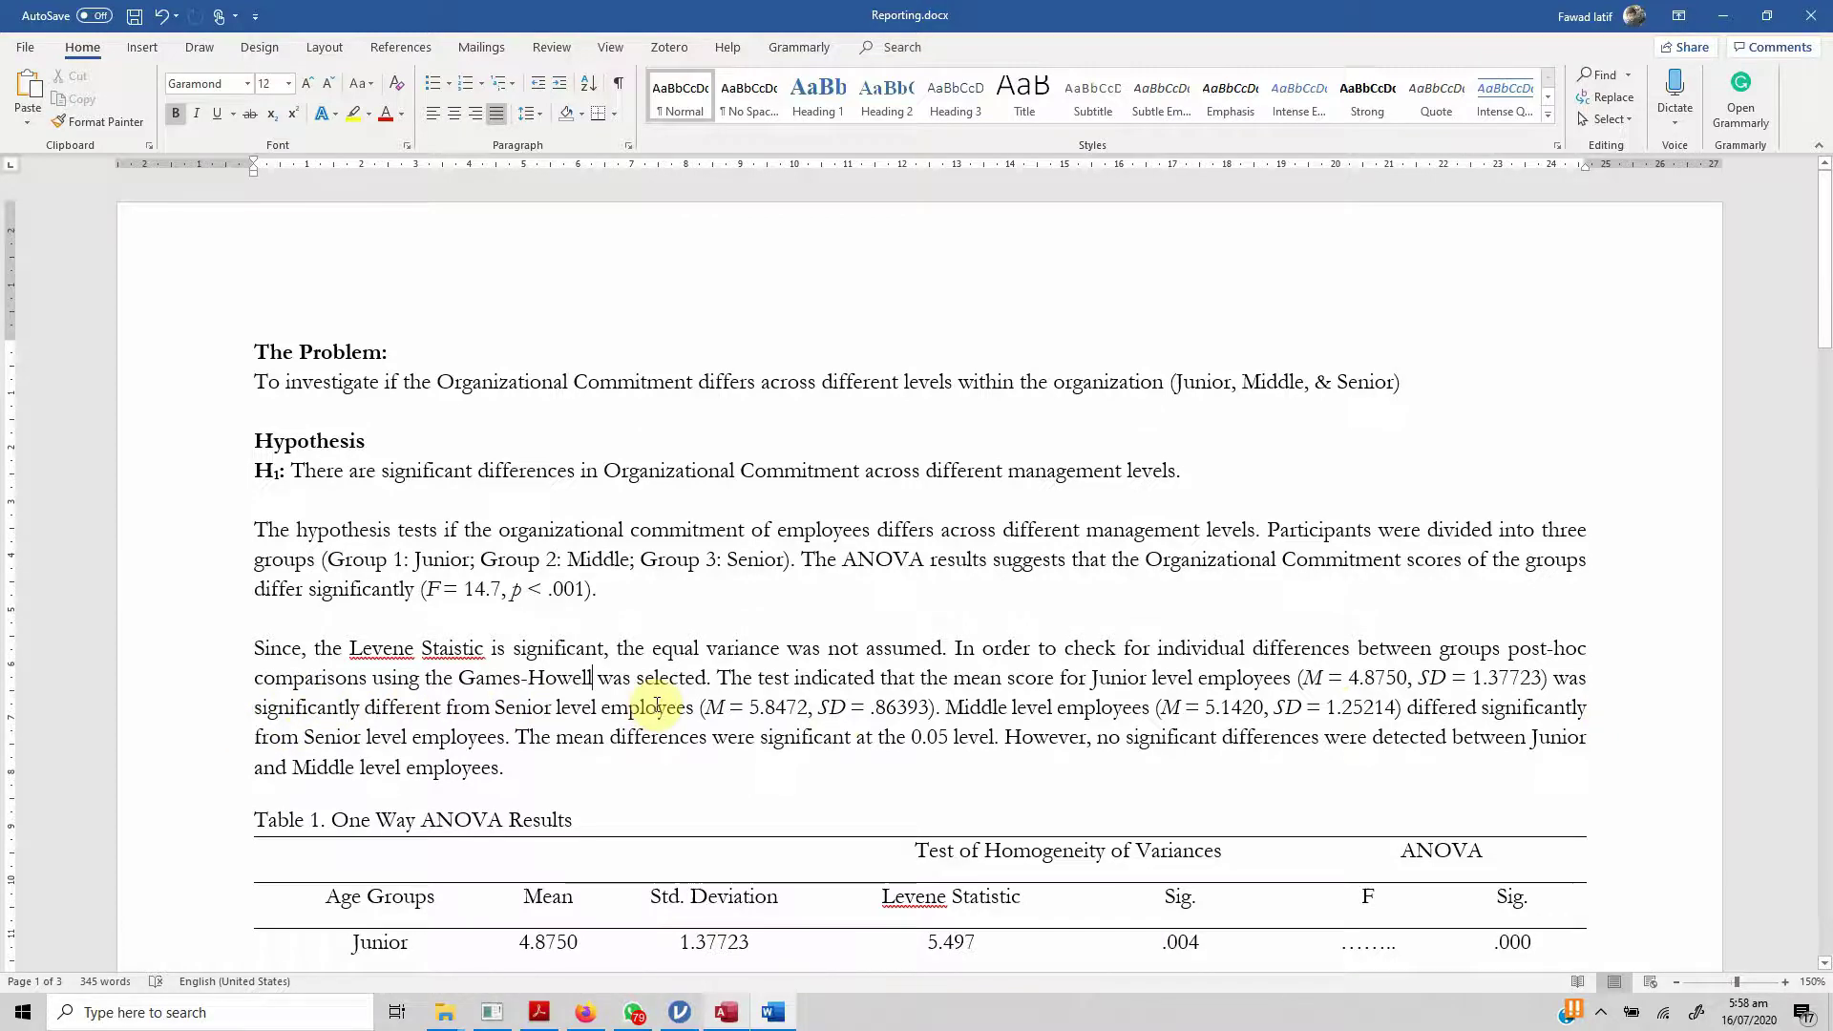
- Round the Junior SD to 1.377 and the Senior SD to .86 in Group Descriptives
{"action": "scroll", "coordinate": [657, 705], "scroll_direction": "down", "scroll_amount": 8}
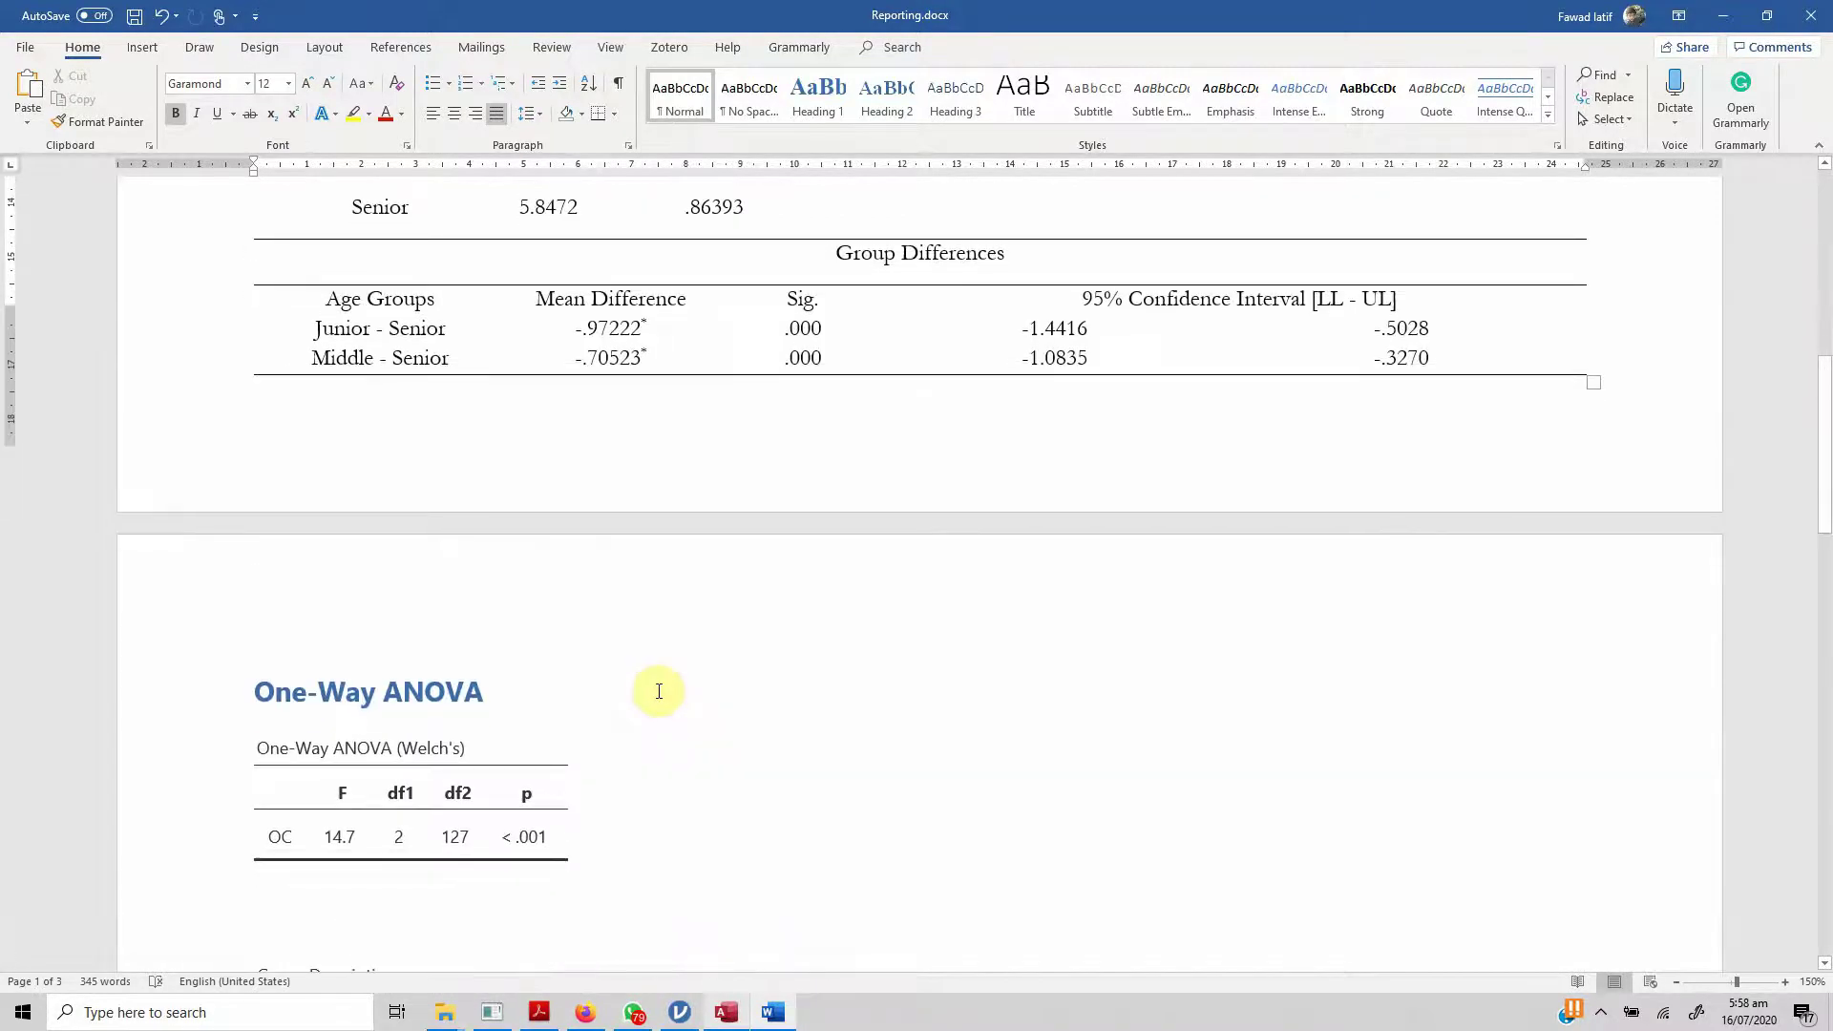
{"action": "scroll", "coordinate": [657, 690], "scroll_direction": "down", "scroll_amount": 5}
{"action": "scroll", "coordinate": [657, 689], "scroll_direction": "up", "scroll_amount": 5}
{"action": "scroll", "coordinate": [657, 689], "scroll_direction": "down", "scroll_amount": 4}
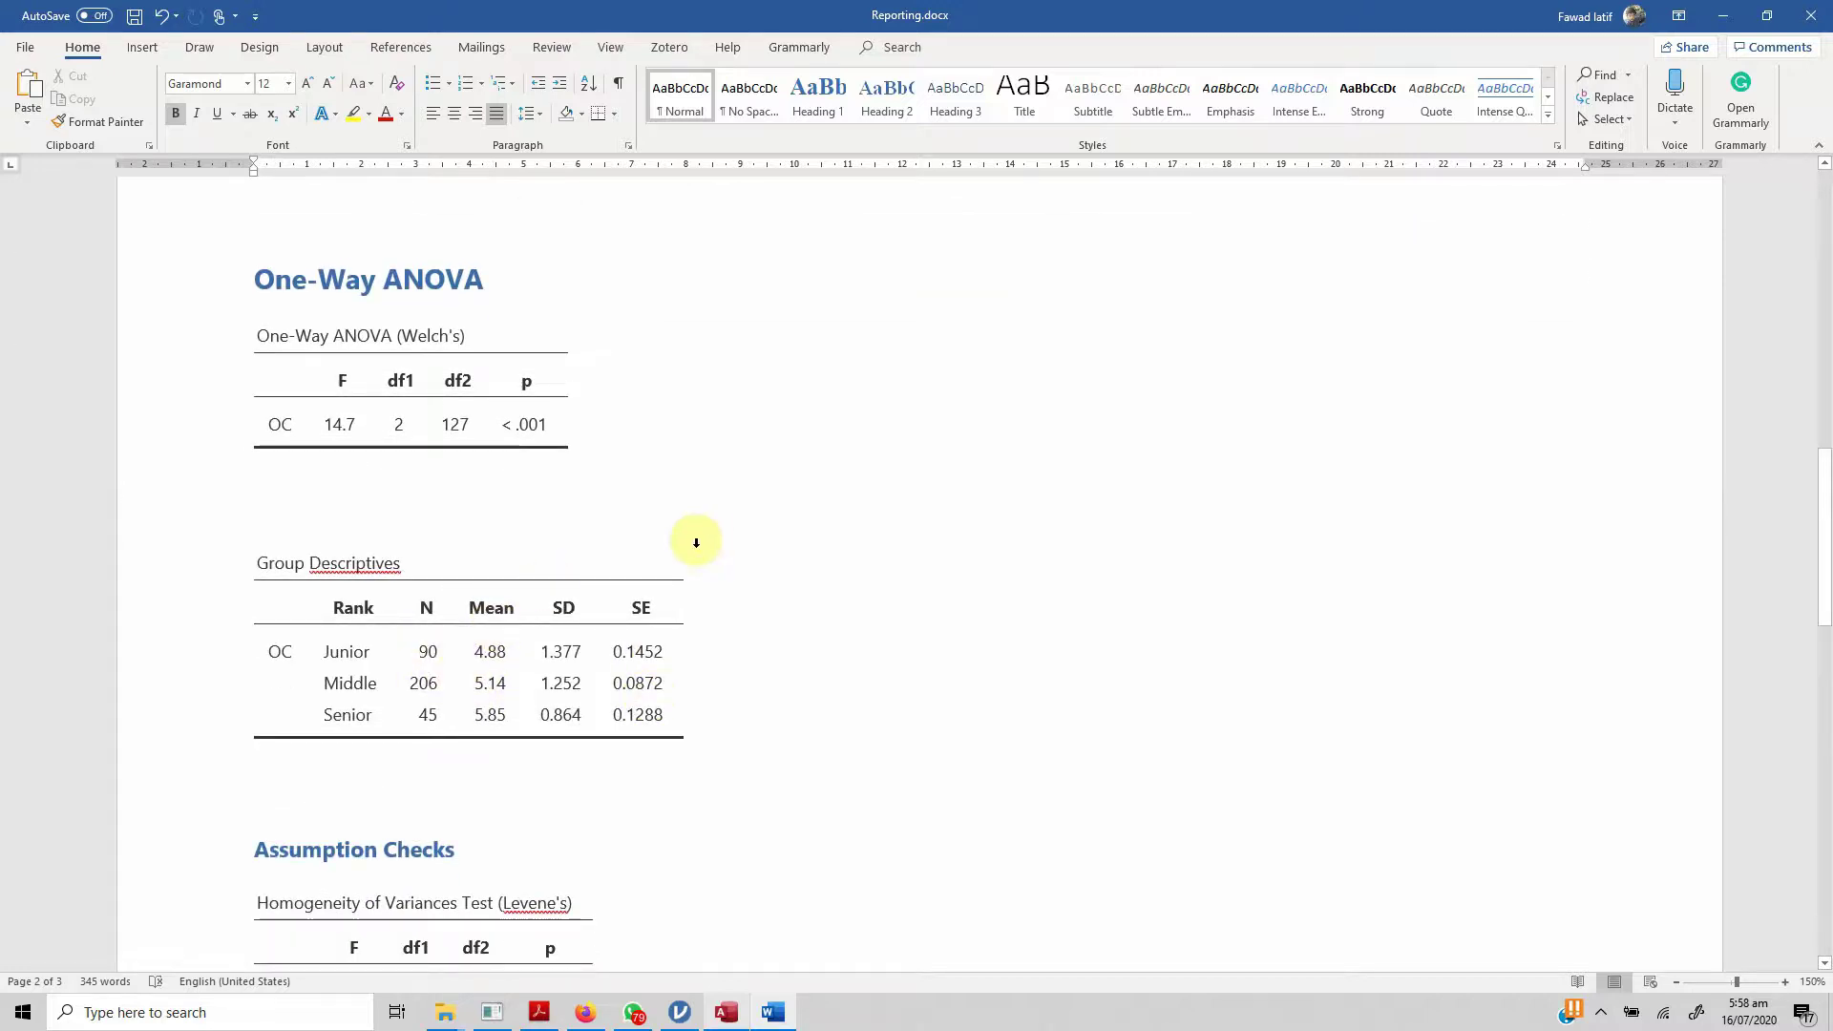
{"action": "scroll", "coordinate": [702, 534], "scroll_direction": "up", "scroll_amount": 12}
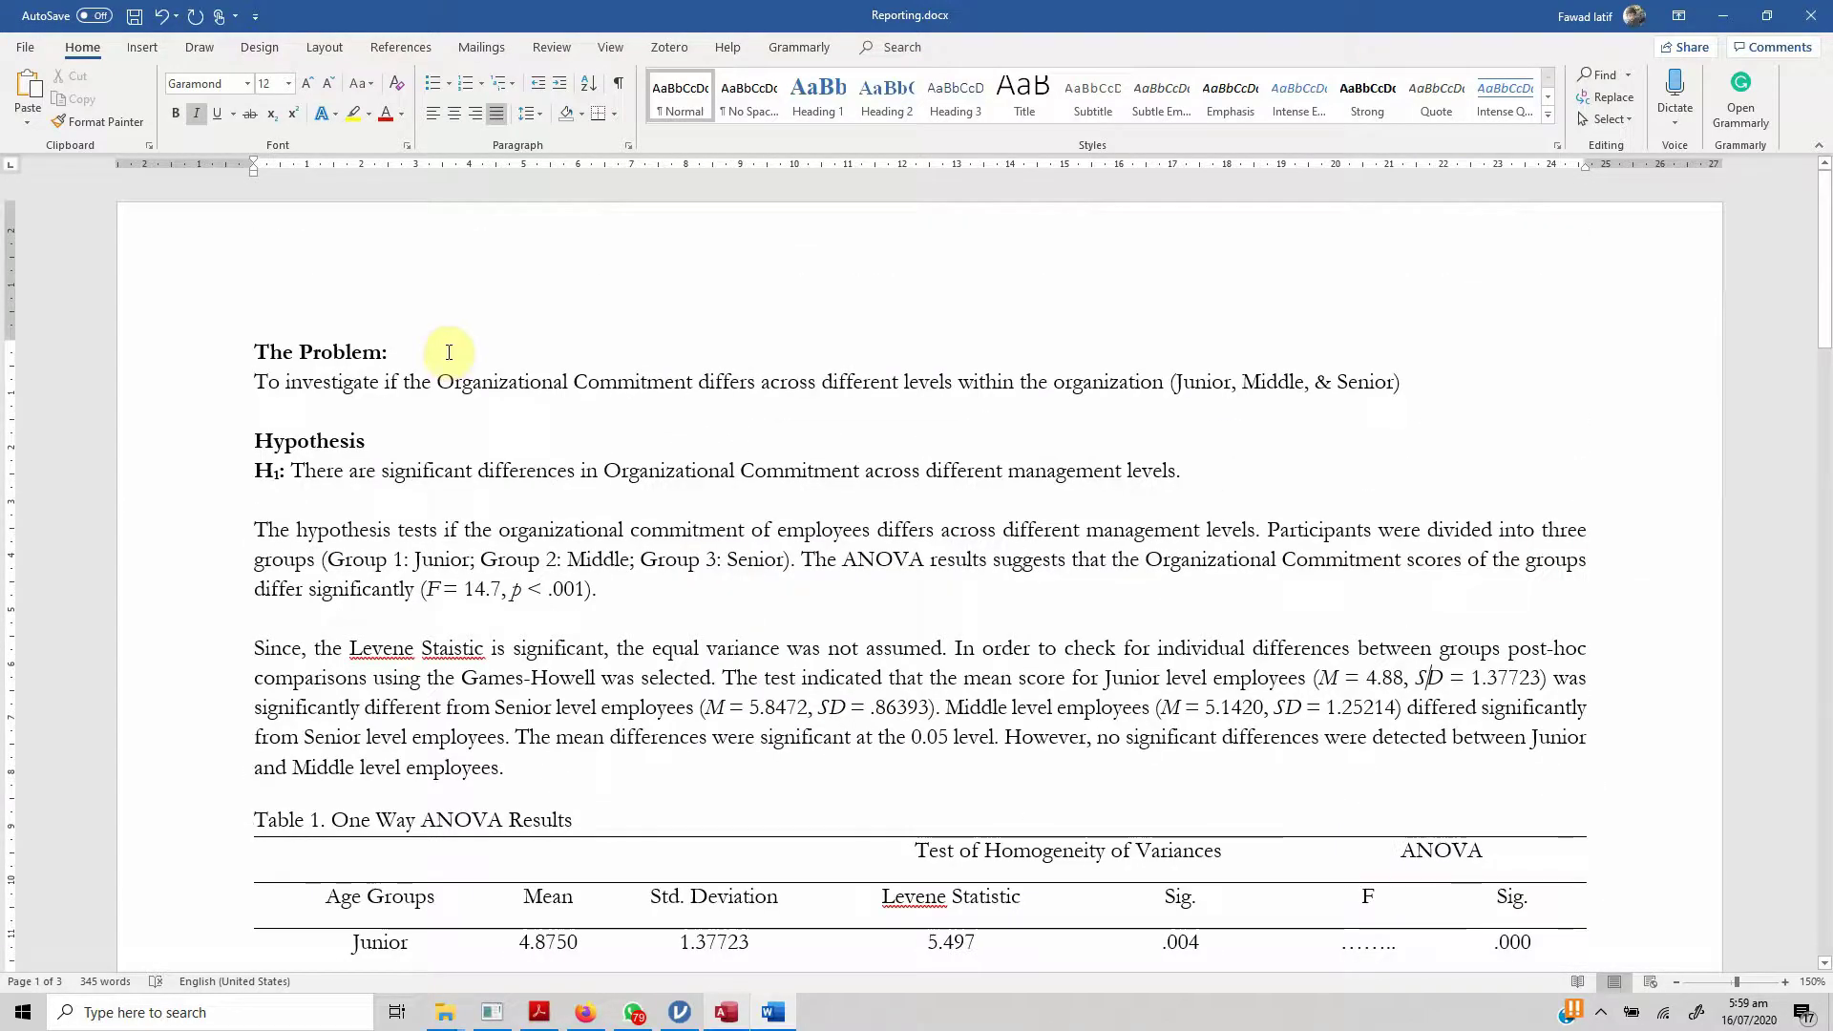
{"action": "scroll", "coordinate": [477, 316], "scroll_direction": "down", "scroll_amount": 5}
{"action": "scroll", "coordinate": [482, 305], "scroll_direction": "up", "scroll_amount": 2}
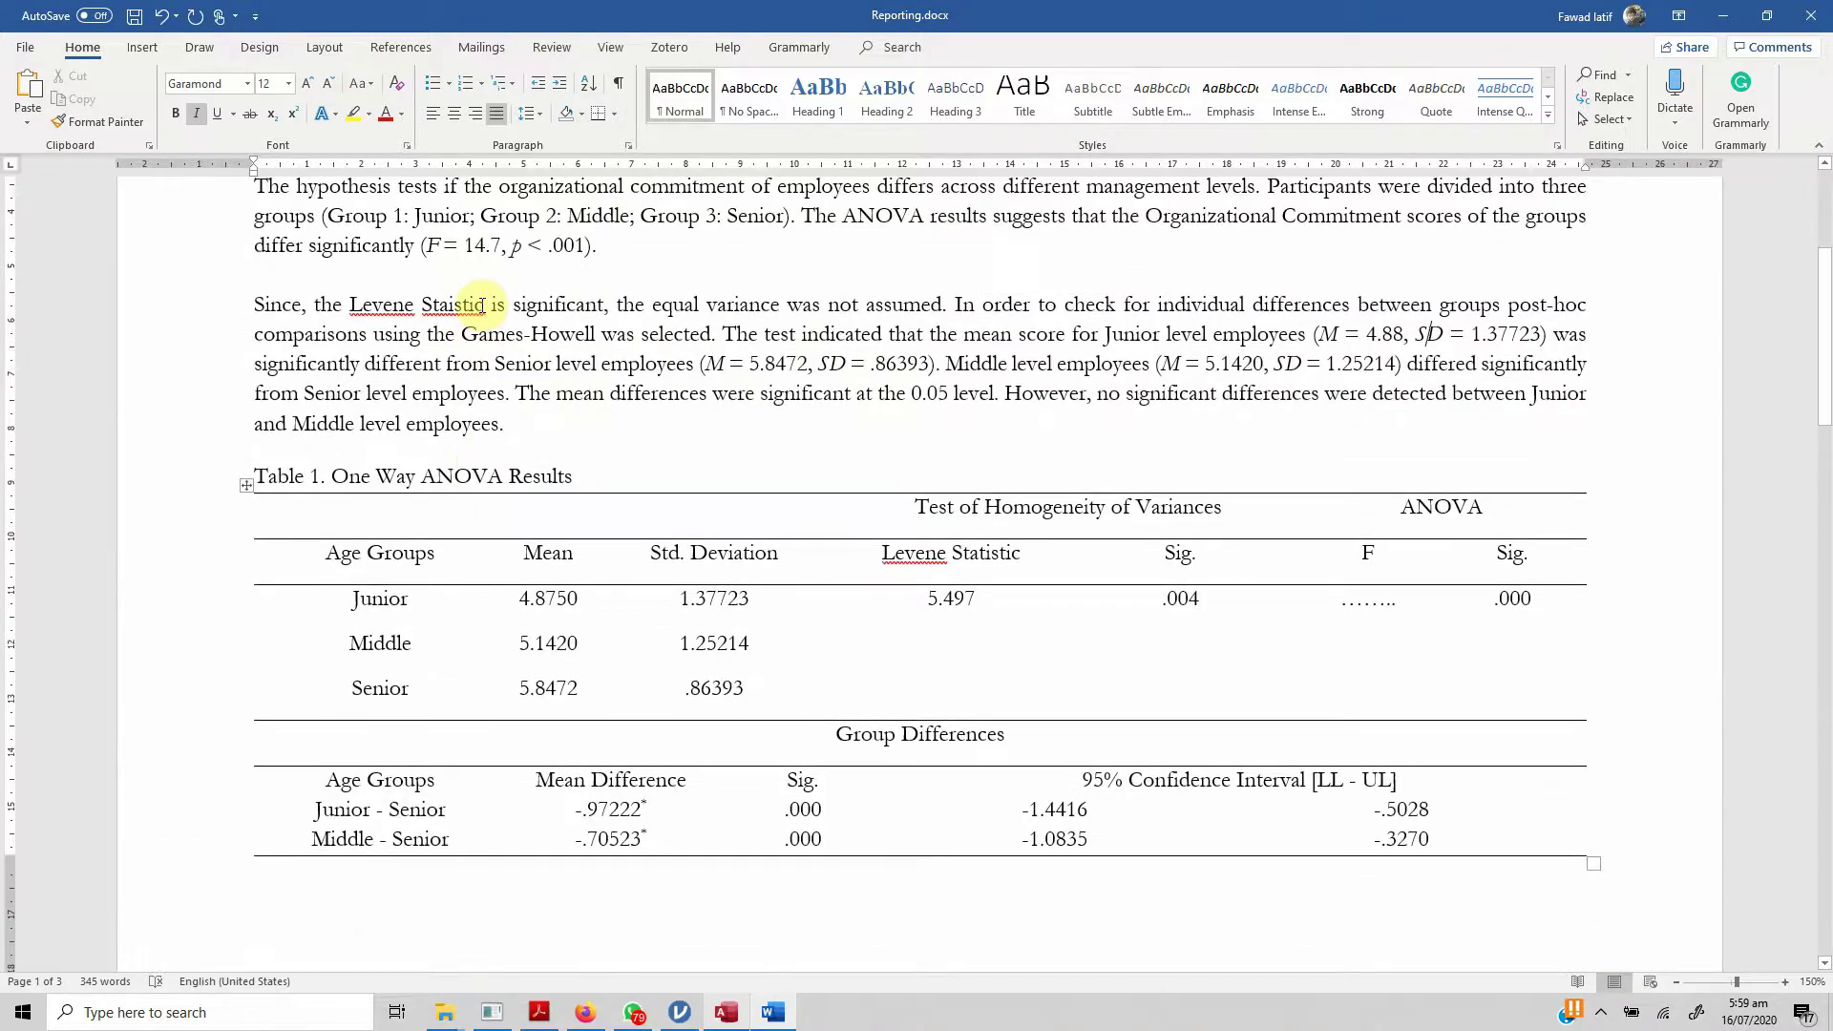
{"action": "scroll", "coordinate": [482, 305], "scroll_direction": "down", "scroll_amount": 1}
{"action": "scroll", "coordinate": [482, 305], "scroll_direction": "down", "scroll_amount": 8}
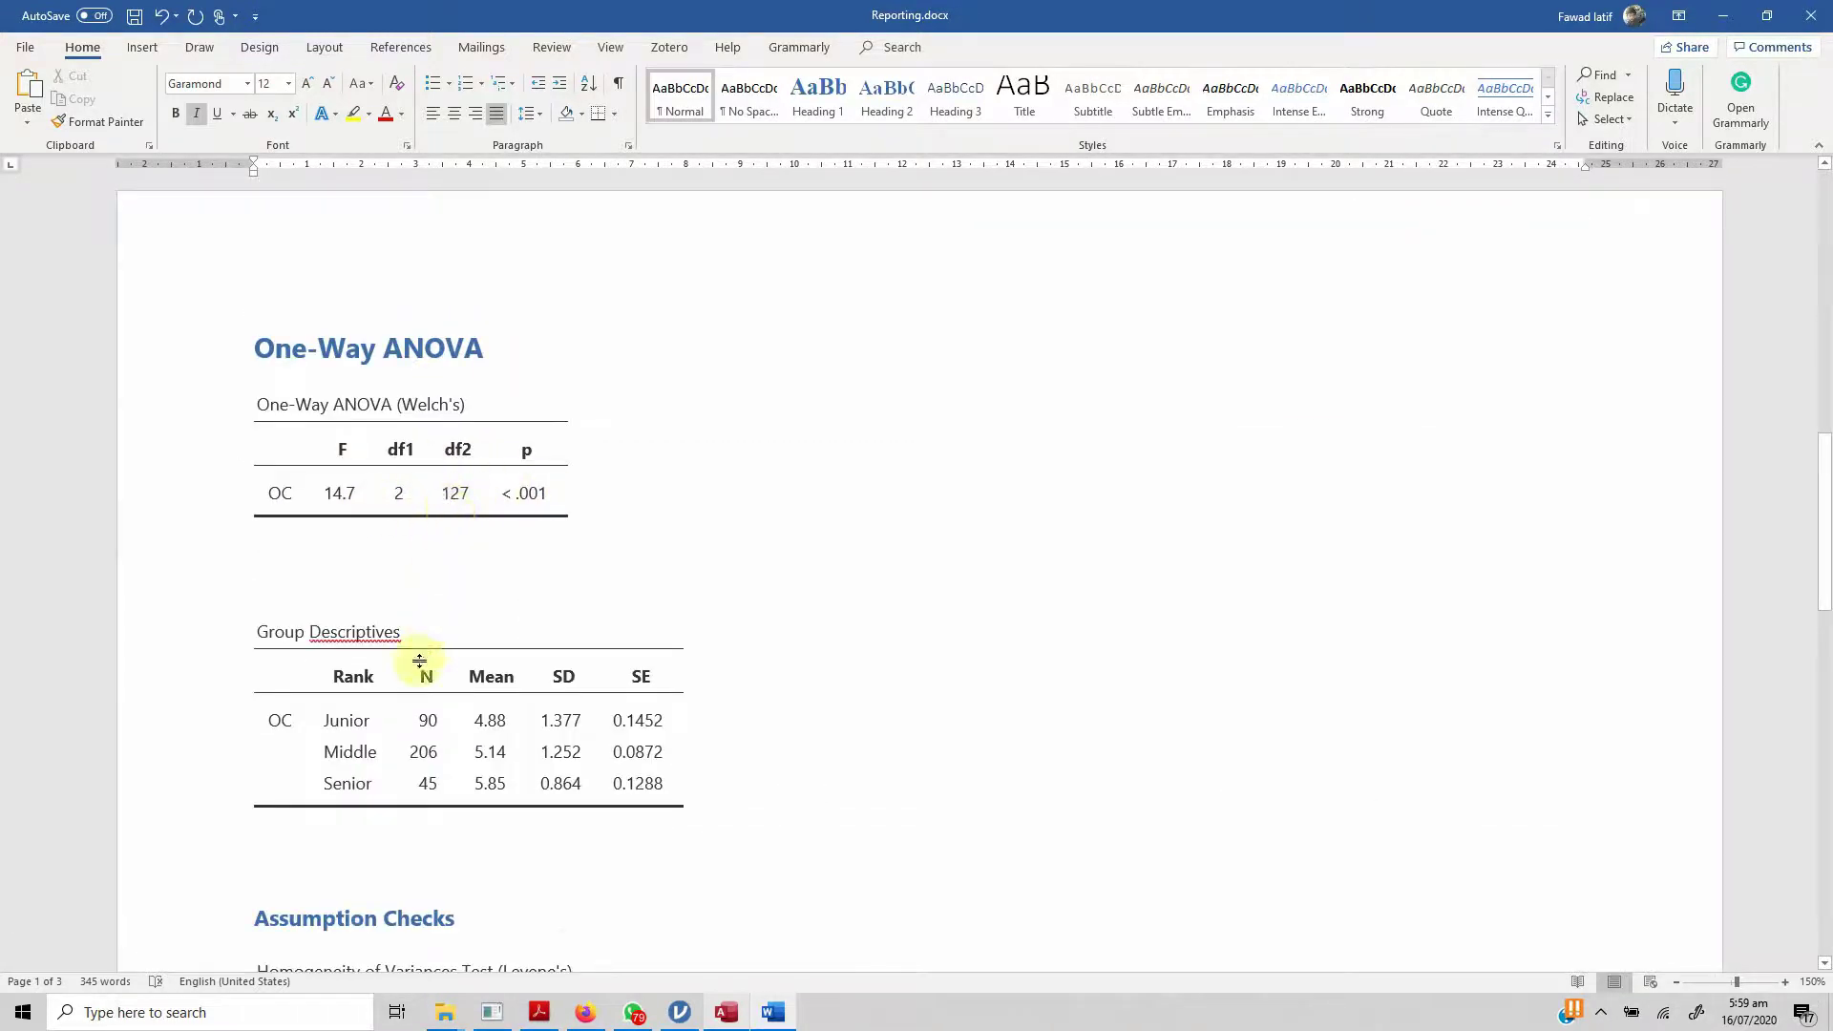
{"action": "scroll", "coordinate": [745, 673], "scroll_direction": "up", "scroll_amount": 8}
{"action": "scroll", "coordinate": [745, 674], "scroll_direction": "up", "scroll_amount": 10}
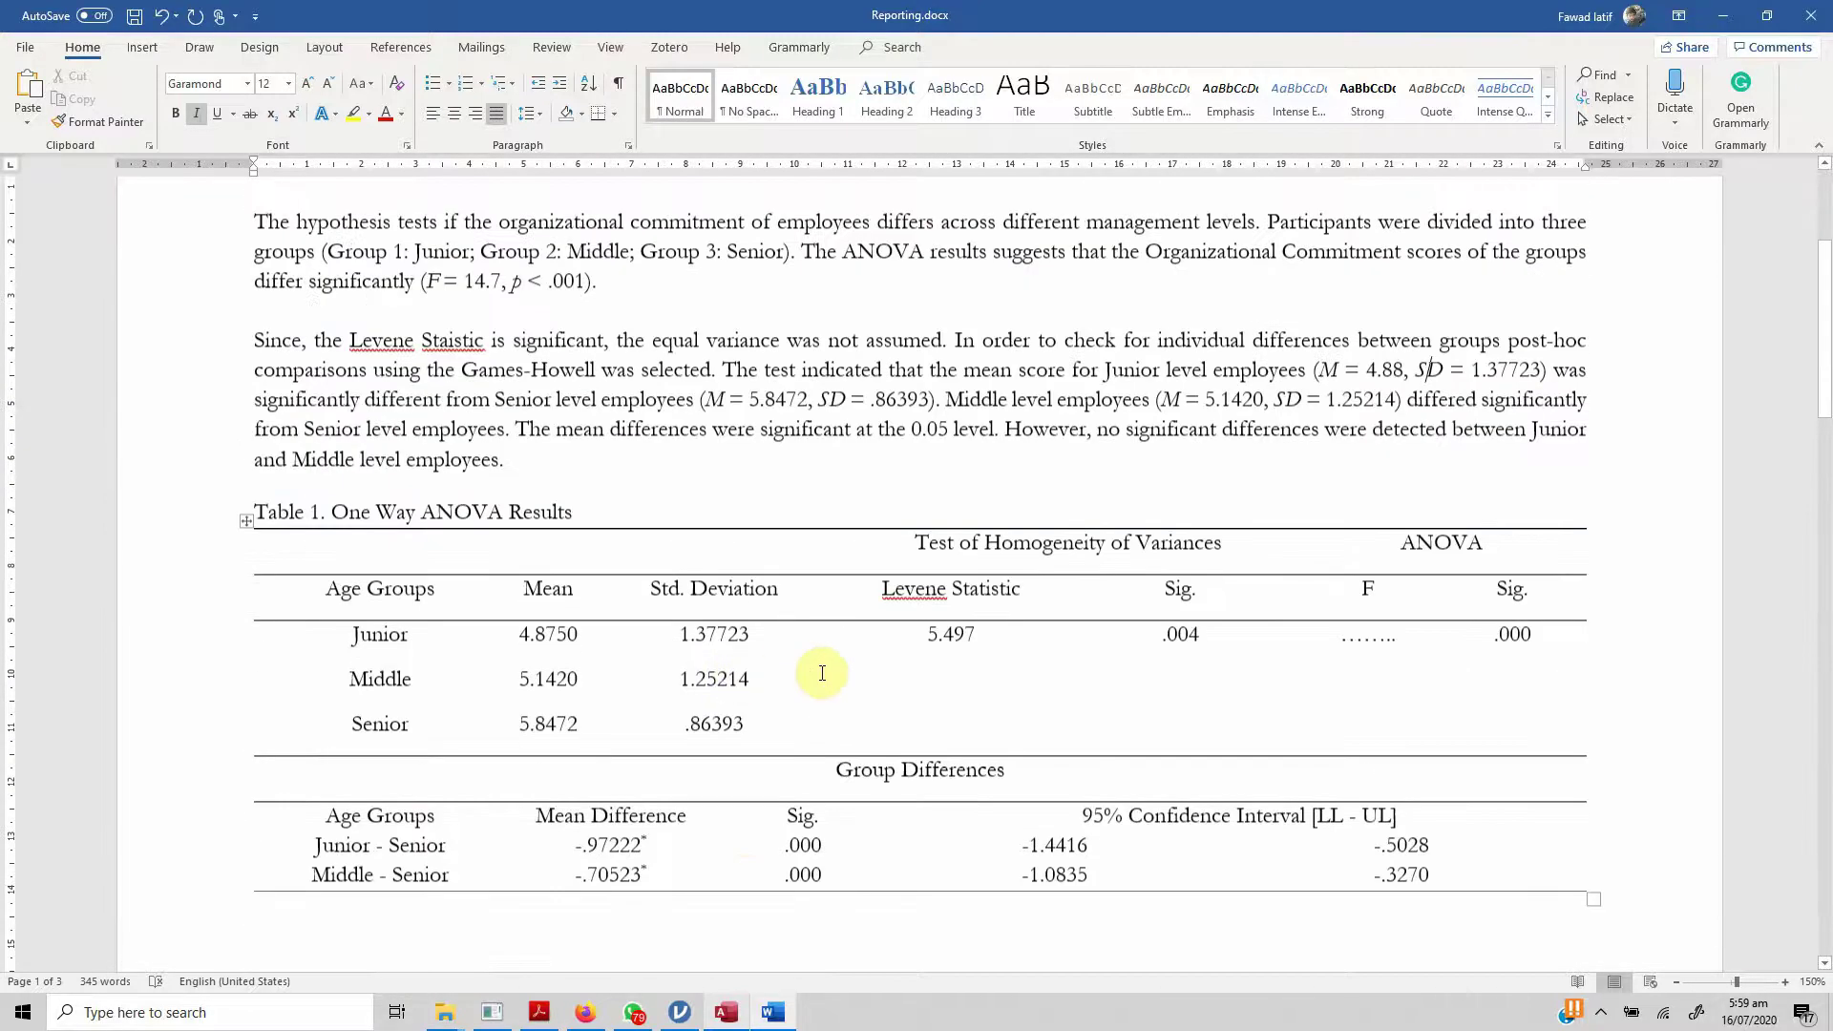
{"action": "left_click", "coordinate": [1521, 612]}
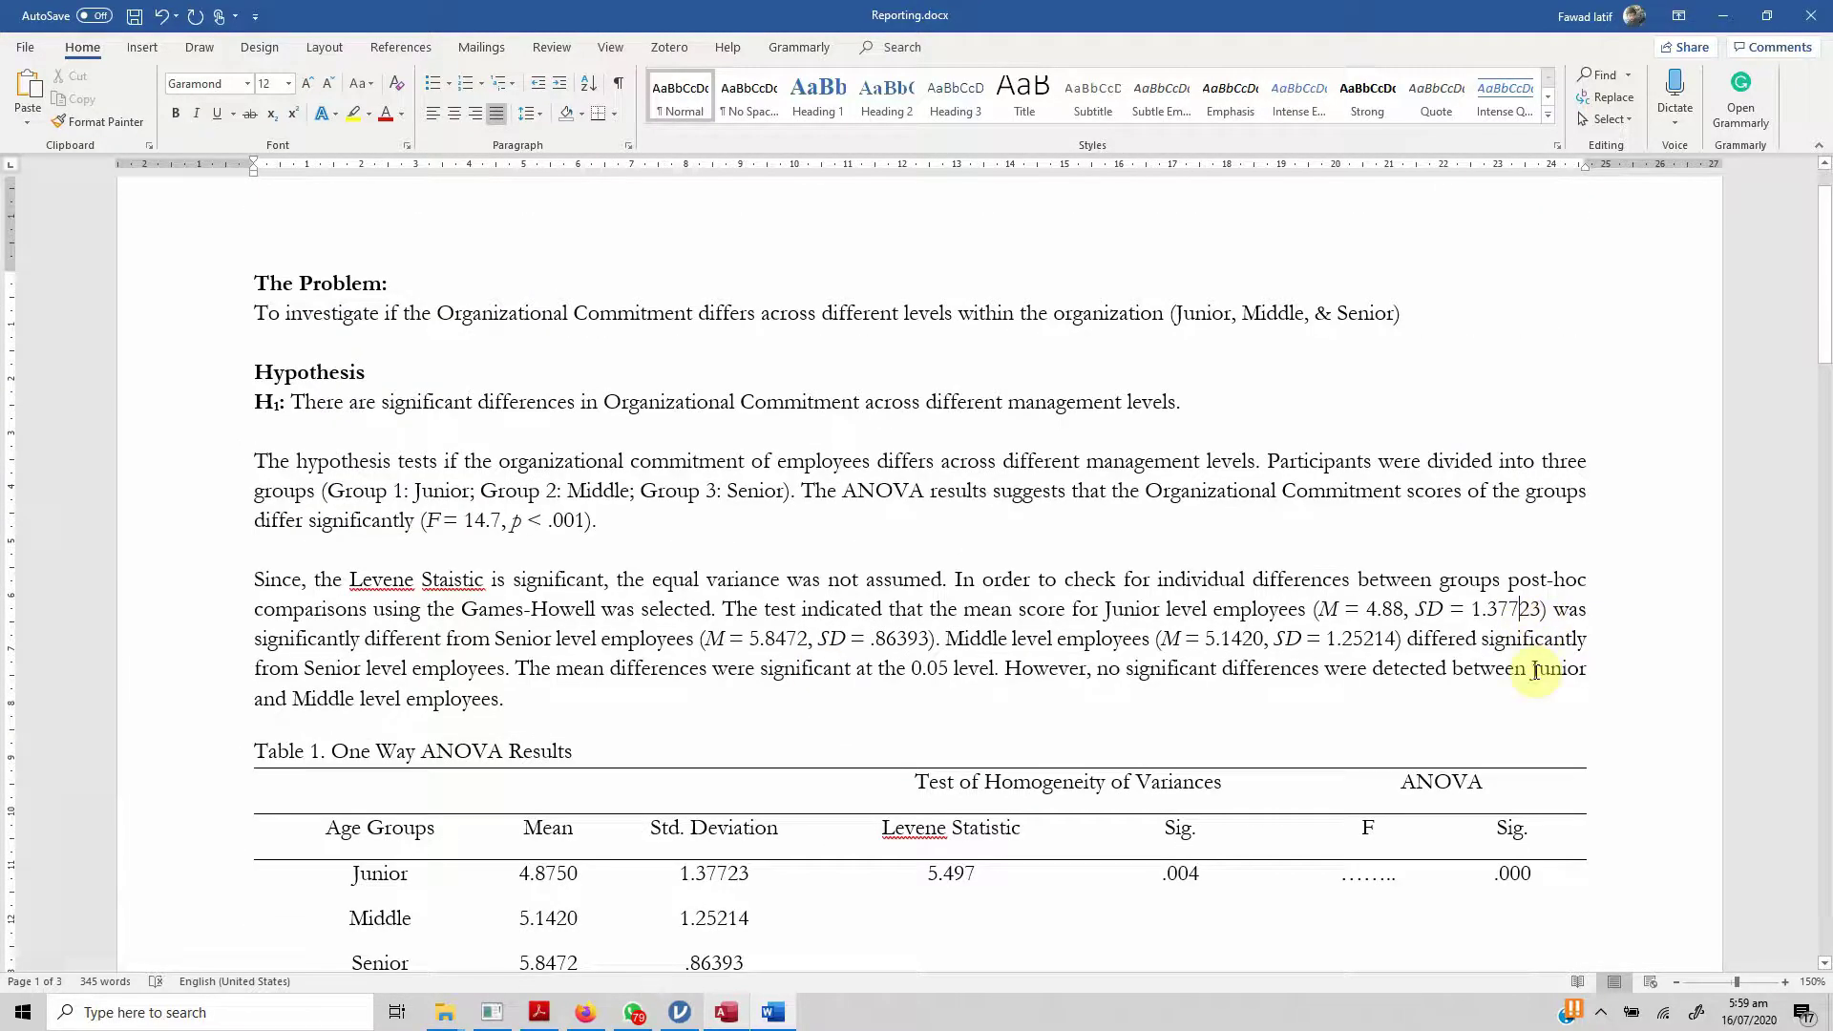
{"action": "key", "text": "Delete"}
{"action": "key", "text": "Delete"}
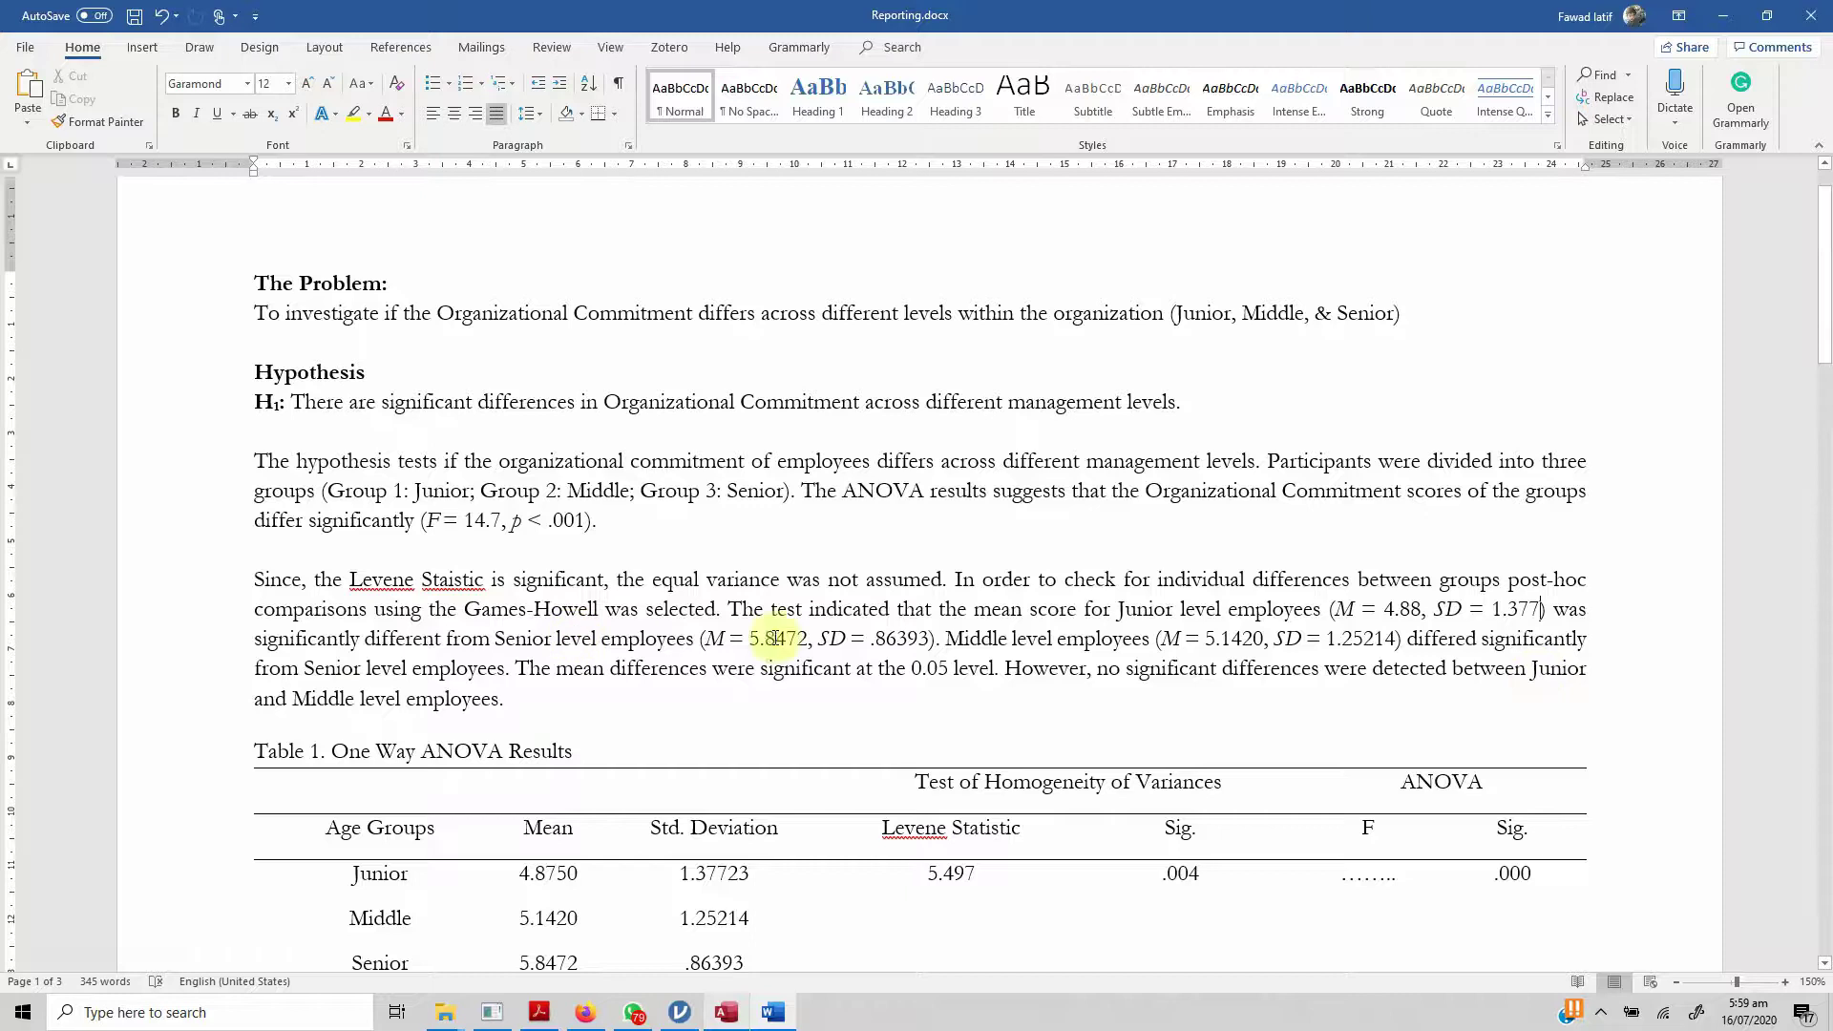
{"action": "scroll", "coordinate": [776, 638], "scroll_direction": "down", "scroll_amount": 20}
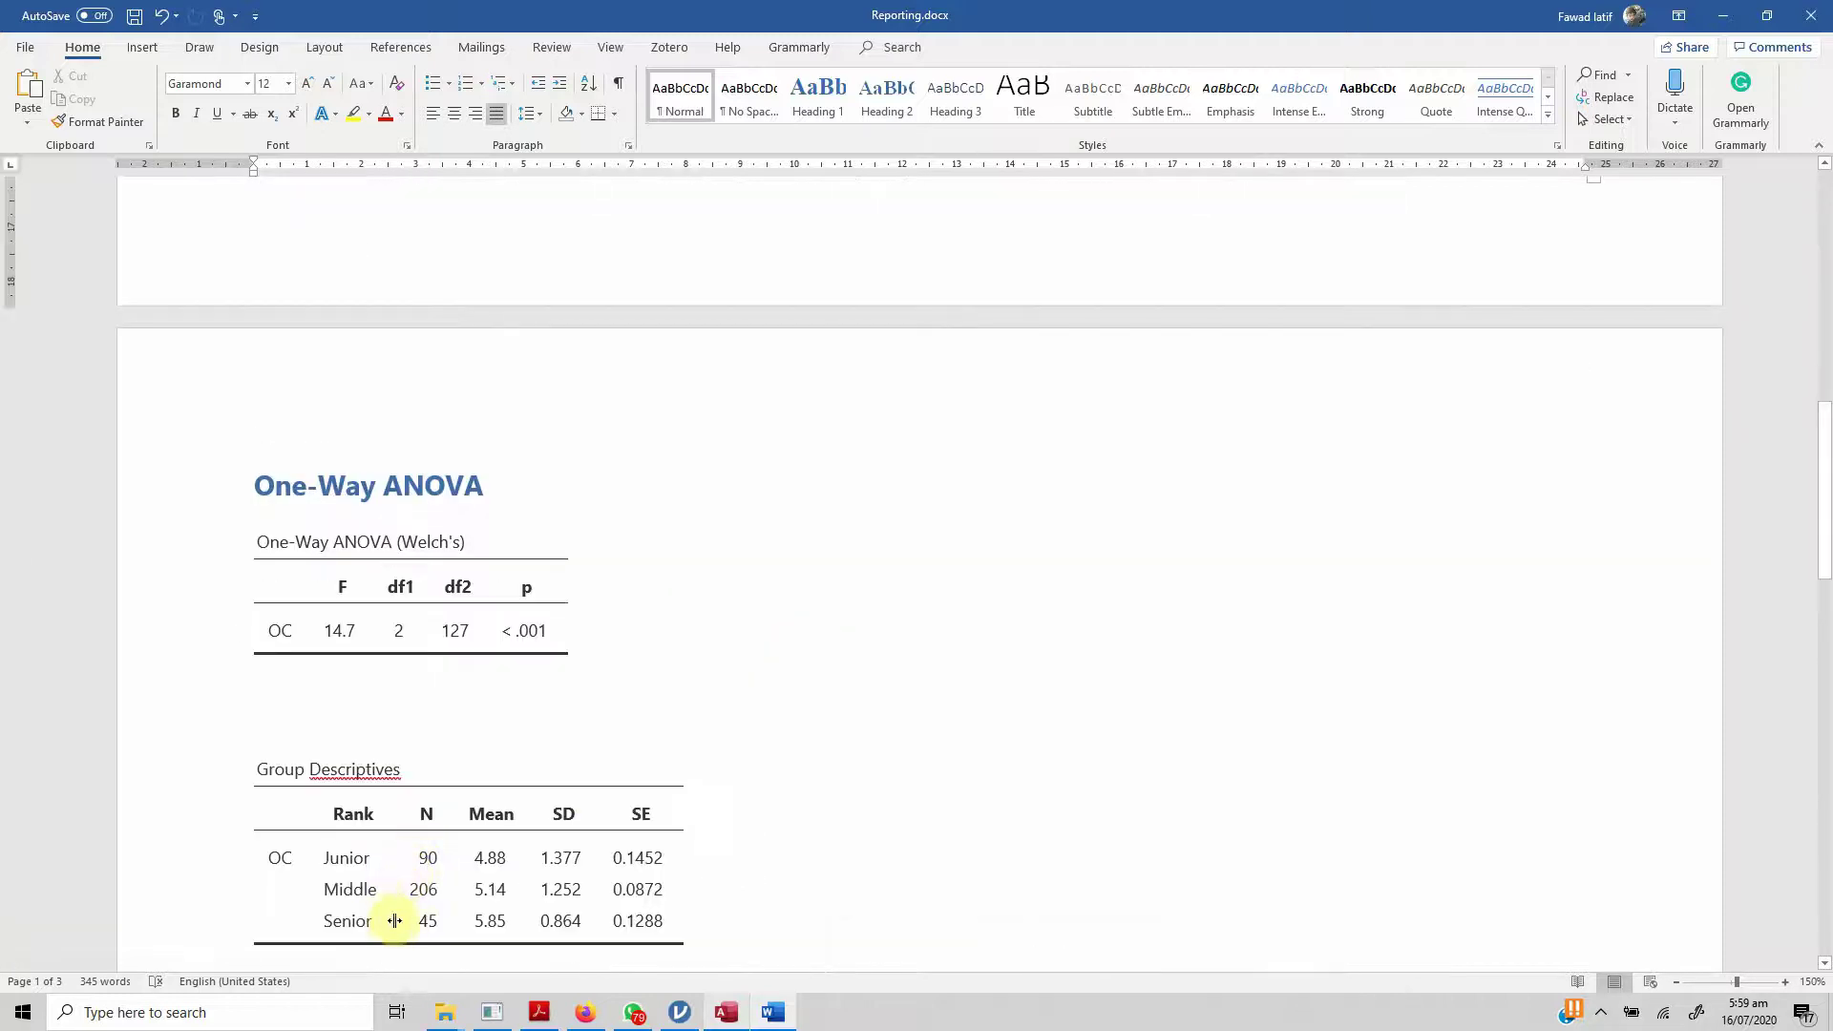
{"action": "scroll", "coordinate": [503, 923], "scroll_direction": "up", "scroll_amount": 20}
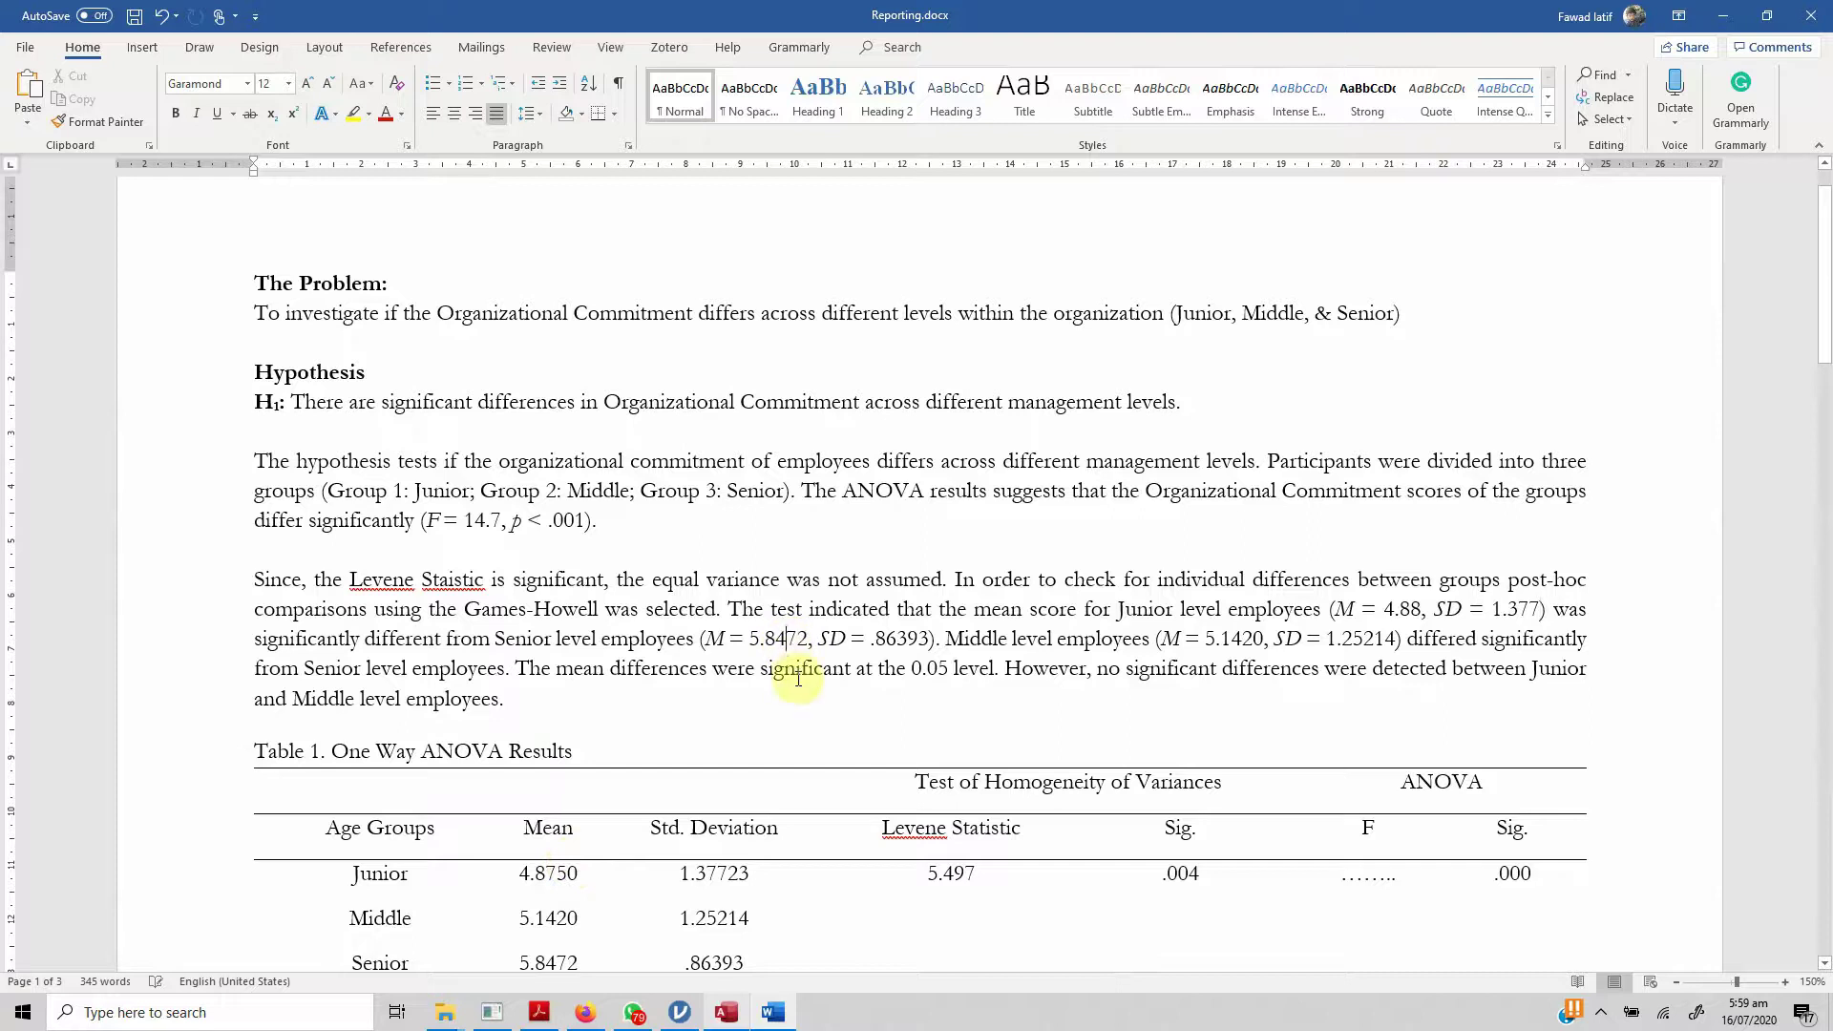
{"action": "type", "text": "5"}
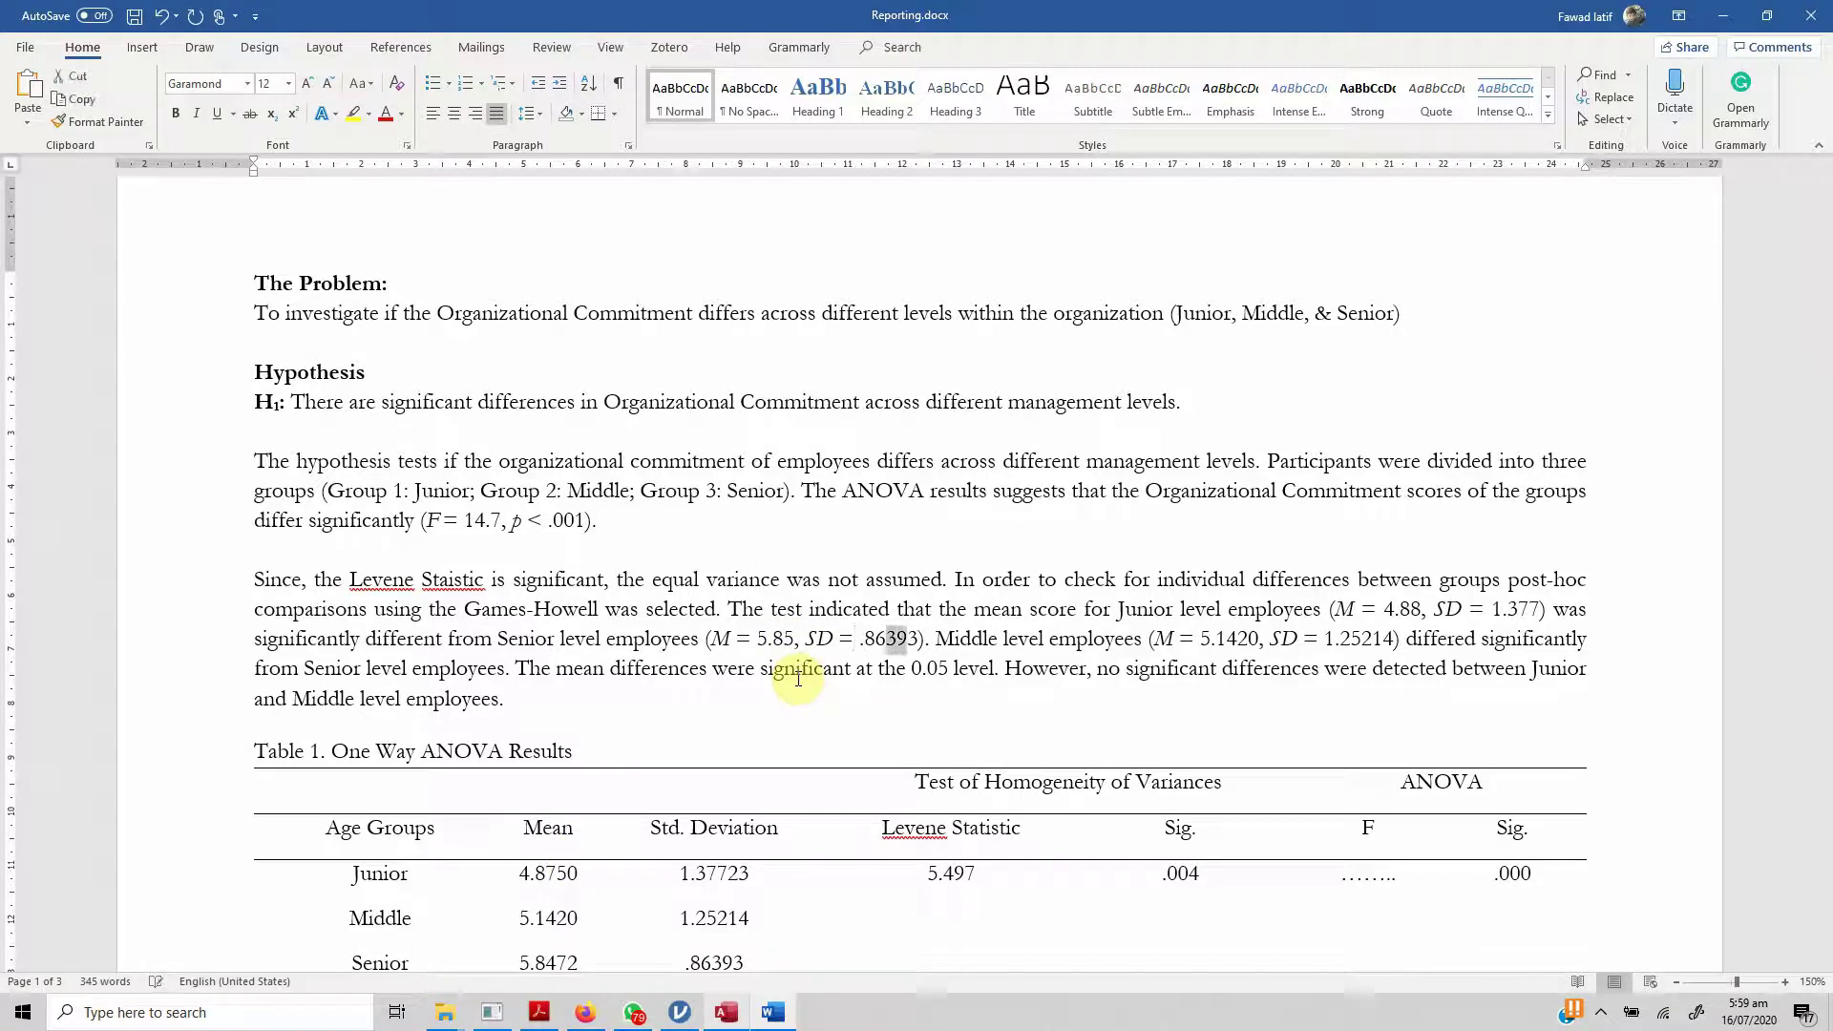
{"action": "key", "text": "BackSpace"}
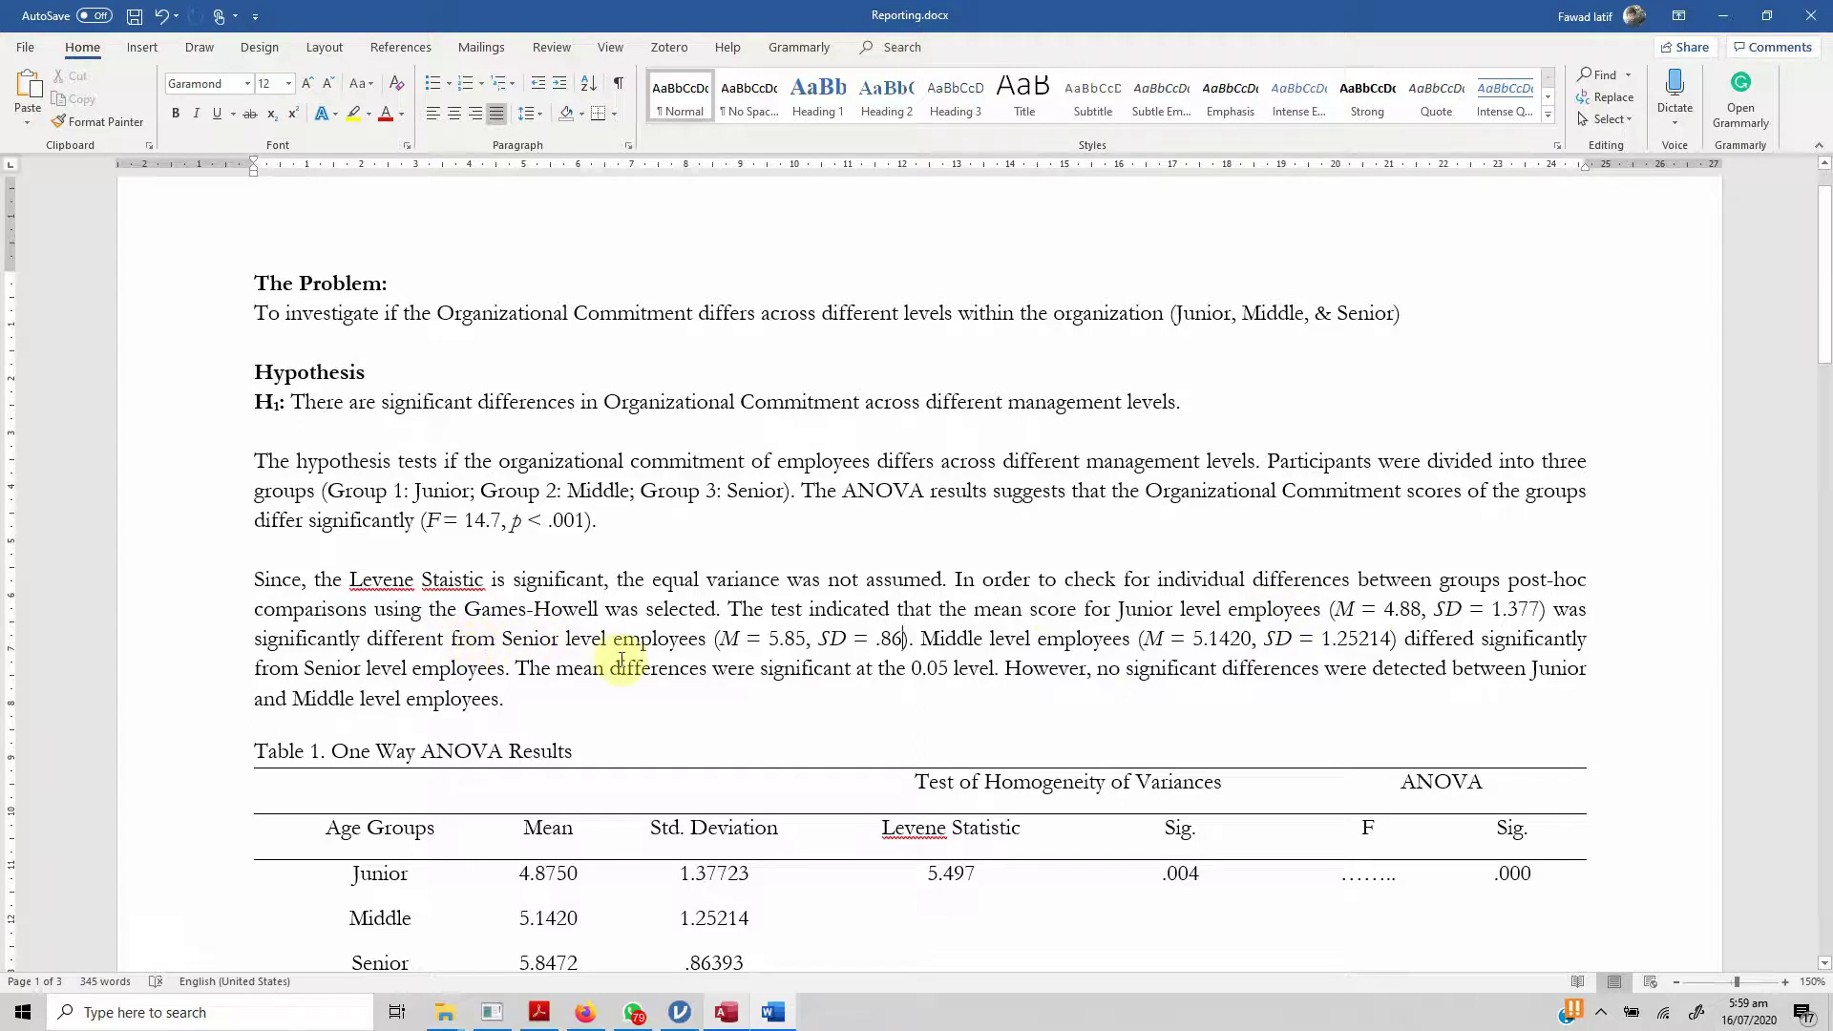
{"action": "scroll", "coordinate": [678, 666], "scroll_direction": "down", "scroll_amount": 15}
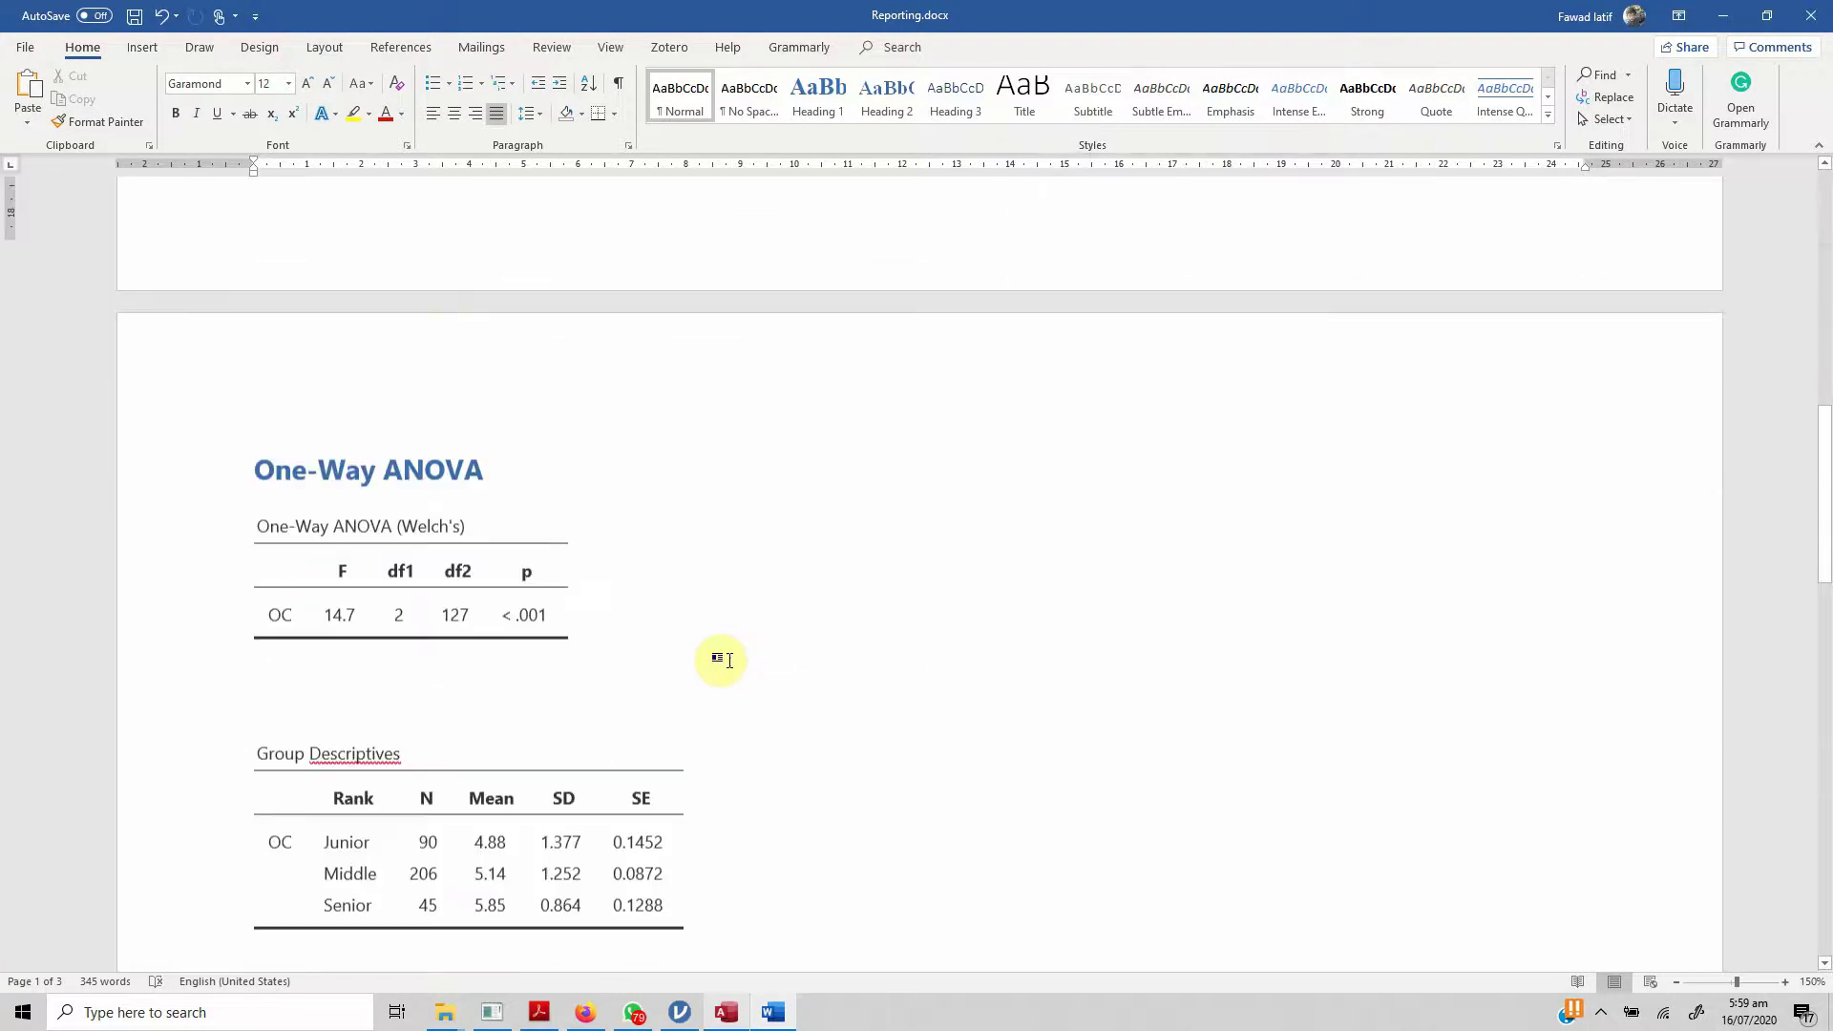
{"action": "scroll", "coordinate": [545, 706], "scroll_direction": "down", "scroll_amount": 8}
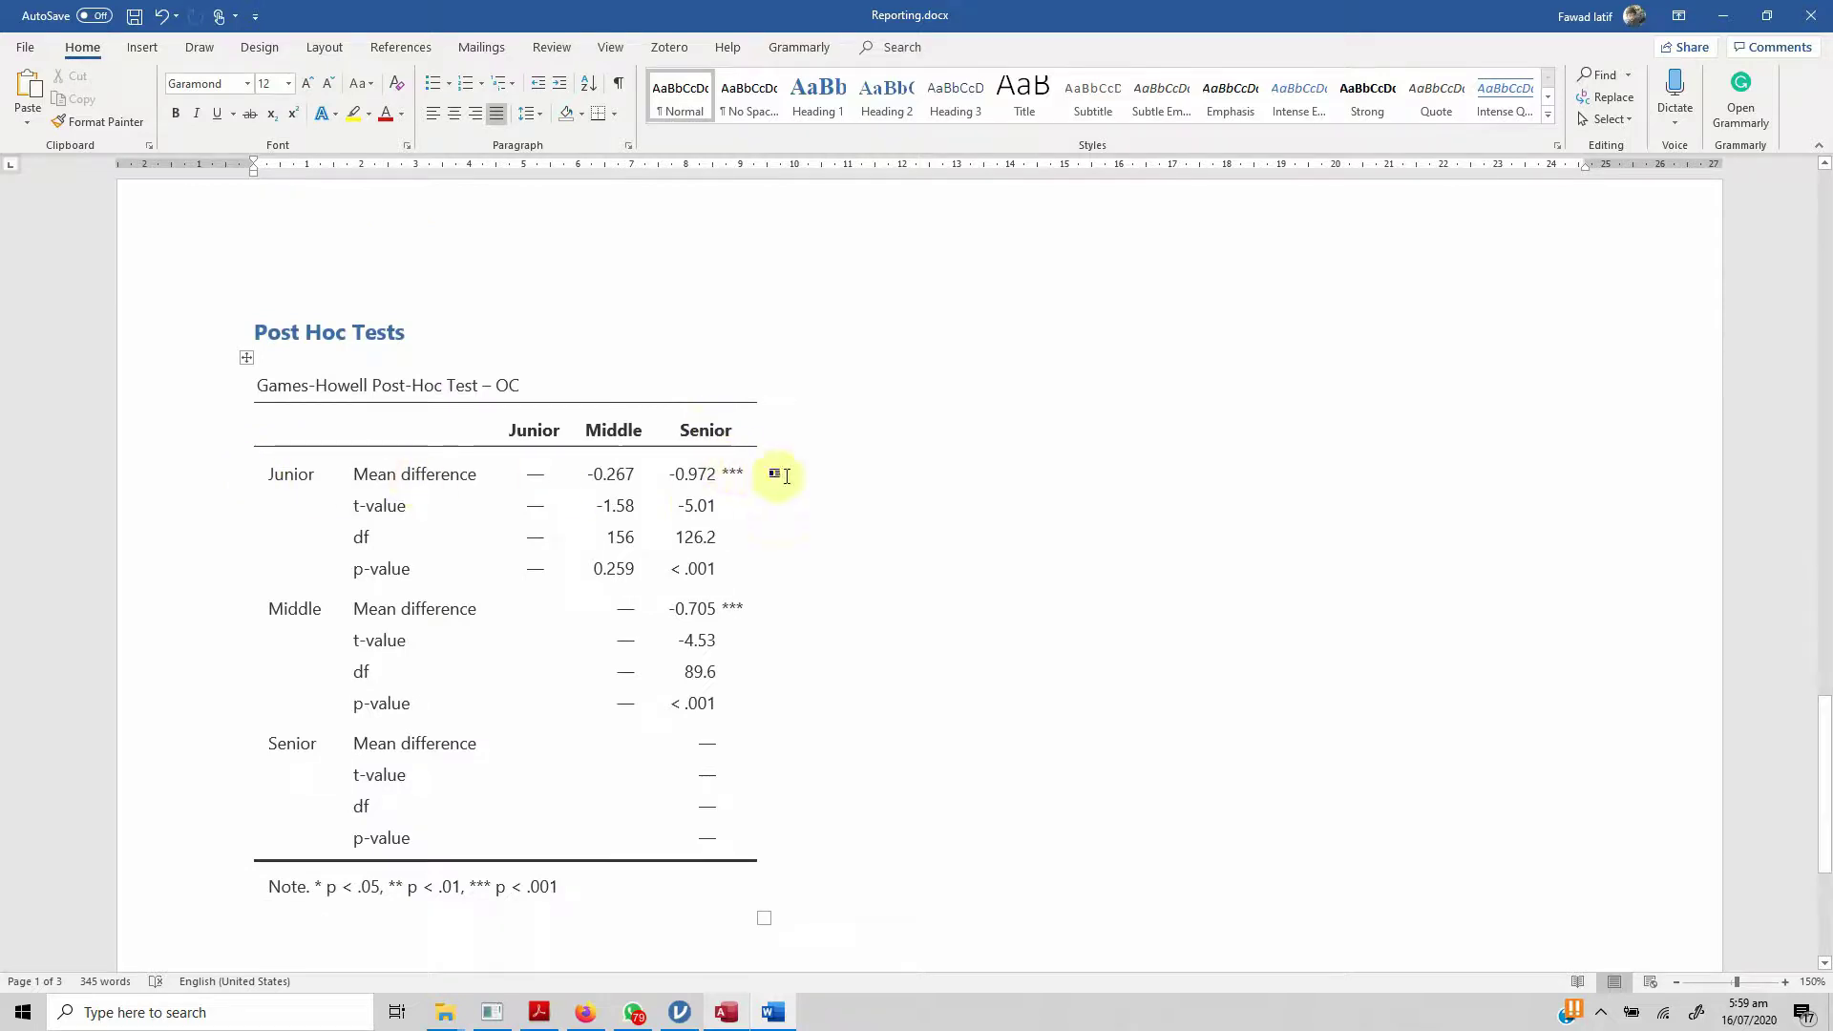
{"action": "scroll", "coordinate": [748, 482], "scroll_direction": "up", "scroll_amount": 2}
{"action": "scroll", "coordinate": [748, 482], "scroll_direction": "up", "scroll_amount": 15}
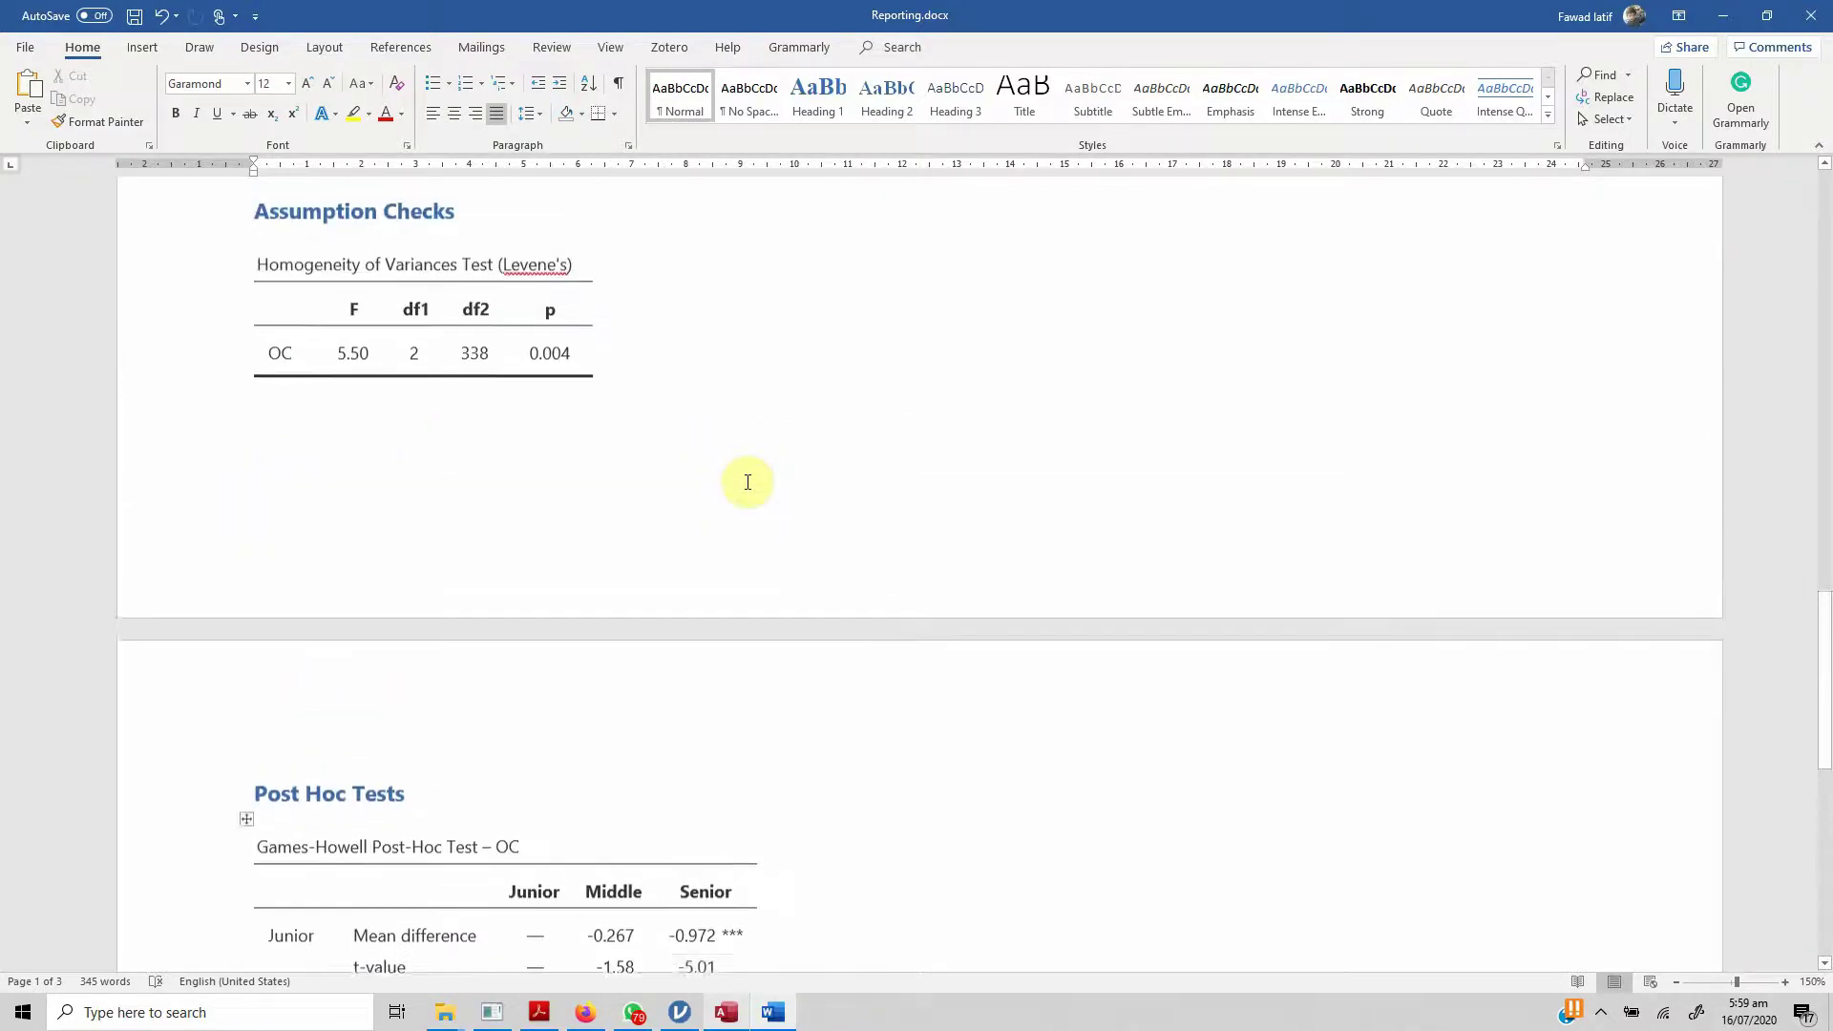
{"action": "scroll", "coordinate": [748, 482], "scroll_direction": "up", "scroll_amount": 6}
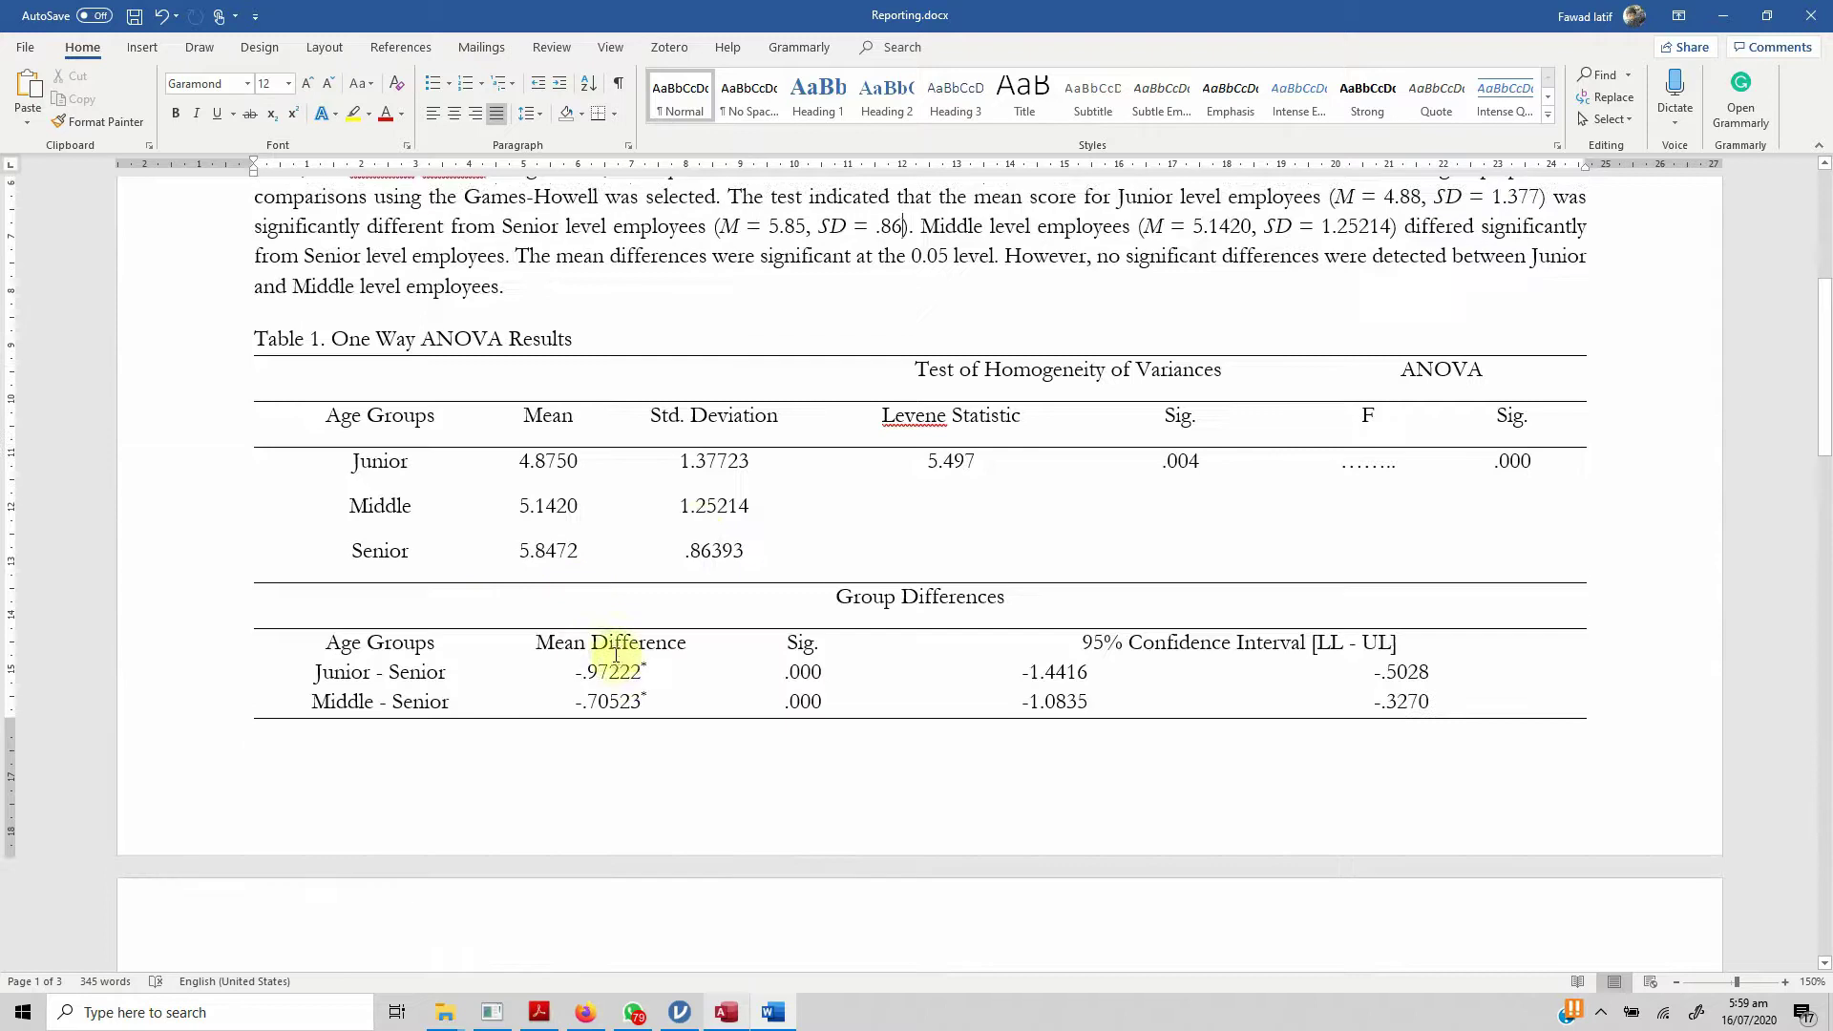
{"action": "scroll", "coordinate": [622, 675], "scroll_direction": "down", "scroll_amount": 20}
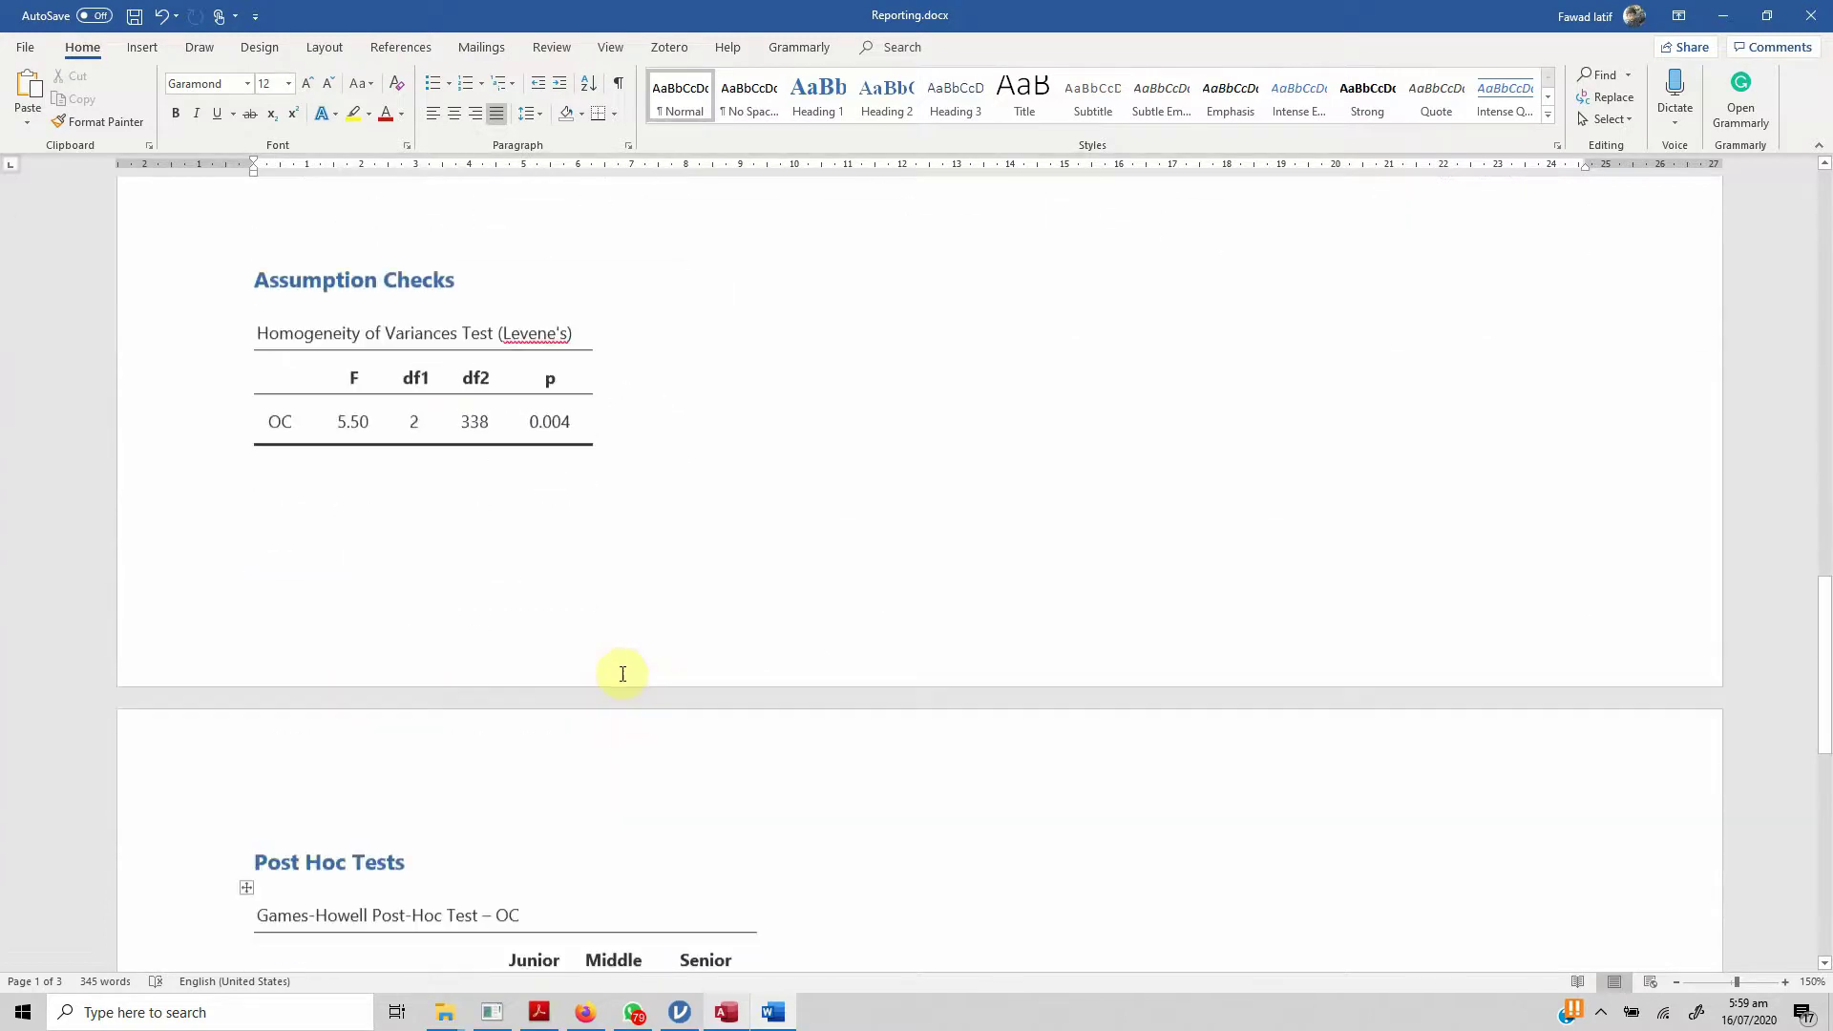
{"action": "scroll", "coordinate": [711, 534], "scroll_direction": "up", "scroll_amount": 20}
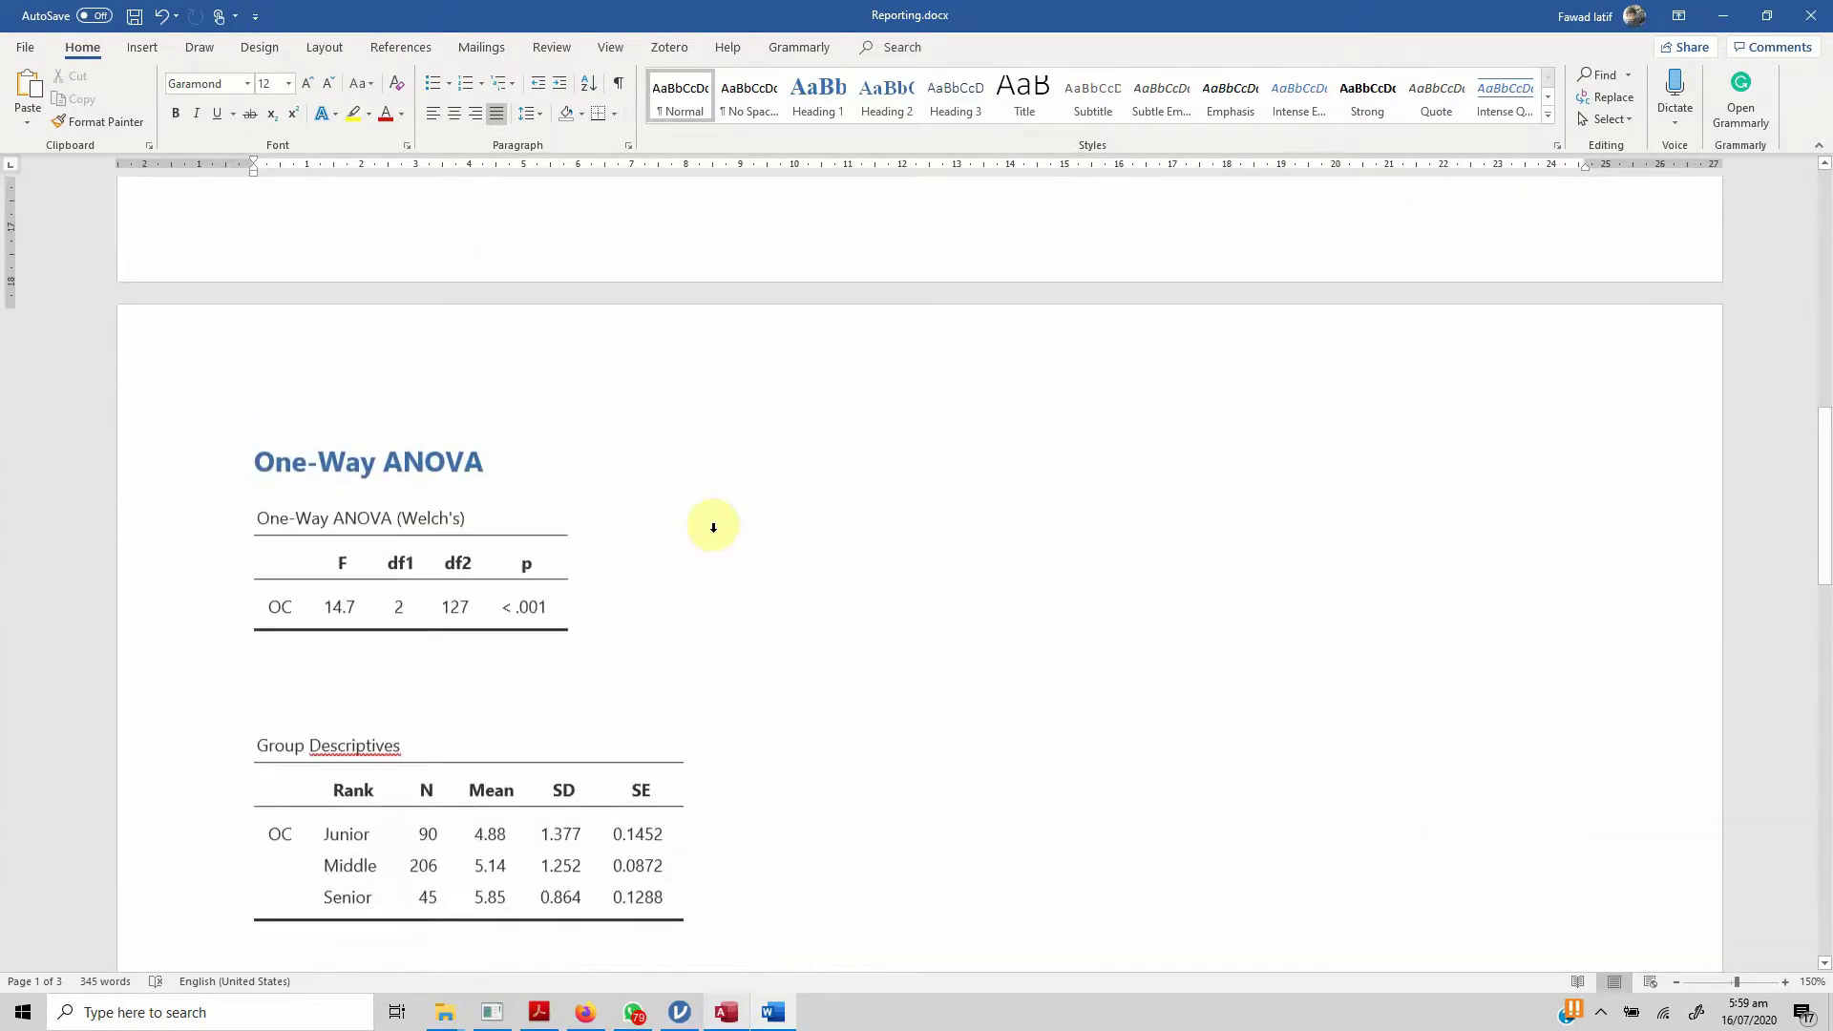
- Clear the 95% Confidence Interval header and limits from Table 1's Group Differences, keeping the columns
{"action": "left_click", "coordinate": [624, 672]}
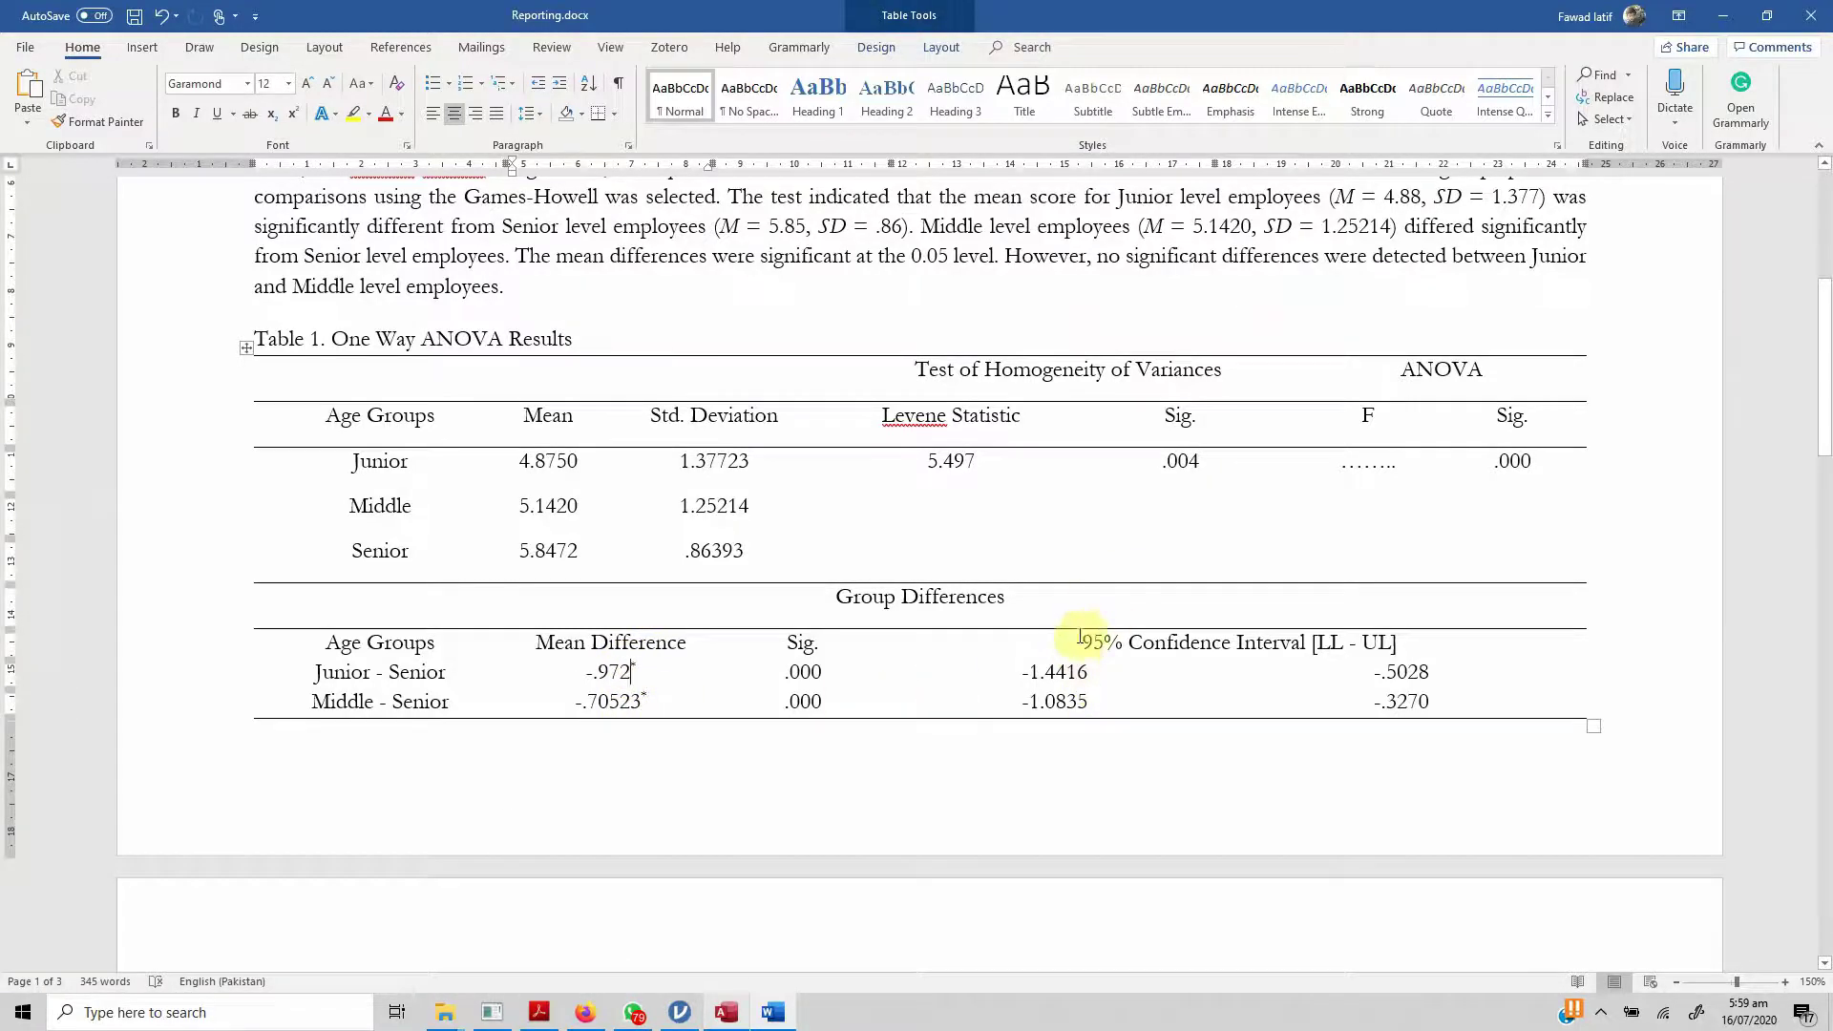
{"action": "left_click_drag", "start_coordinate": [1080, 636], "coordinate": [1269, 708]}
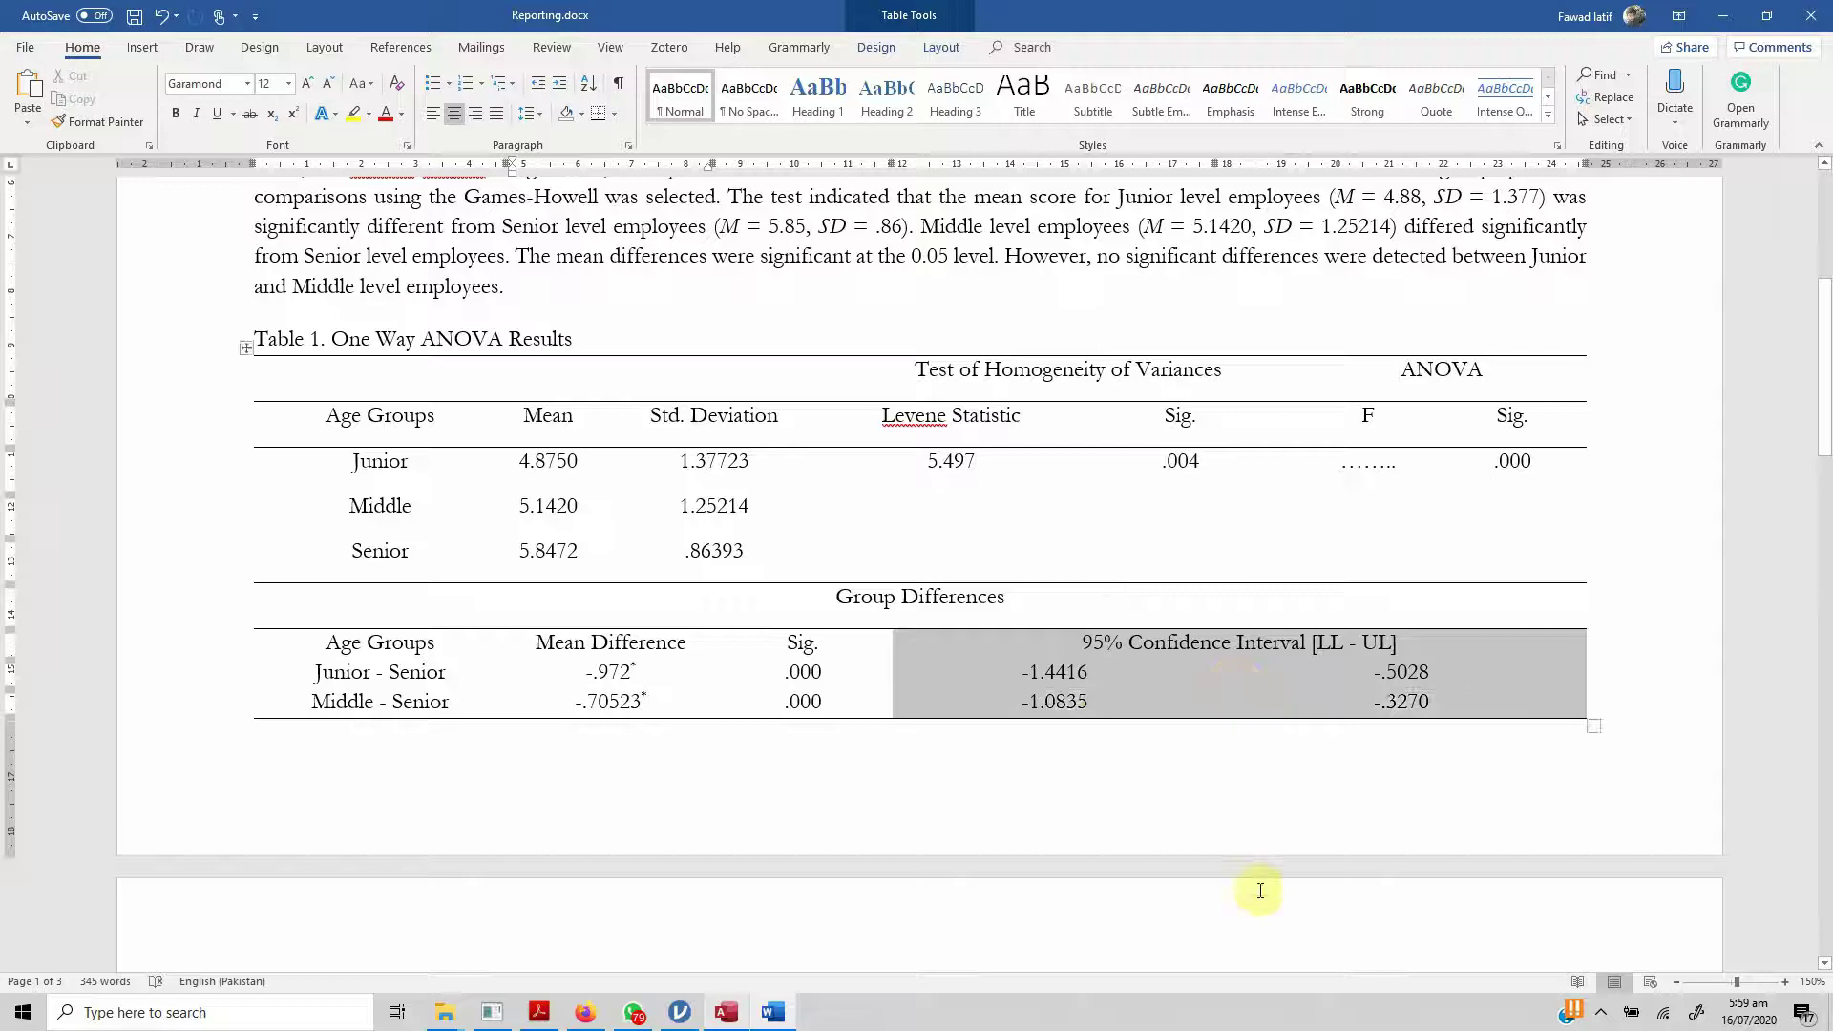
{"action": "key", "text": "BackSpace"}
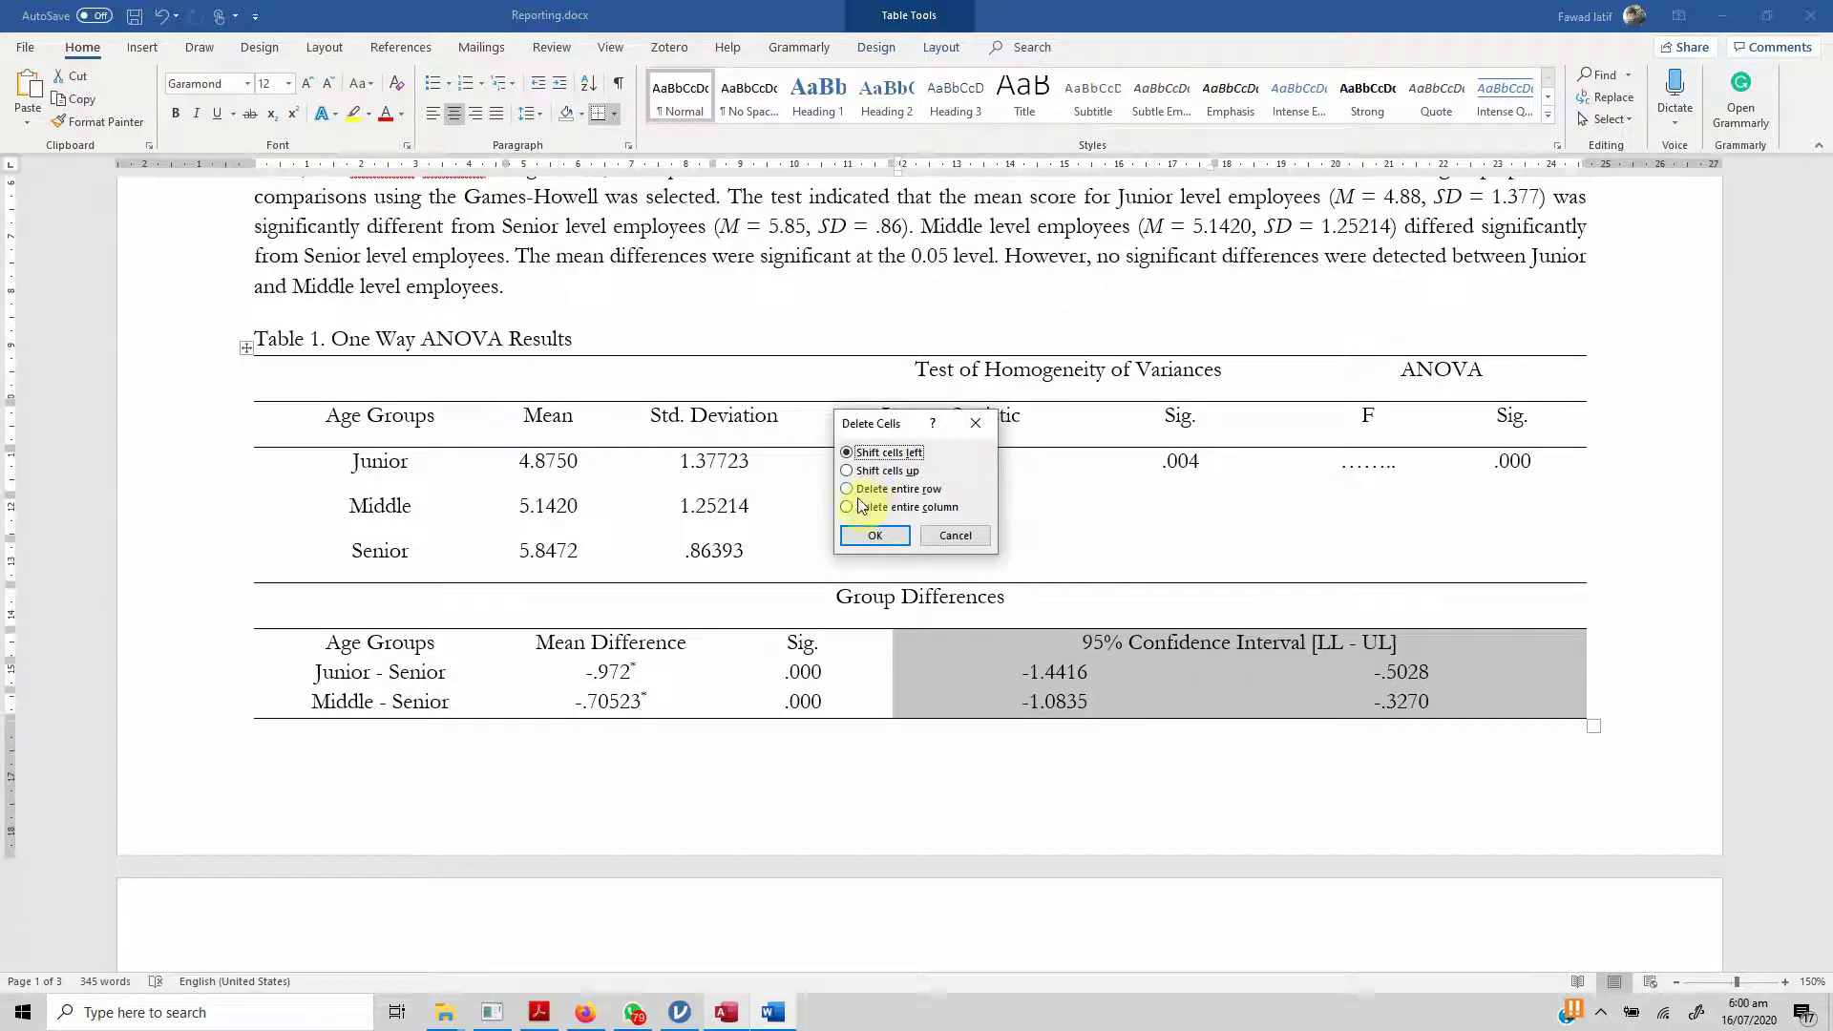
{"action": "left_click", "coordinate": [849, 505]}
{"action": "left_click", "coordinate": [873, 536]}
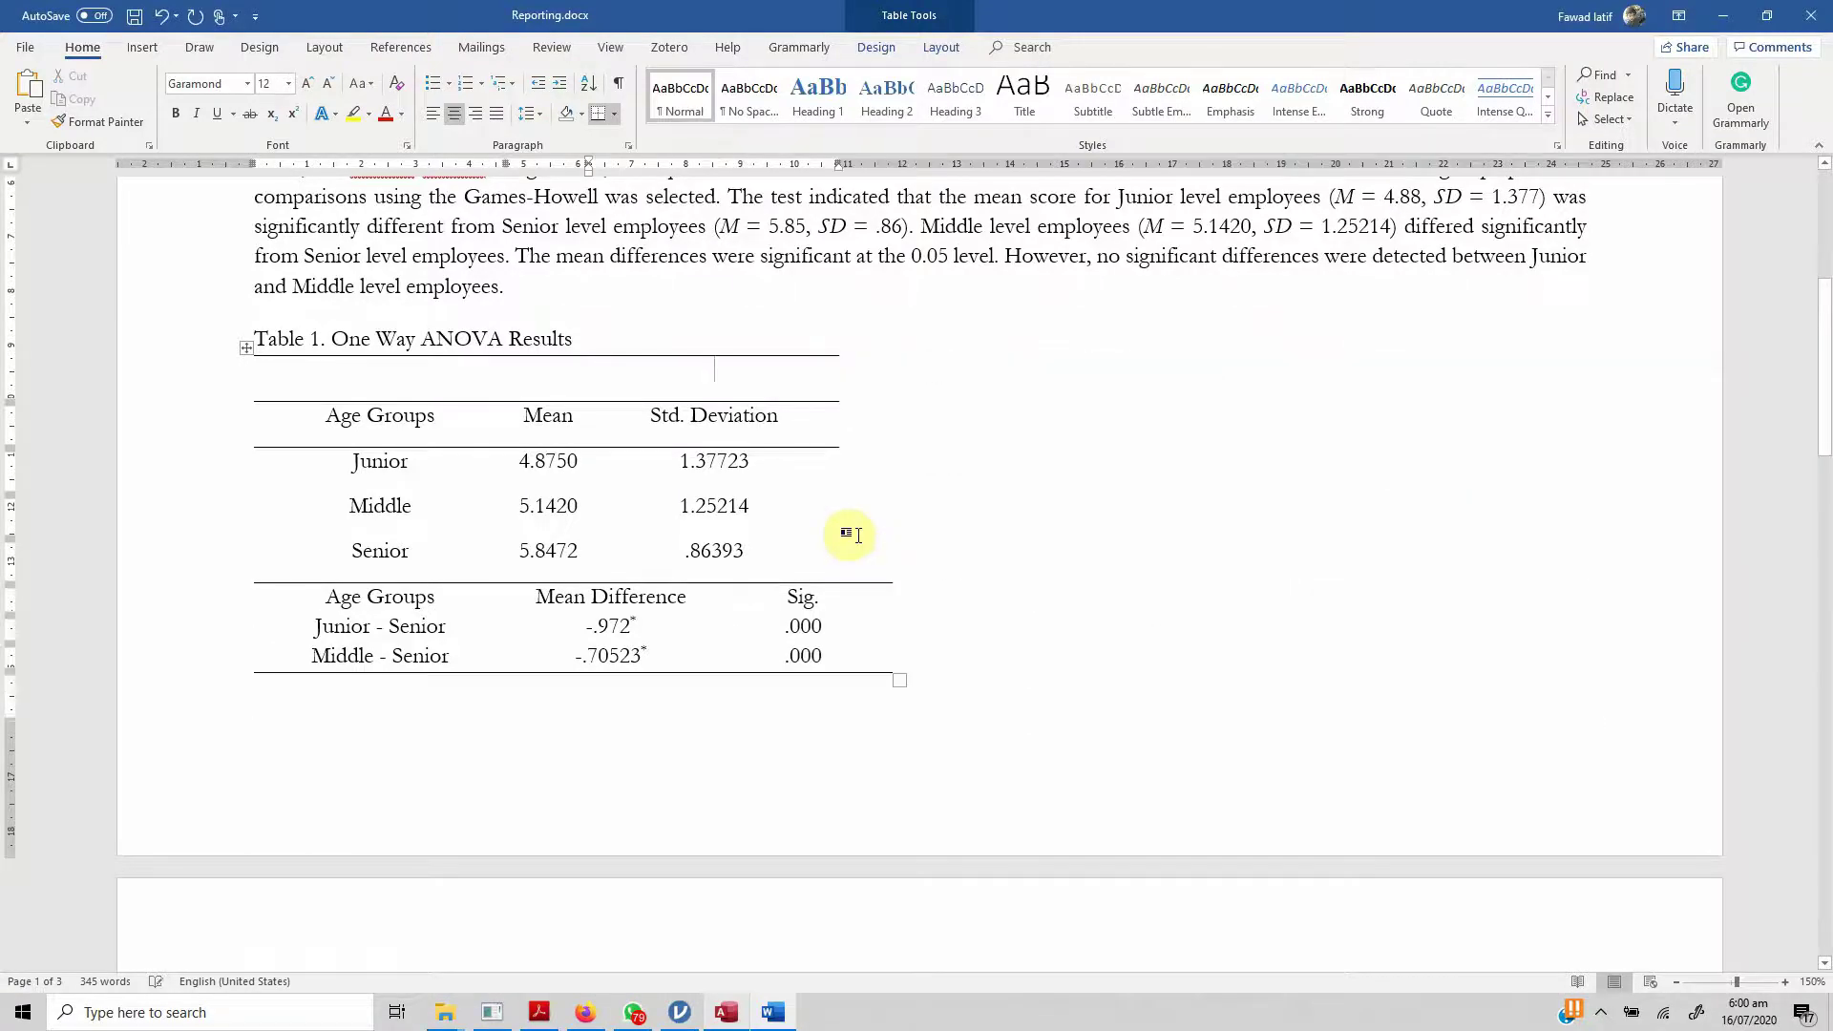
{"action": "key", "text": "ctrl+z"}
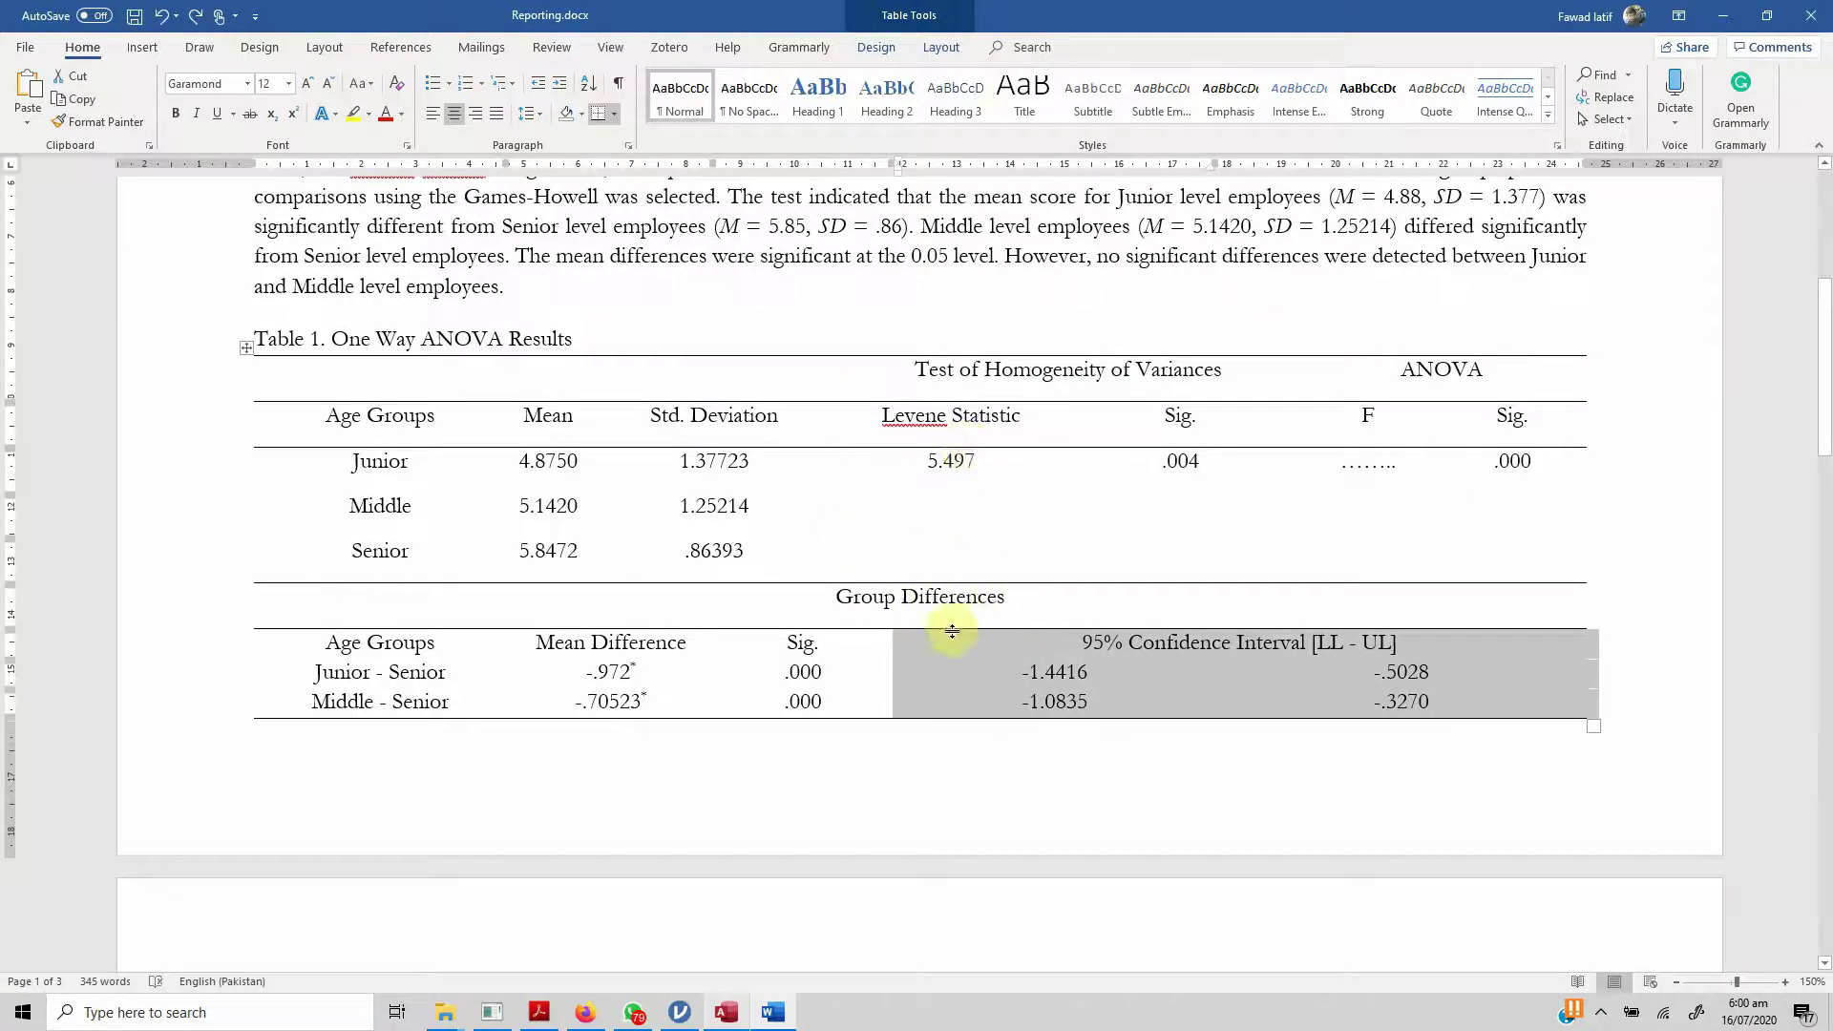
{"action": "key", "text": "Delete"}
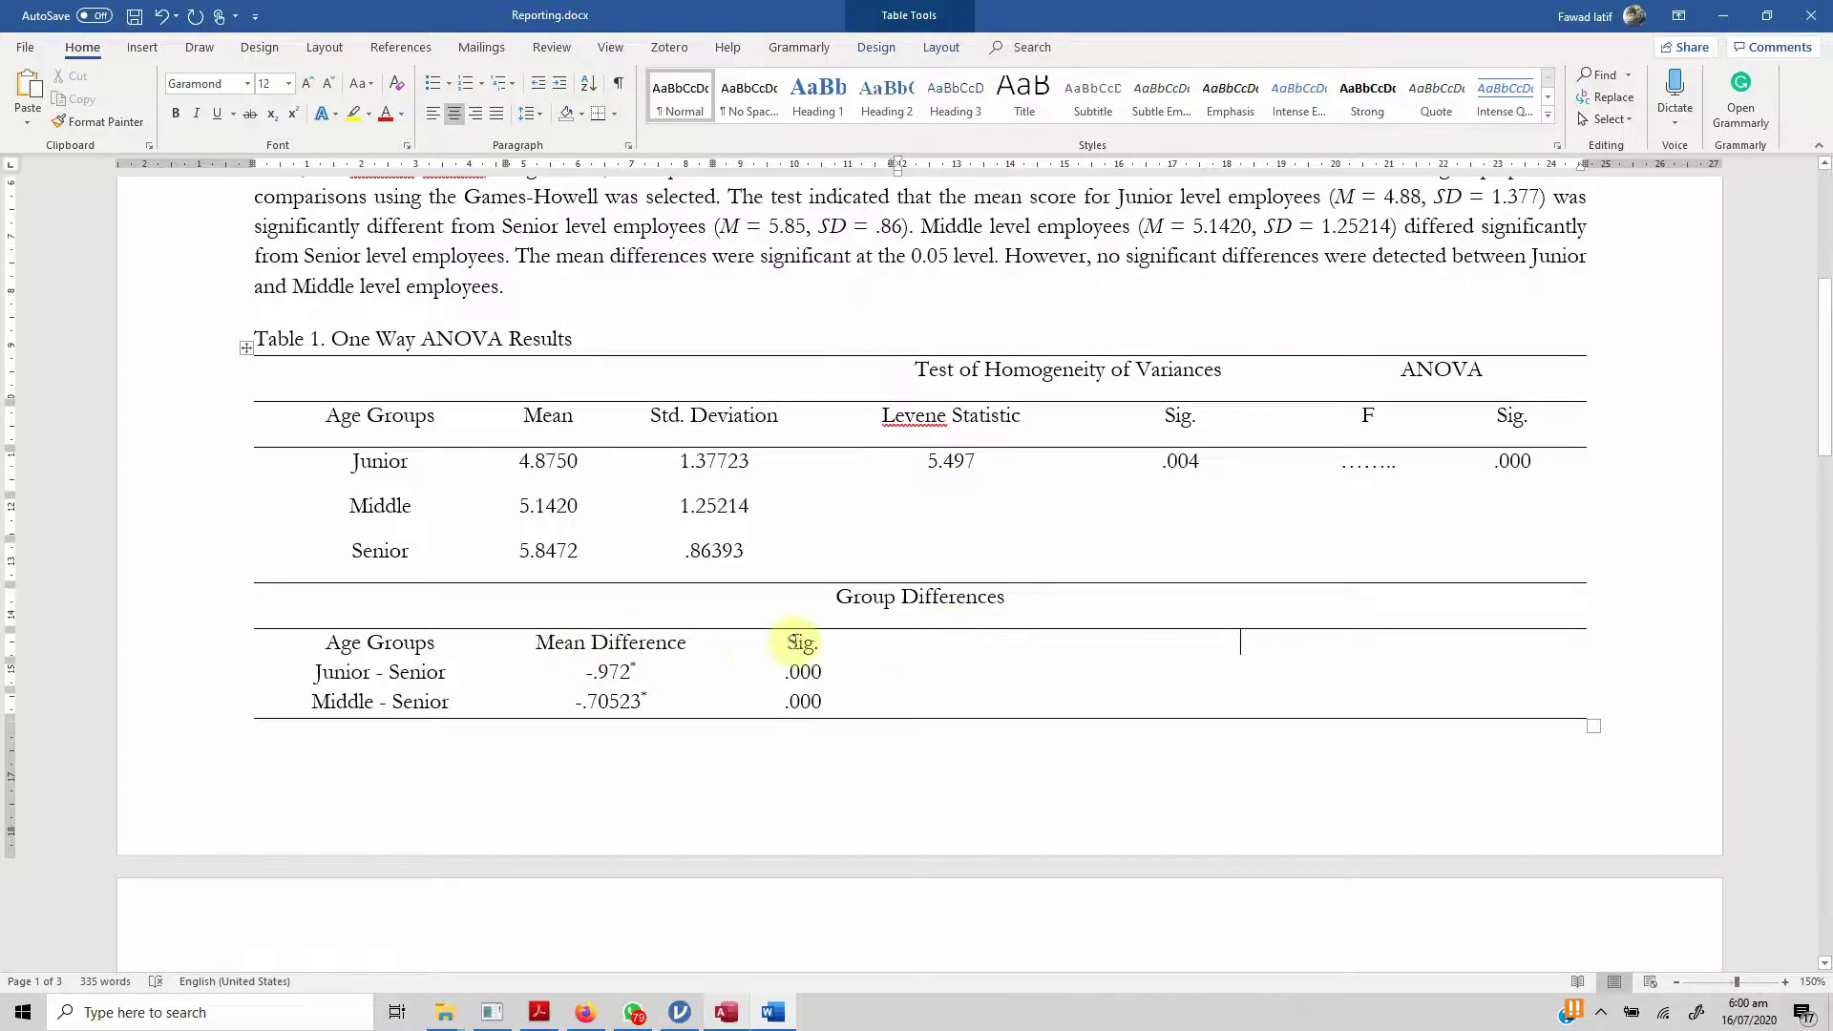
{"action": "scroll", "coordinate": [768, 631], "scroll_direction": "down", "scroll_amount": 1}
{"action": "scroll", "coordinate": [769, 629], "scroll_direction": "down", "scroll_amount": 20}
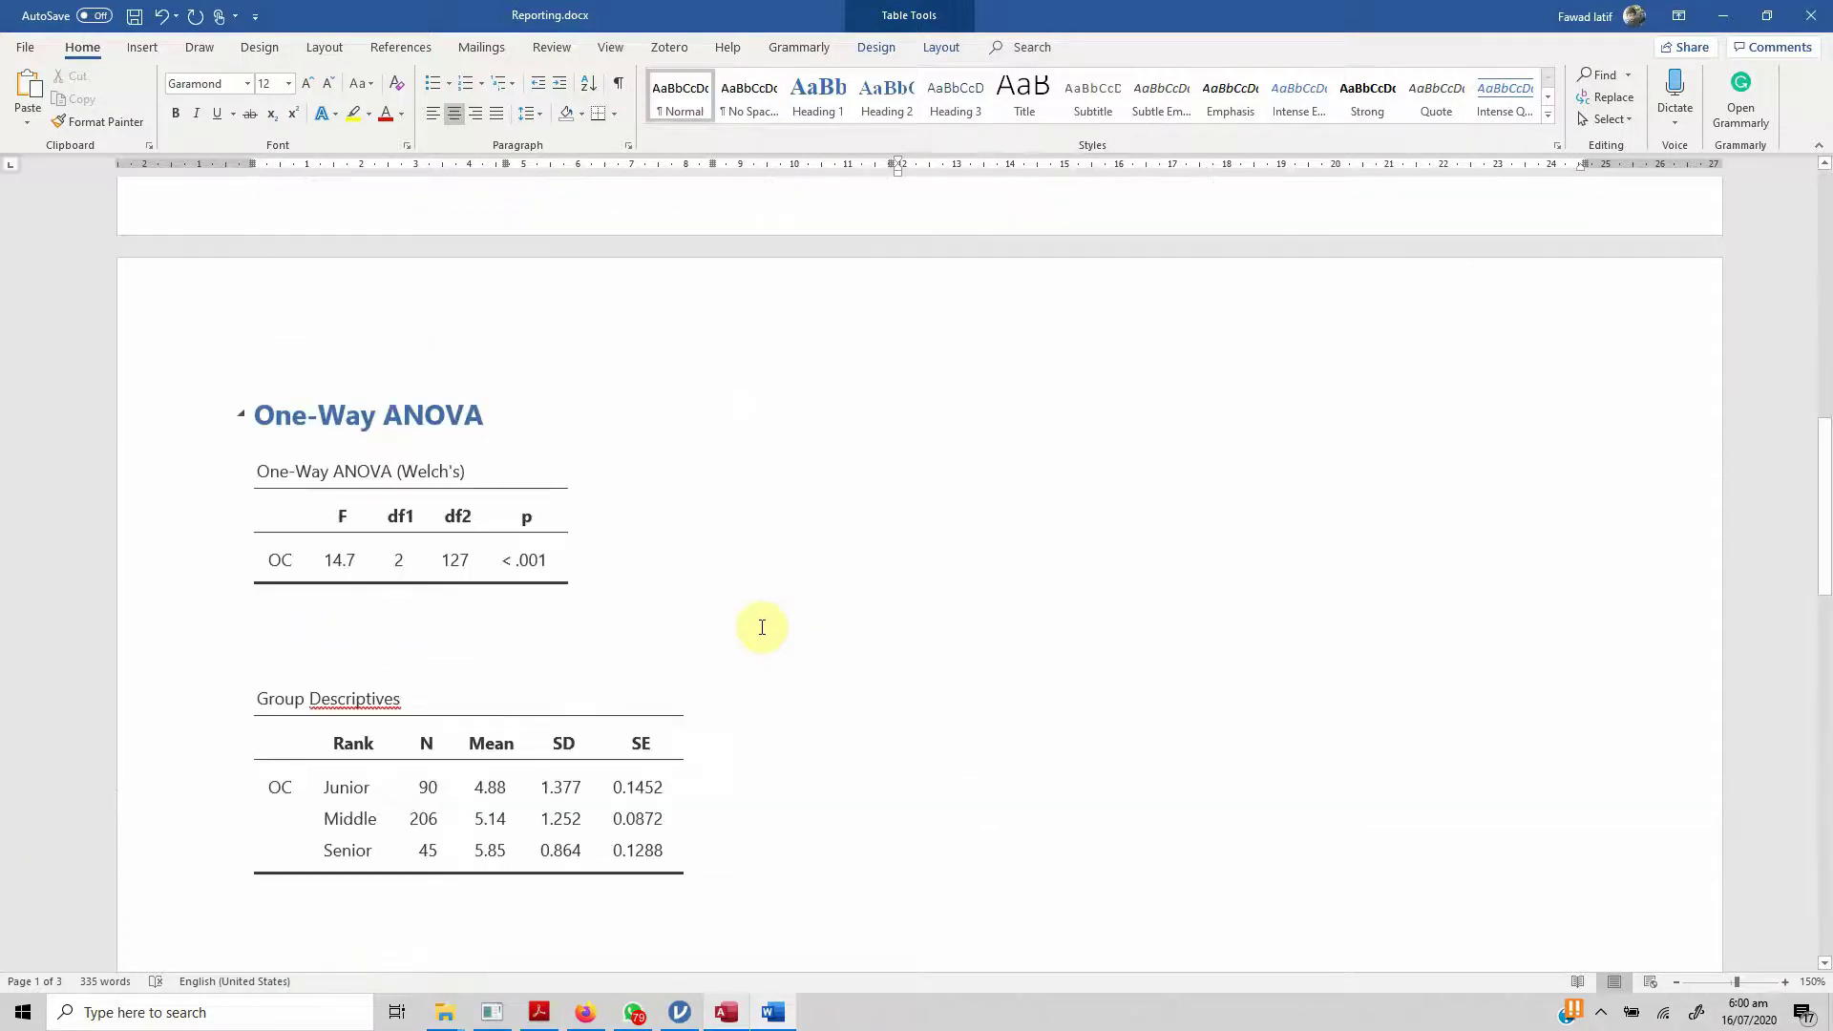
{"action": "scroll", "coordinate": [759, 627], "scroll_direction": "up", "scroll_amount": 1}
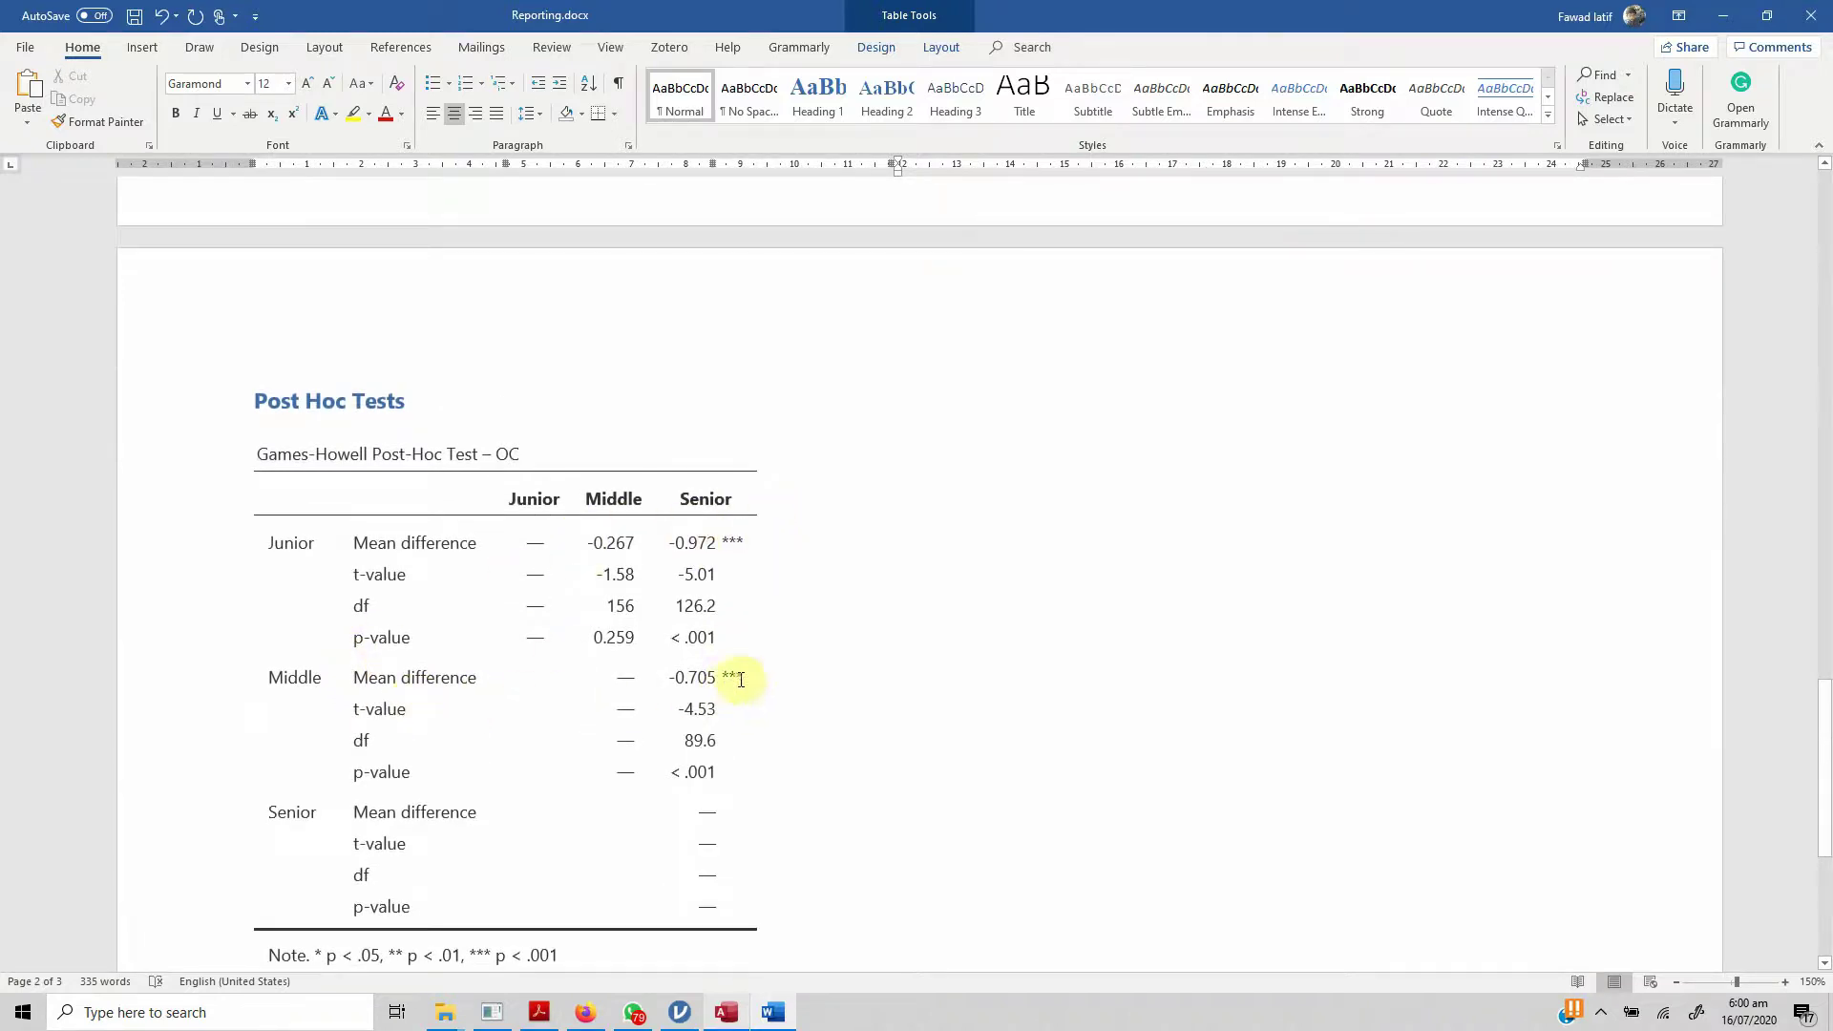
{"action": "scroll", "coordinate": [851, 598], "scroll_direction": "up", "scroll_amount": 20}
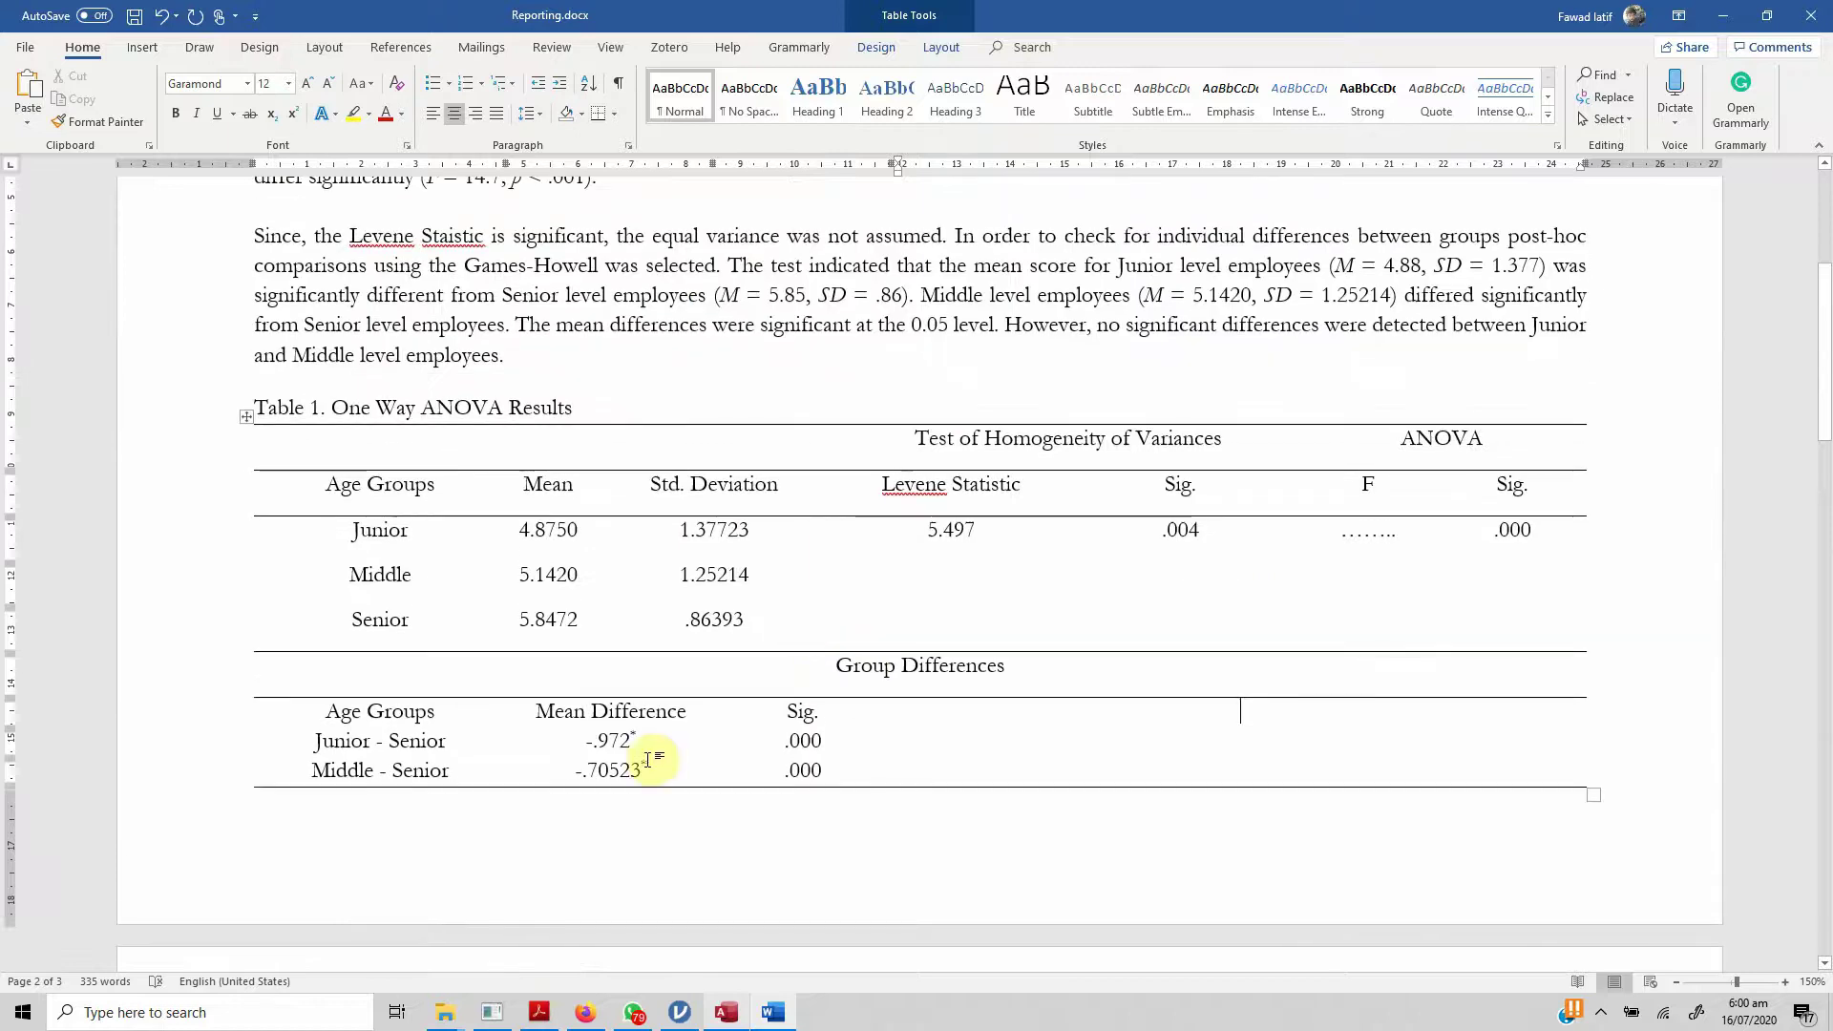
- Trim -.70523 to -.705, and the Middle group's M and SD to 5.14 and 1.25
{"action": "left_click", "coordinate": [622, 771]}
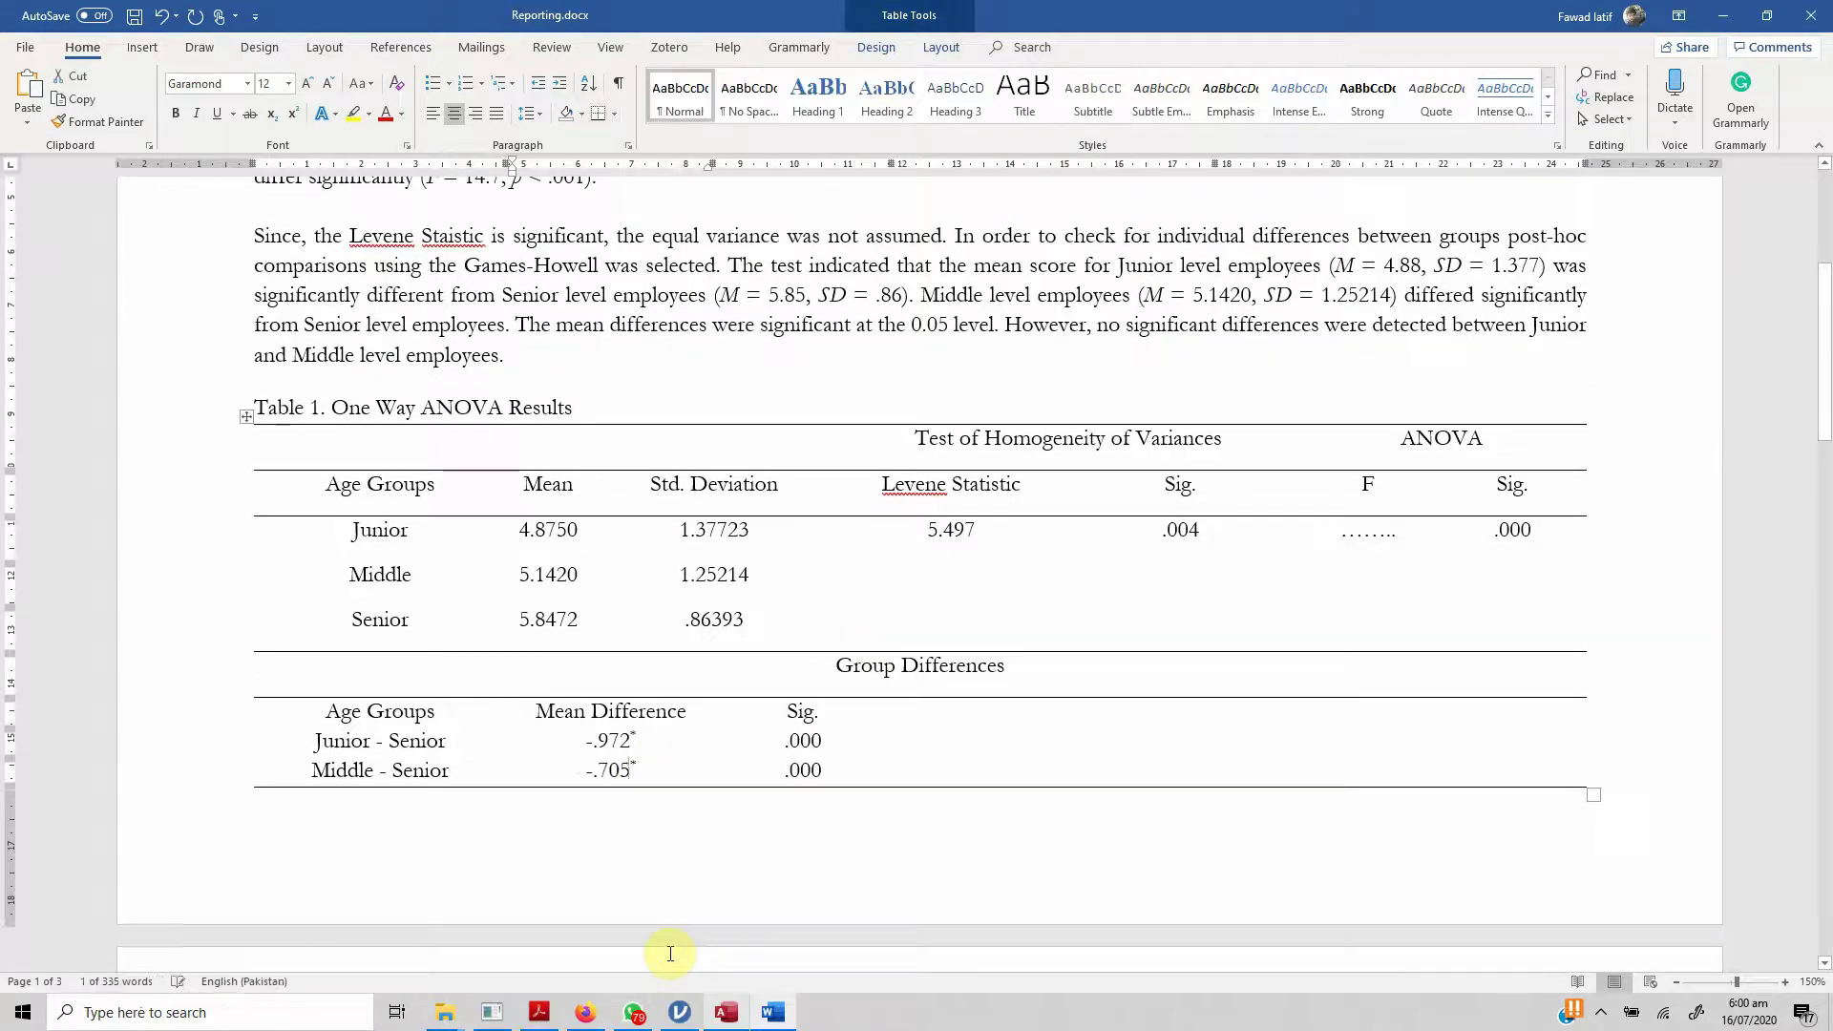
{"action": "scroll", "coordinate": [810, 778], "scroll_direction": "down", "scroll_amount": 8}
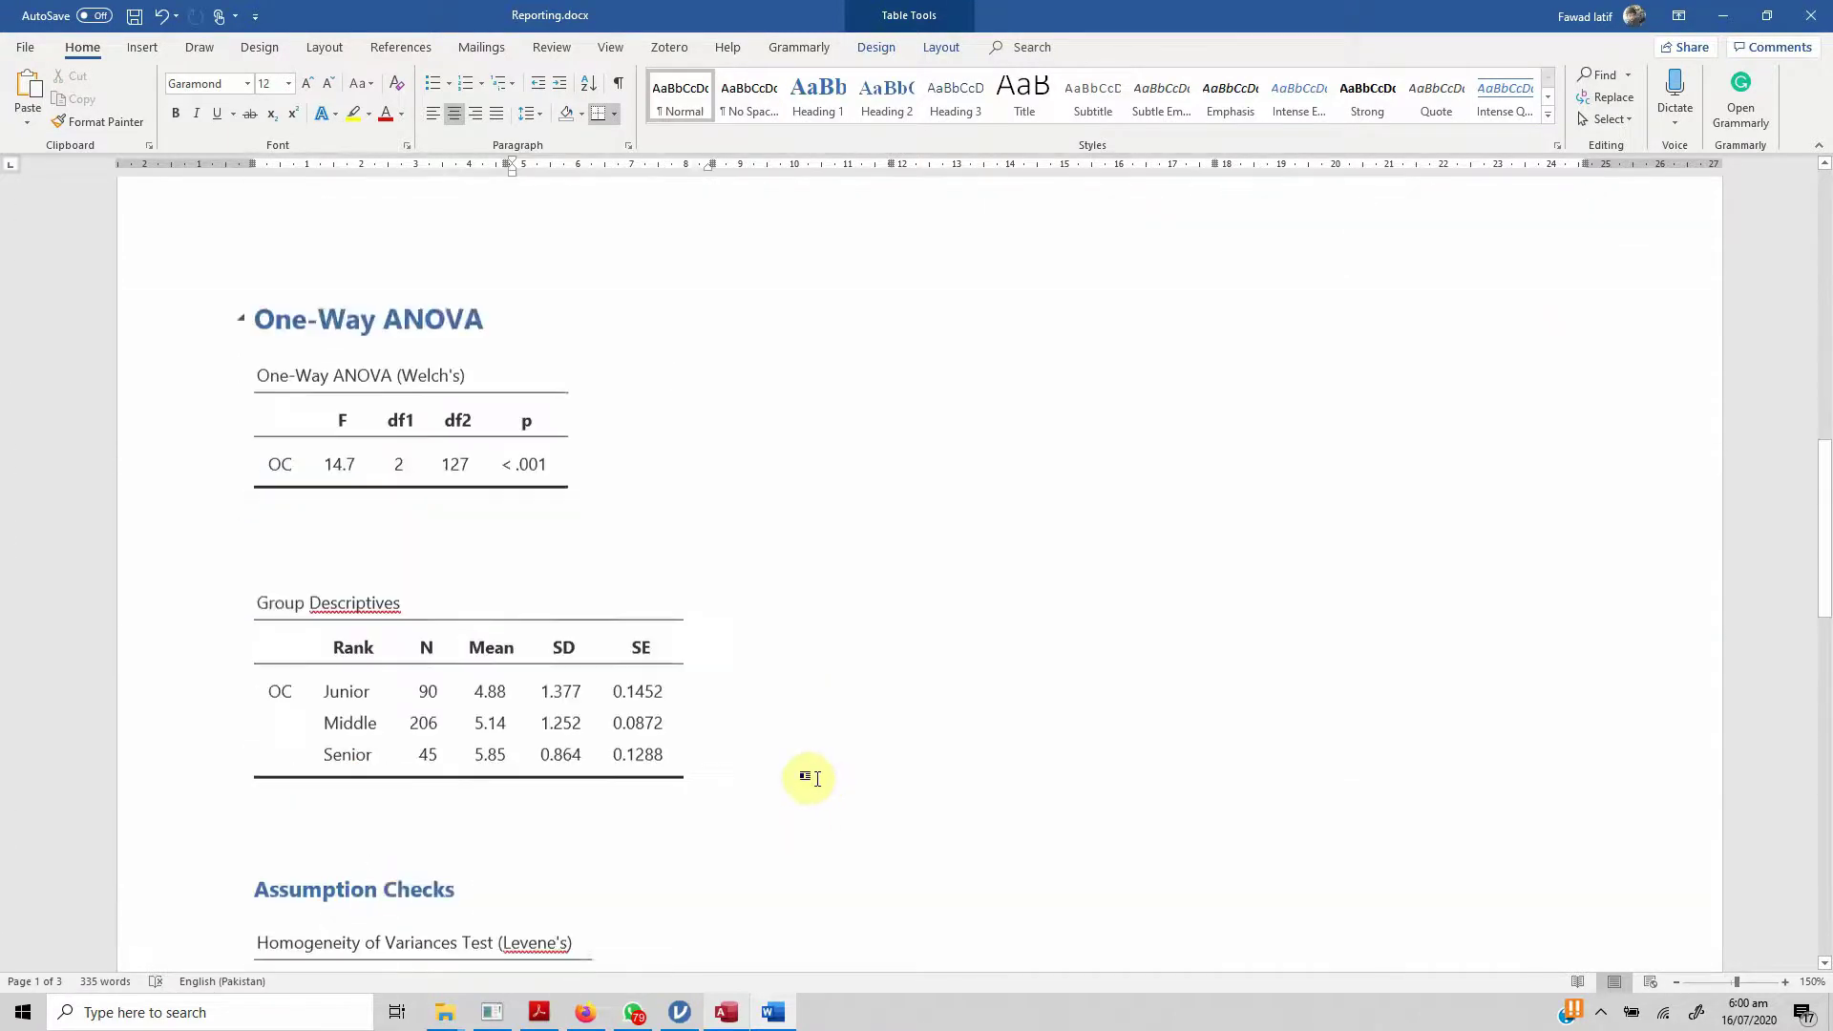
{"action": "scroll", "coordinate": [810, 778], "scroll_direction": "down", "scroll_amount": 10}
{"action": "scroll", "coordinate": [820, 779], "scroll_direction": "up", "scroll_amount": 5}
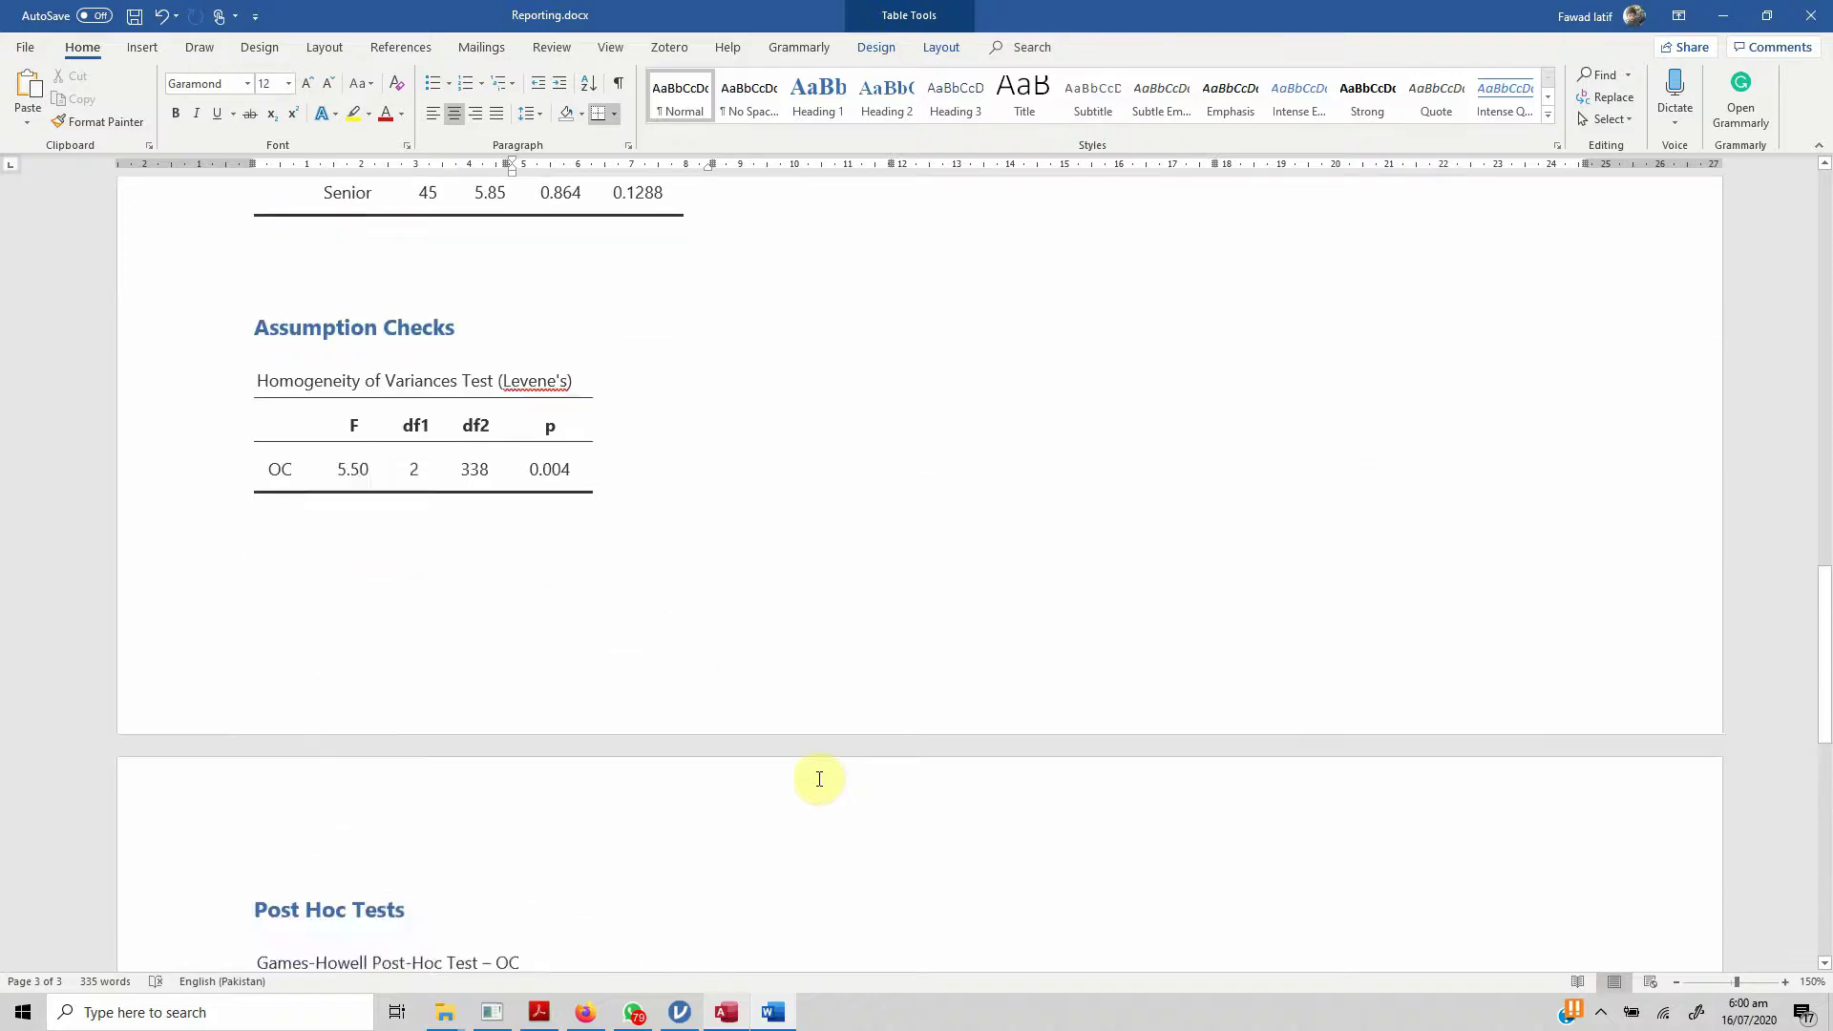
{"action": "scroll", "coordinate": [819, 780], "scroll_direction": "up", "scroll_amount": 15}
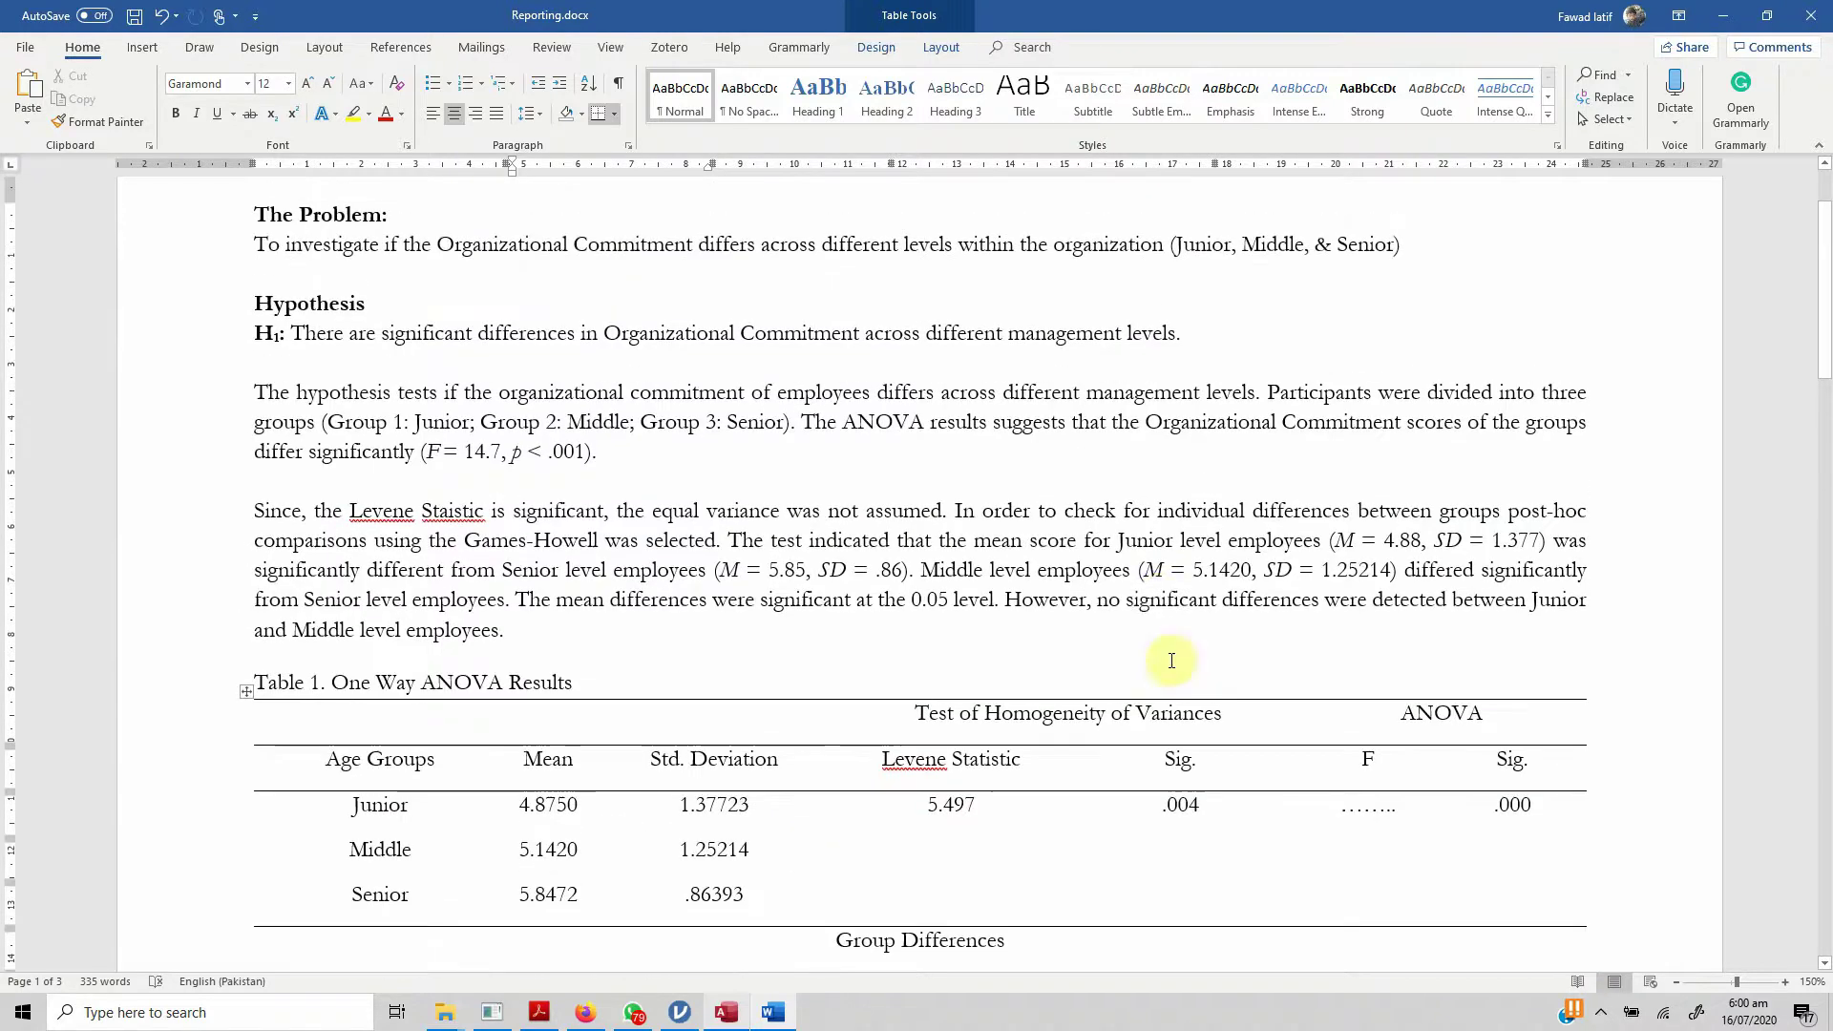
{"action": "left_click", "coordinate": [1228, 570]}
{"action": "scroll", "coordinate": [1219, 591], "scroll_direction": "down", "scroll_amount": 1}
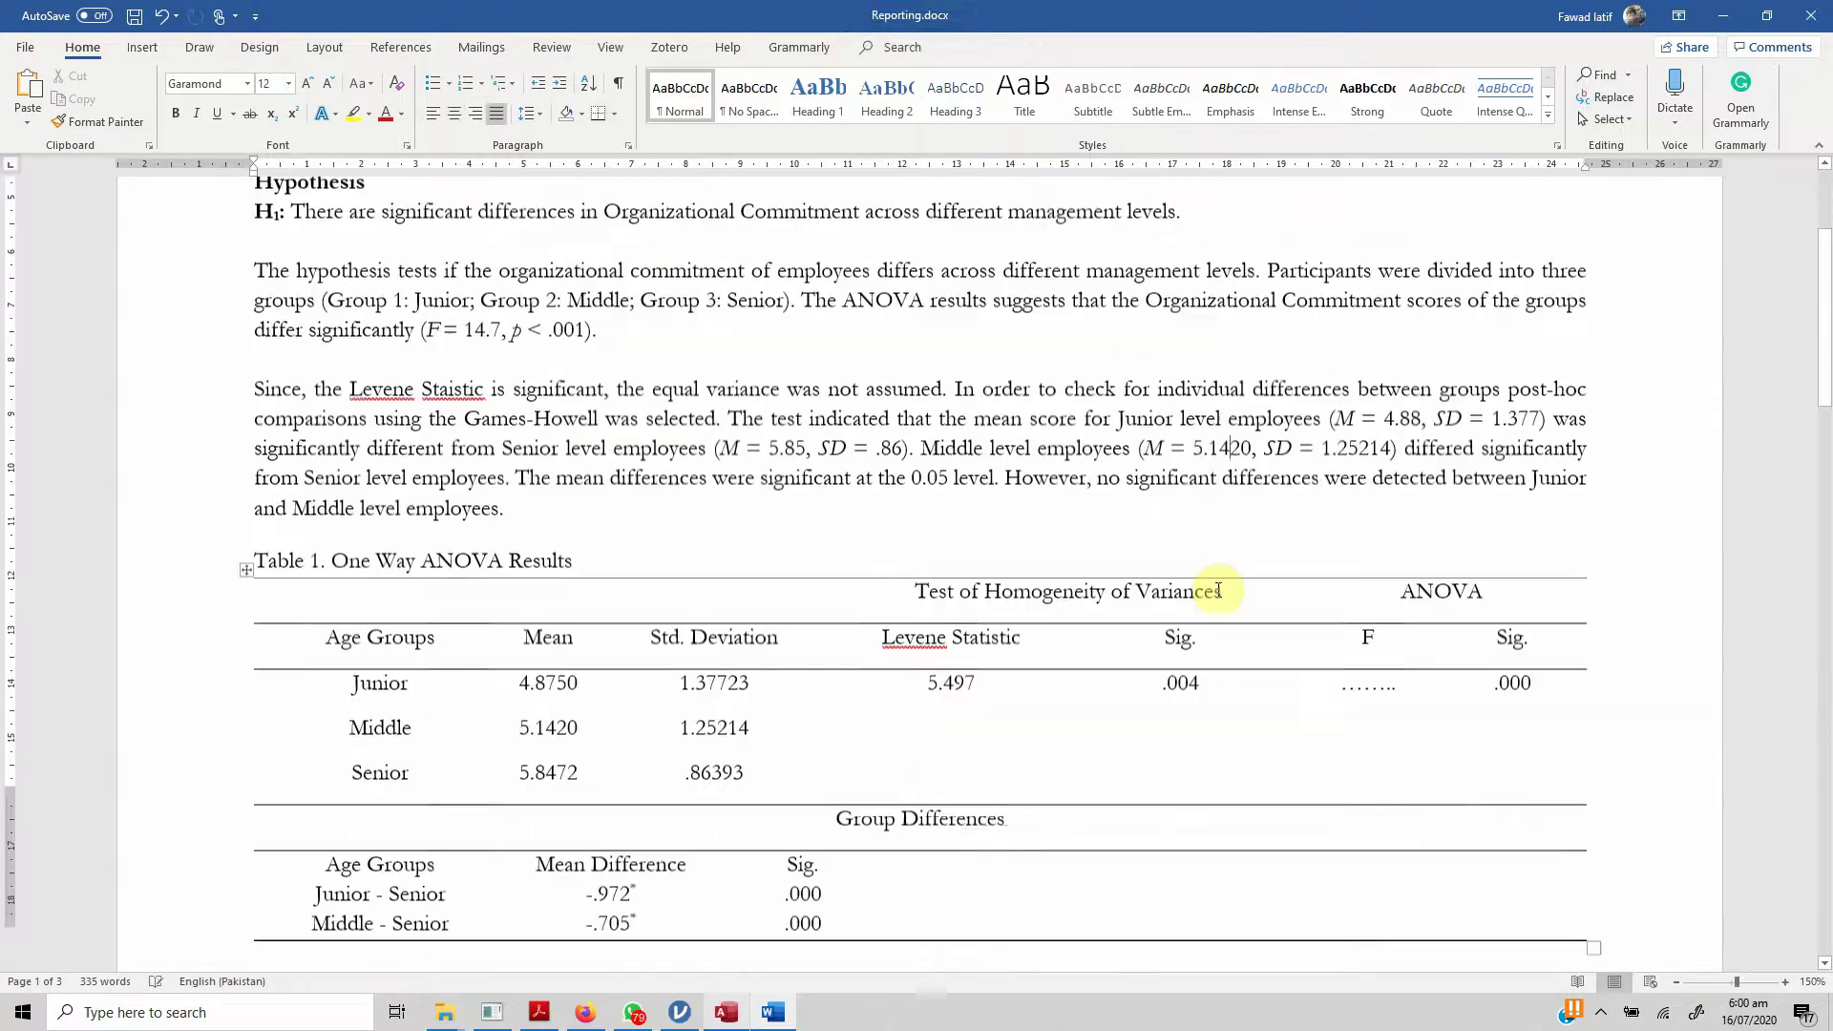
{"action": "scroll", "coordinate": [1218, 591], "scroll_direction": "down", "scroll_amount": 16}
{"action": "scroll", "coordinate": [1216, 589], "scroll_direction": "up", "scroll_amount": 3}
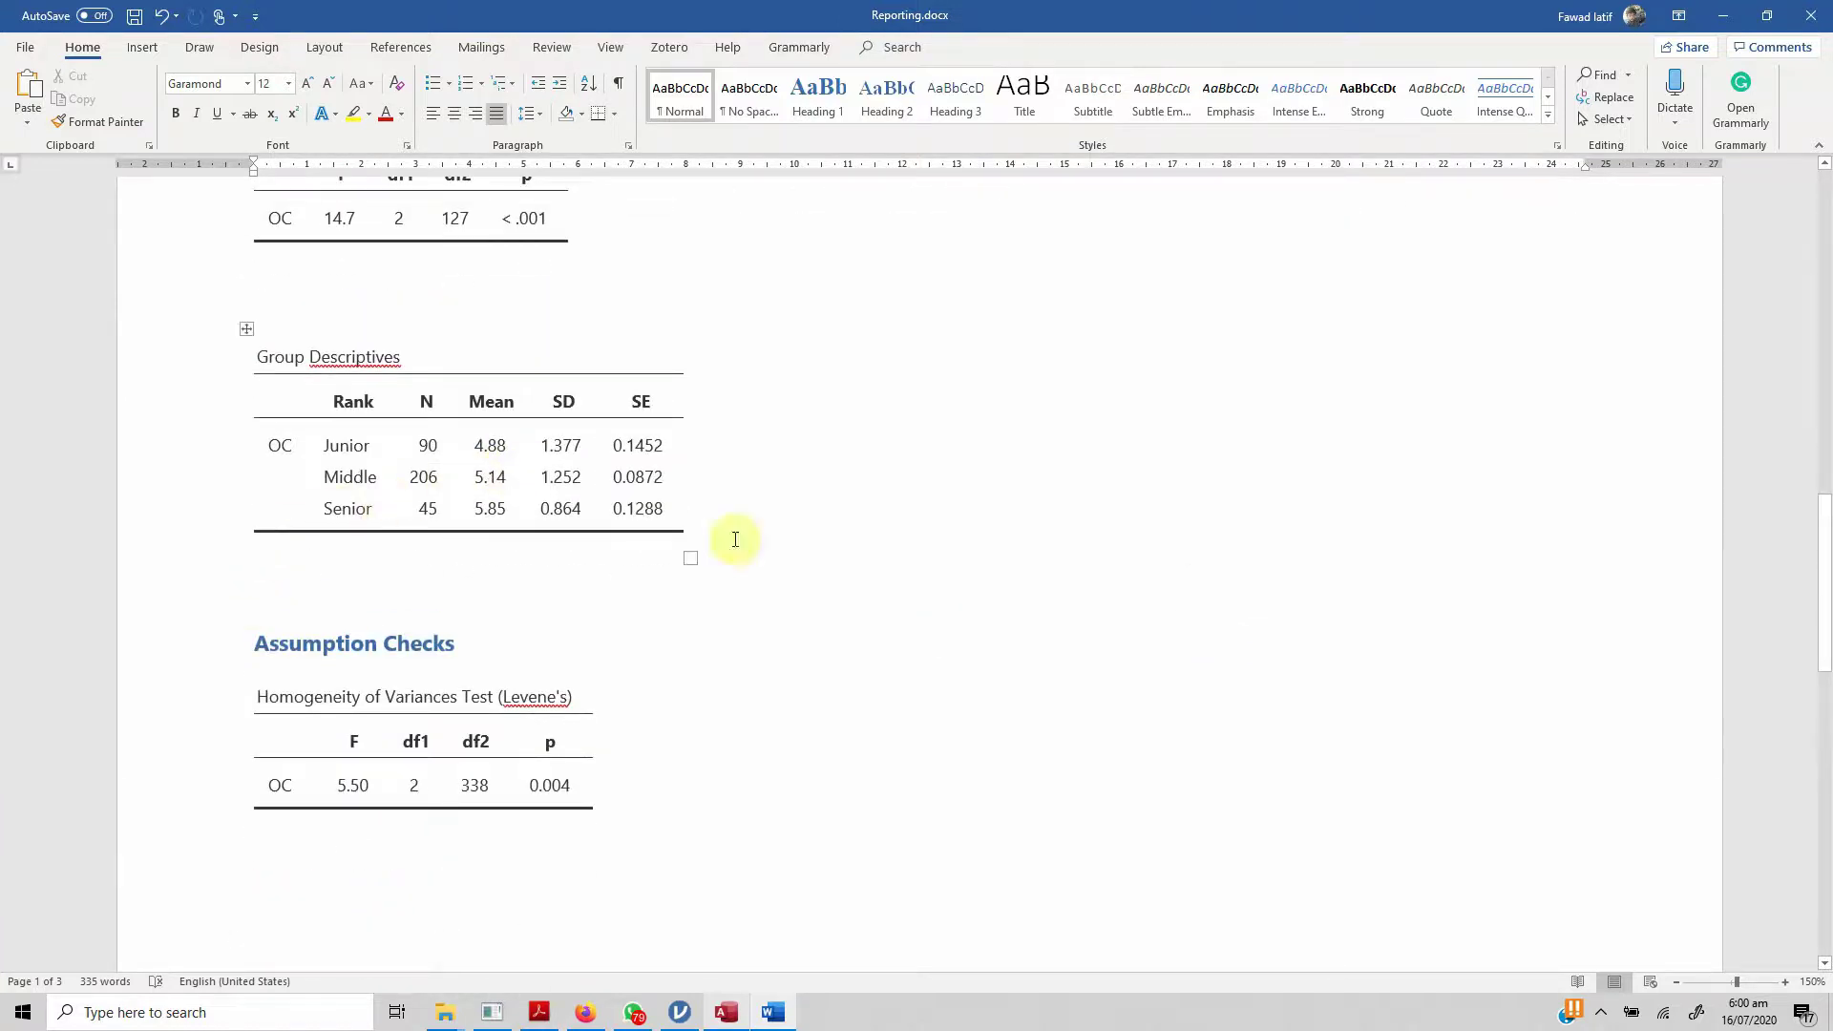
{"action": "scroll", "coordinate": [893, 524], "scroll_direction": "up", "scroll_amount": 15}
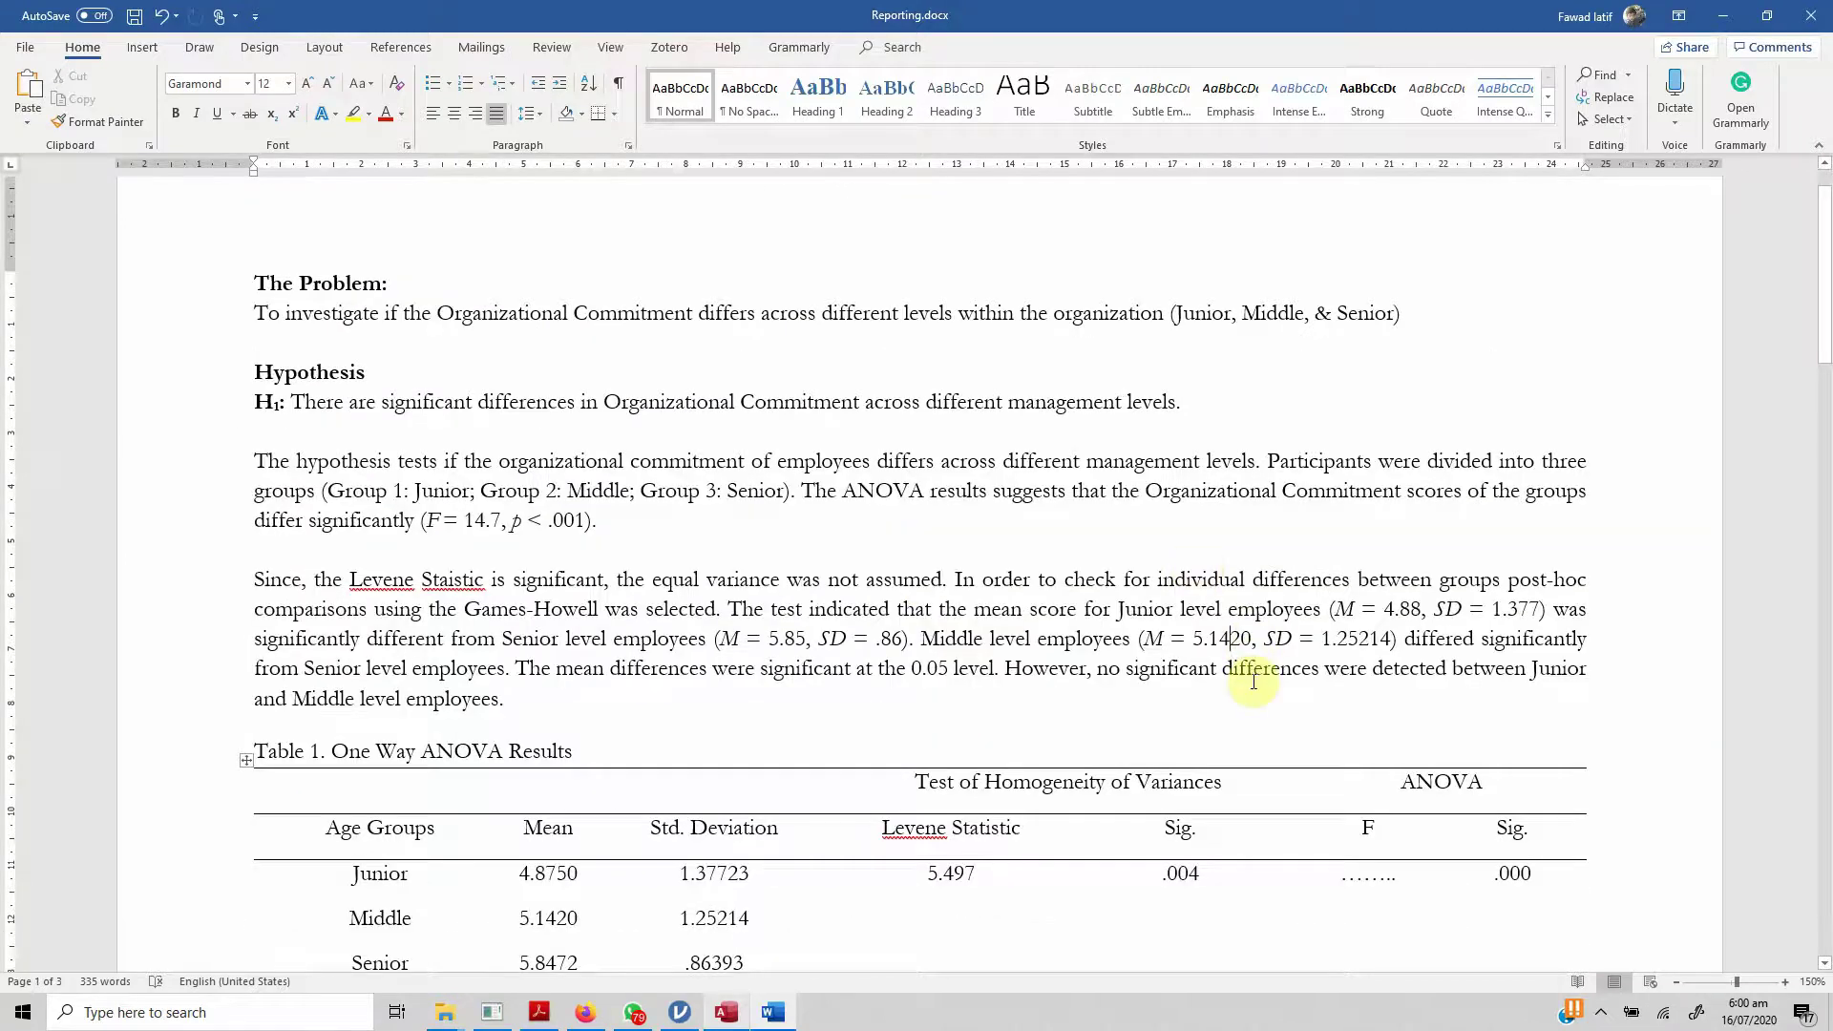
{"action": "key", "text": "Delete"}
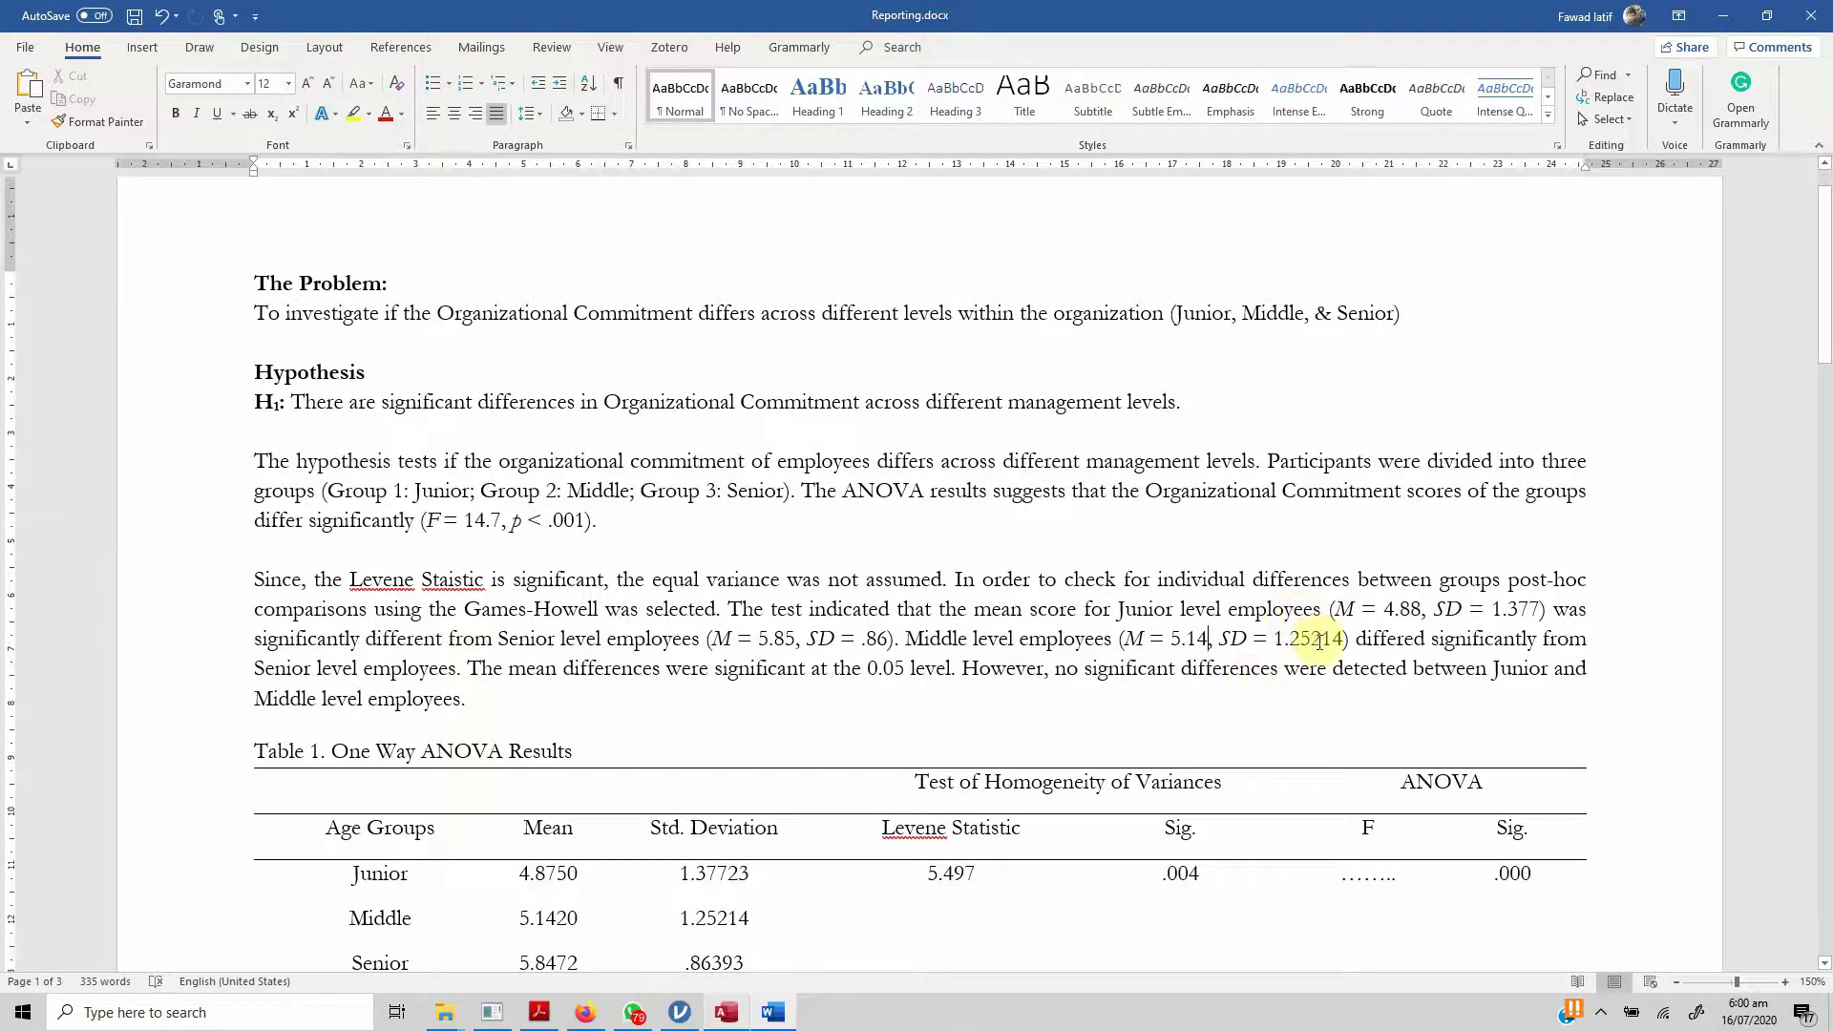
{"action": "key", "text": "Delete"}
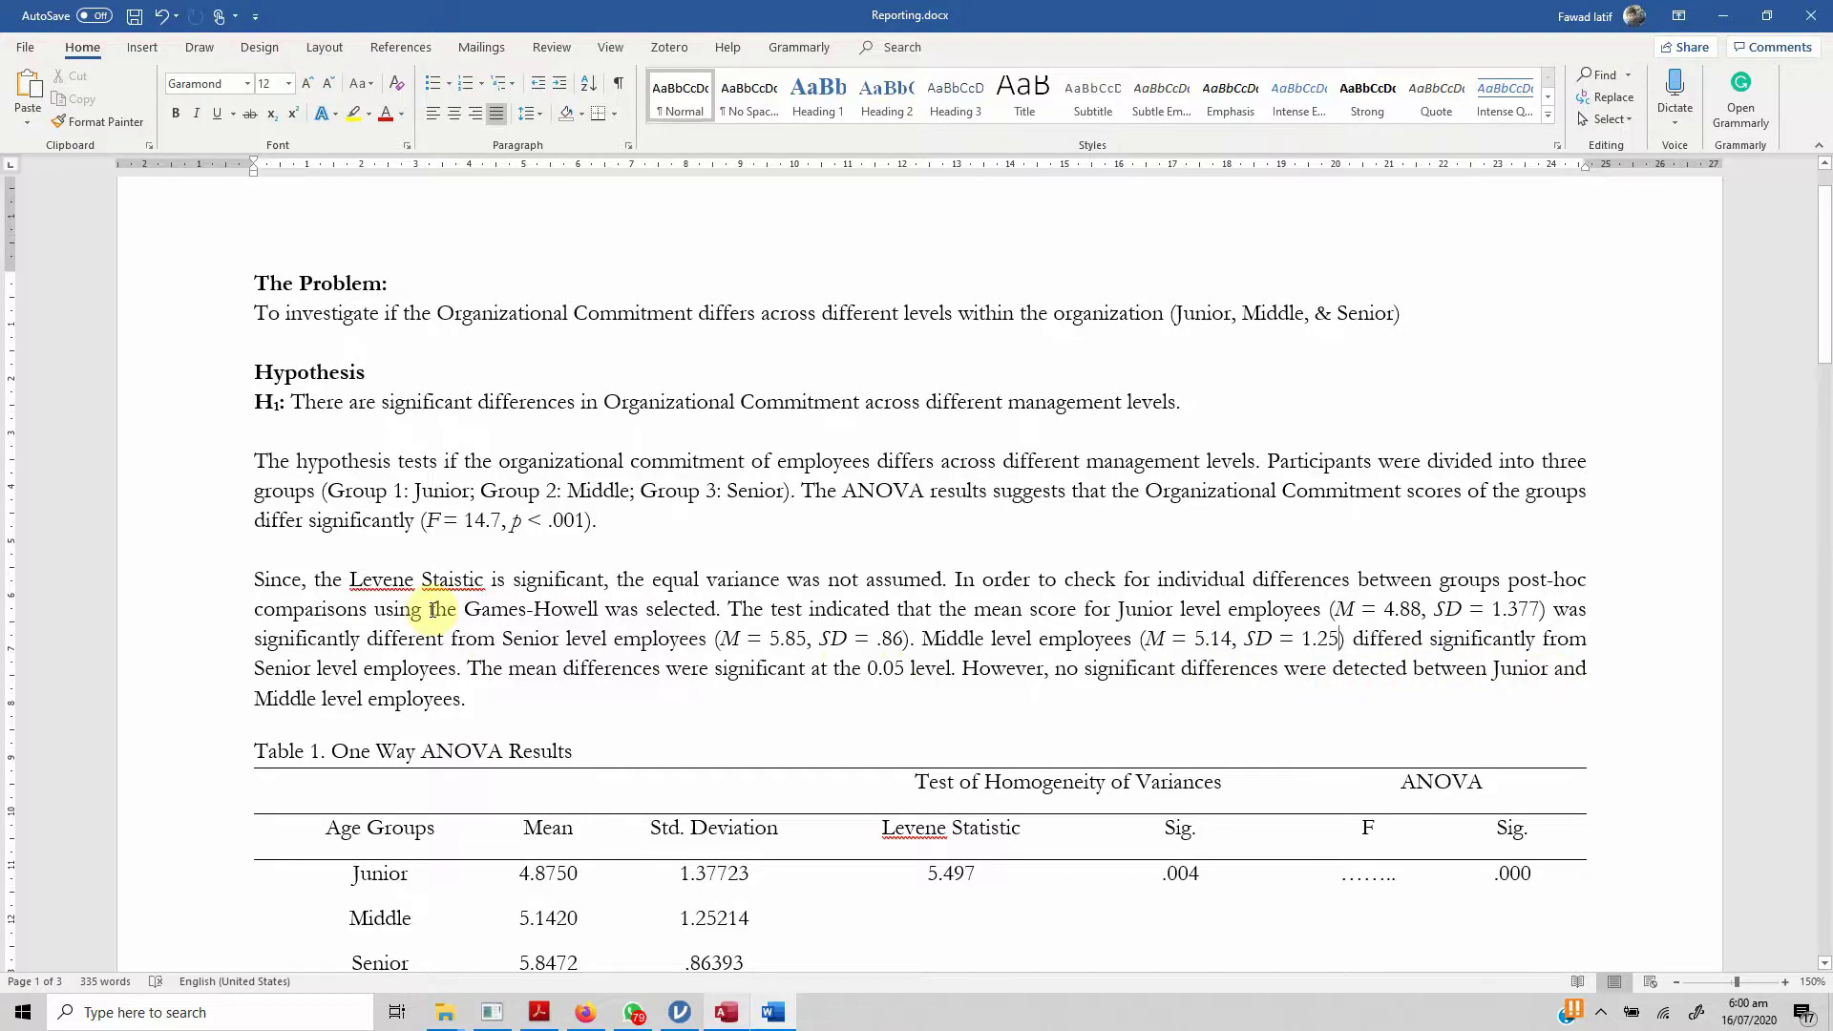
{"action": "scroll", "coordinate": [431, 606], "scroll_direction": "down", "scroll_amount": 20}
- Correct 'Staistic' to 'Statistic' in the Levene Statistic phrase using Word's spelling suggestion
{"action": "scroll", "coordinate": [430, 603], "scroll_direction": "down", "scroll_amount": 7}
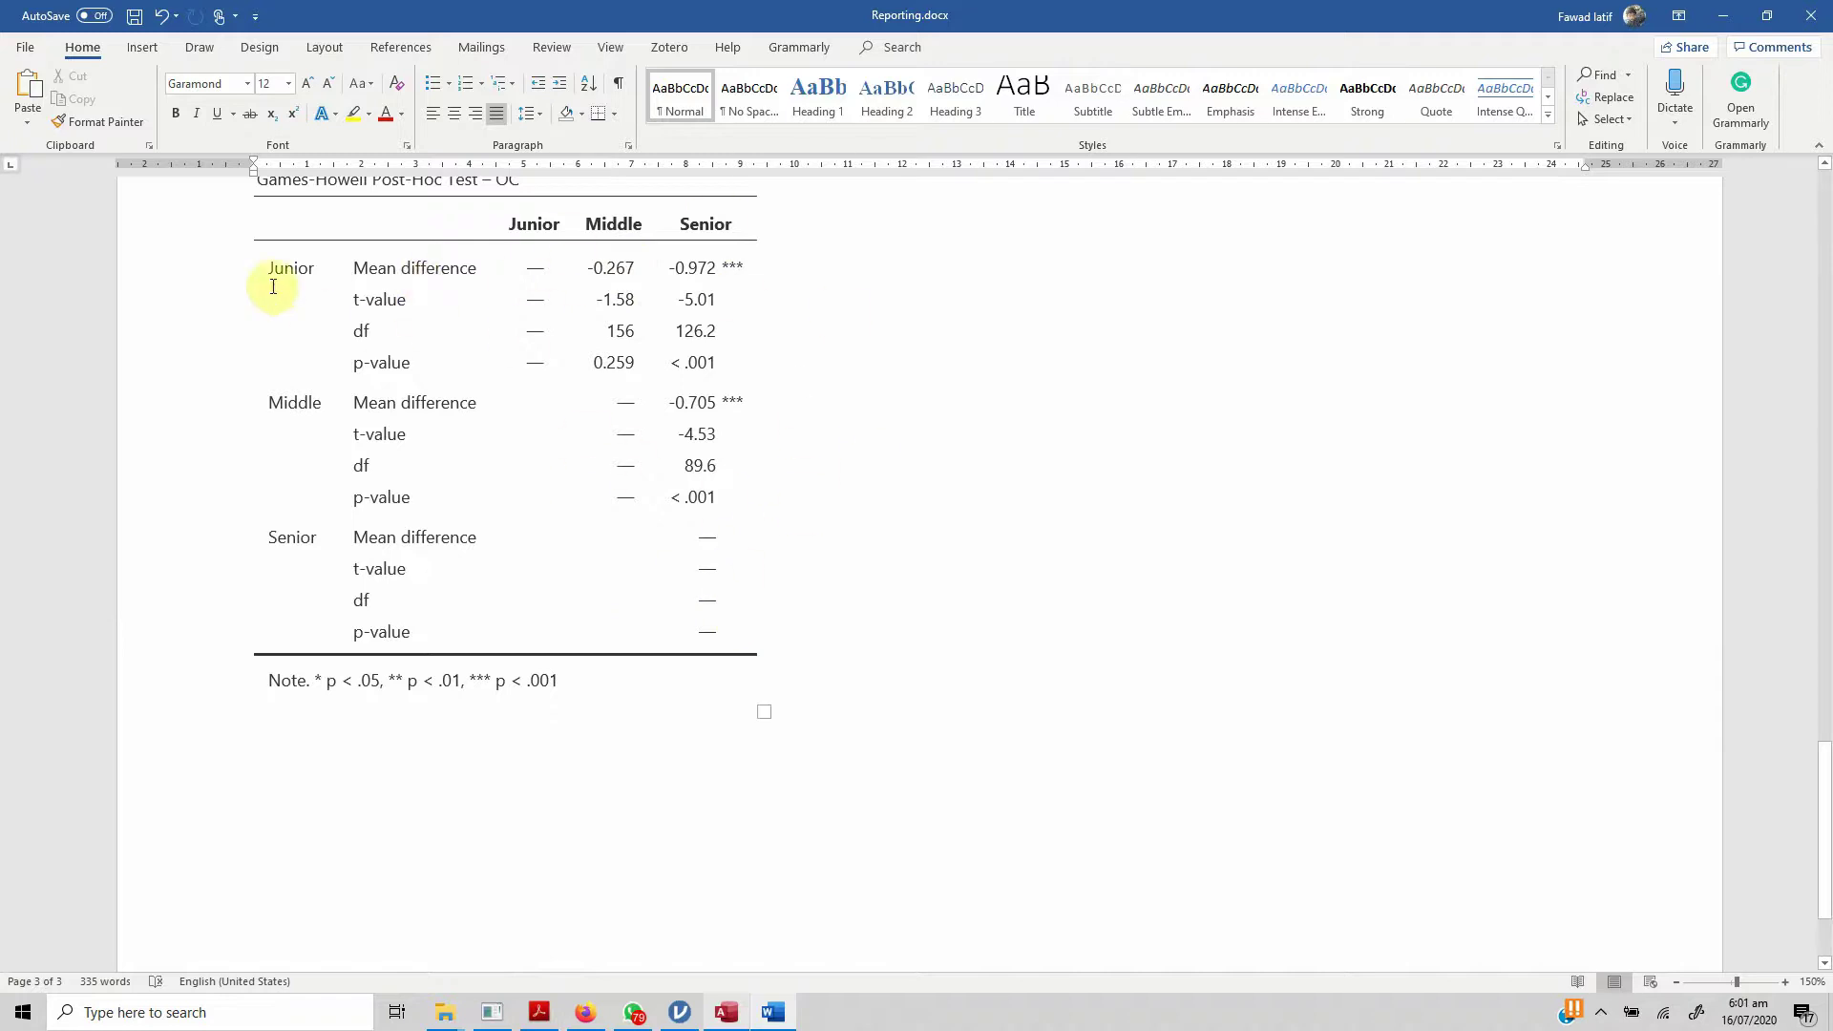
{"action": "scroll", "coordinate": [659, 579], "scroll_direction": "up", "scroll_amount": 8}
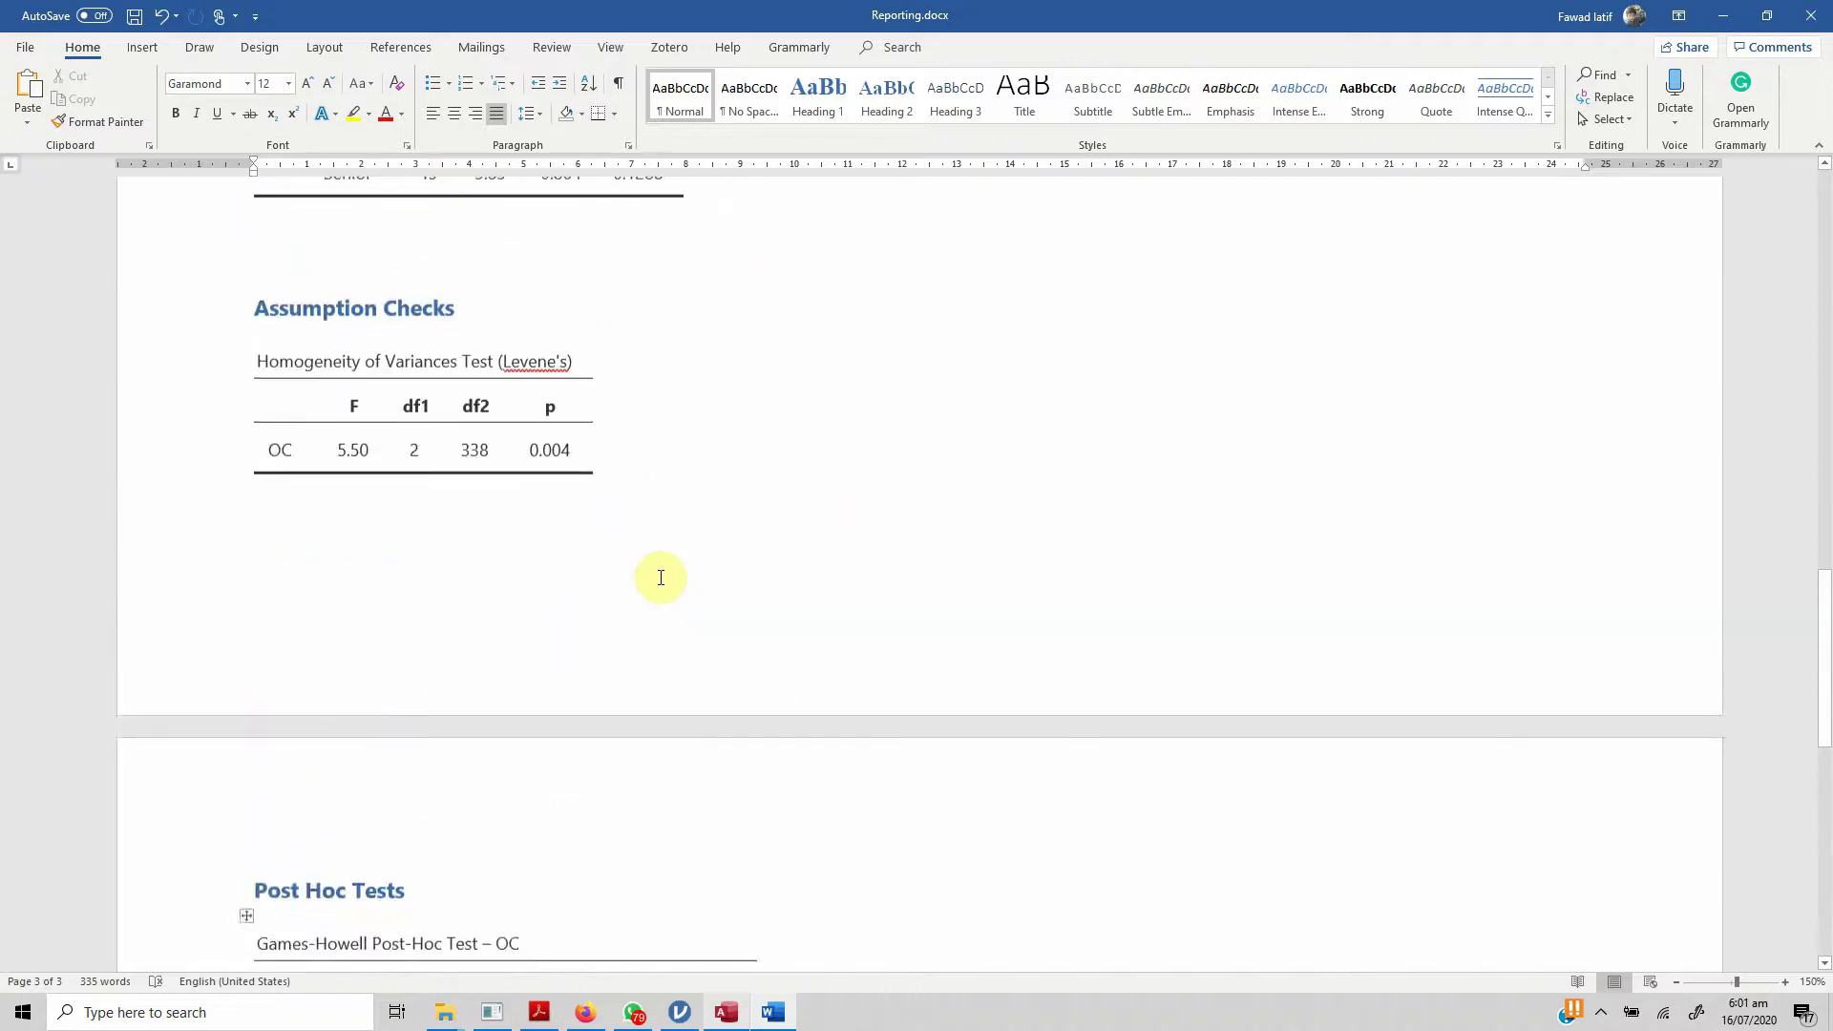
{"action": "scroll", "coordinate": [661, 578], "scroll_direction": "up", "scroll_amount": 20}
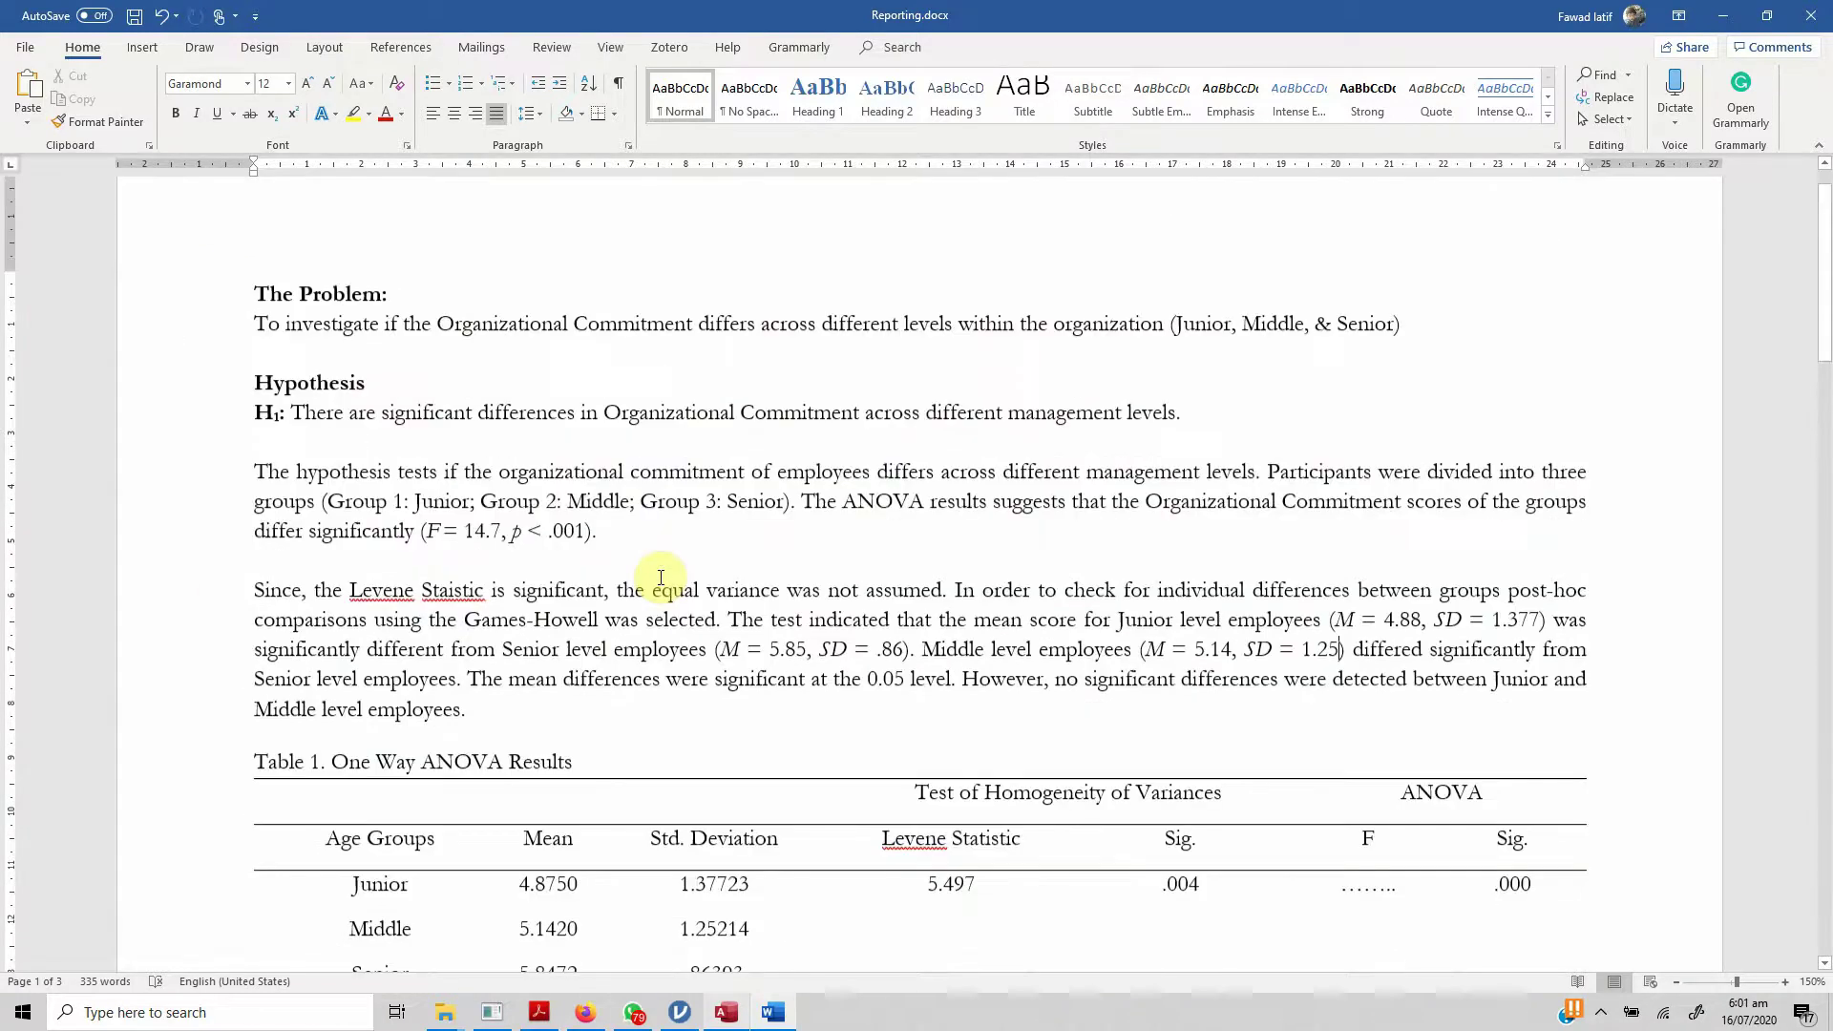
{"action": "scroll", "coordinate": [661, 578], "scroll_direction": "down", "scroll_amount": 1}
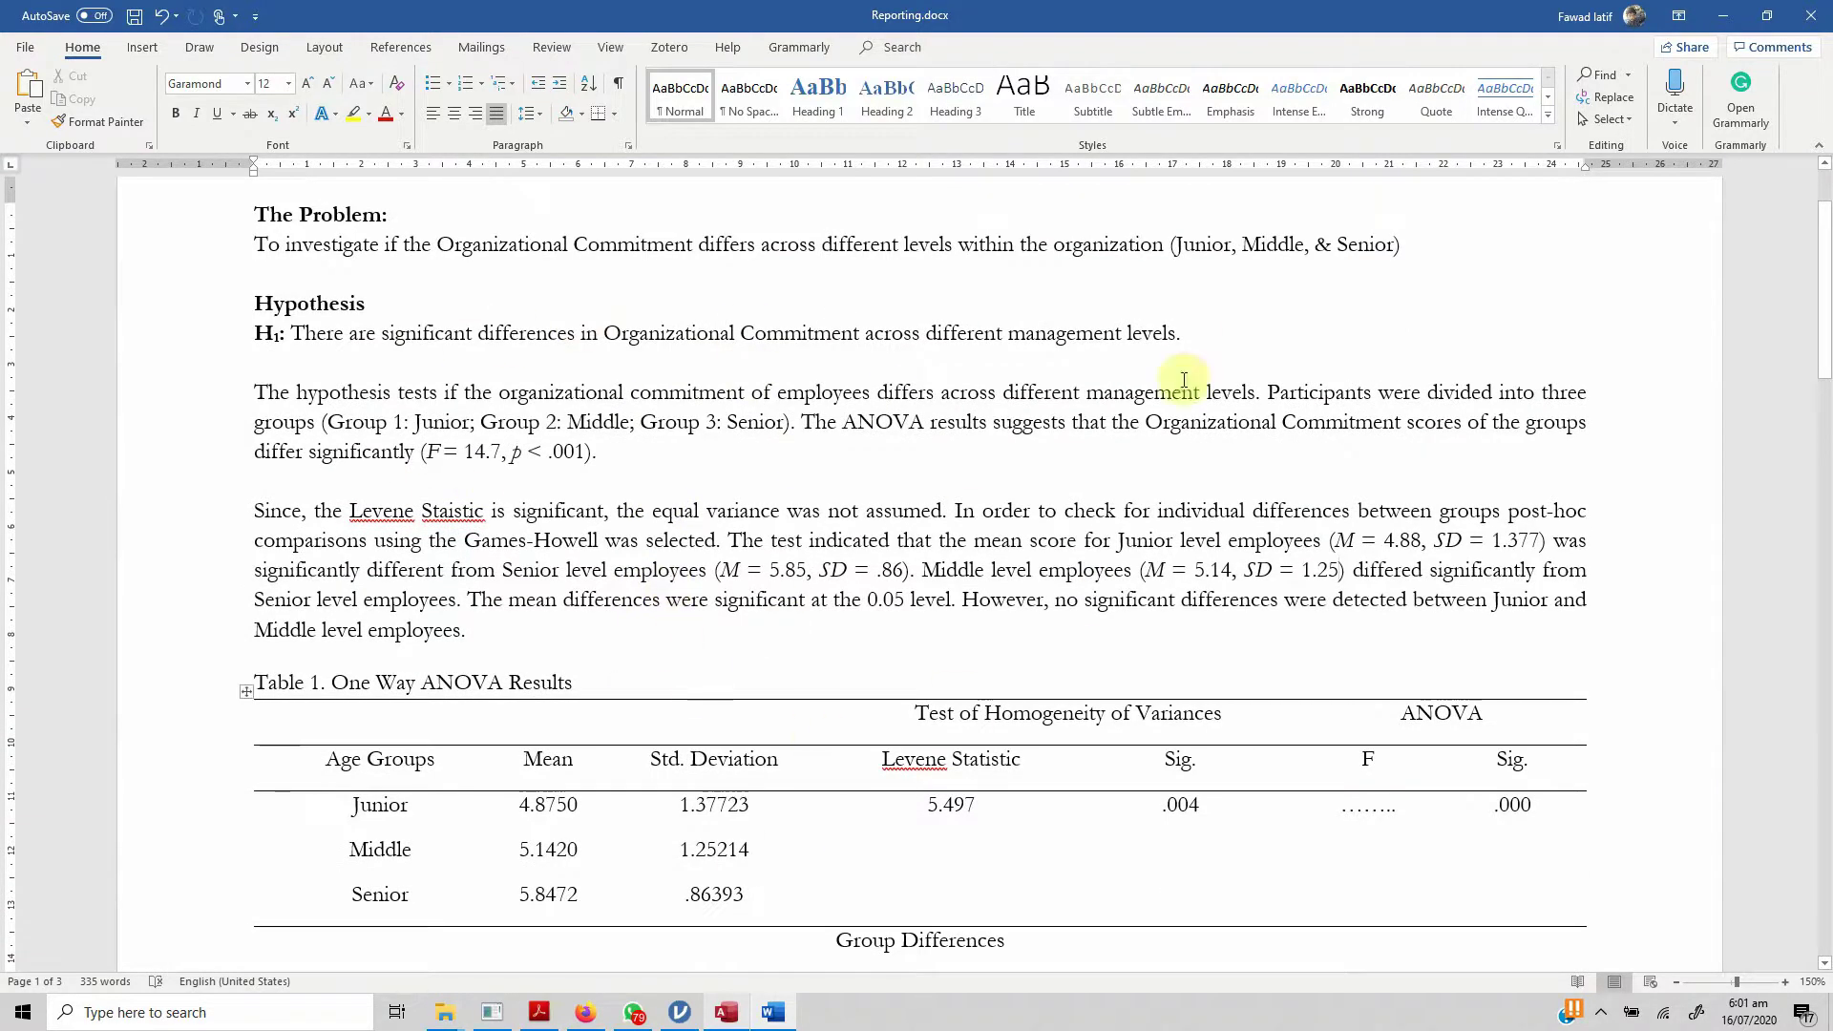
{"action": "scroll", "coordinate": [798, 515], "scroll_direction": "down", "scroll_amount": 20}
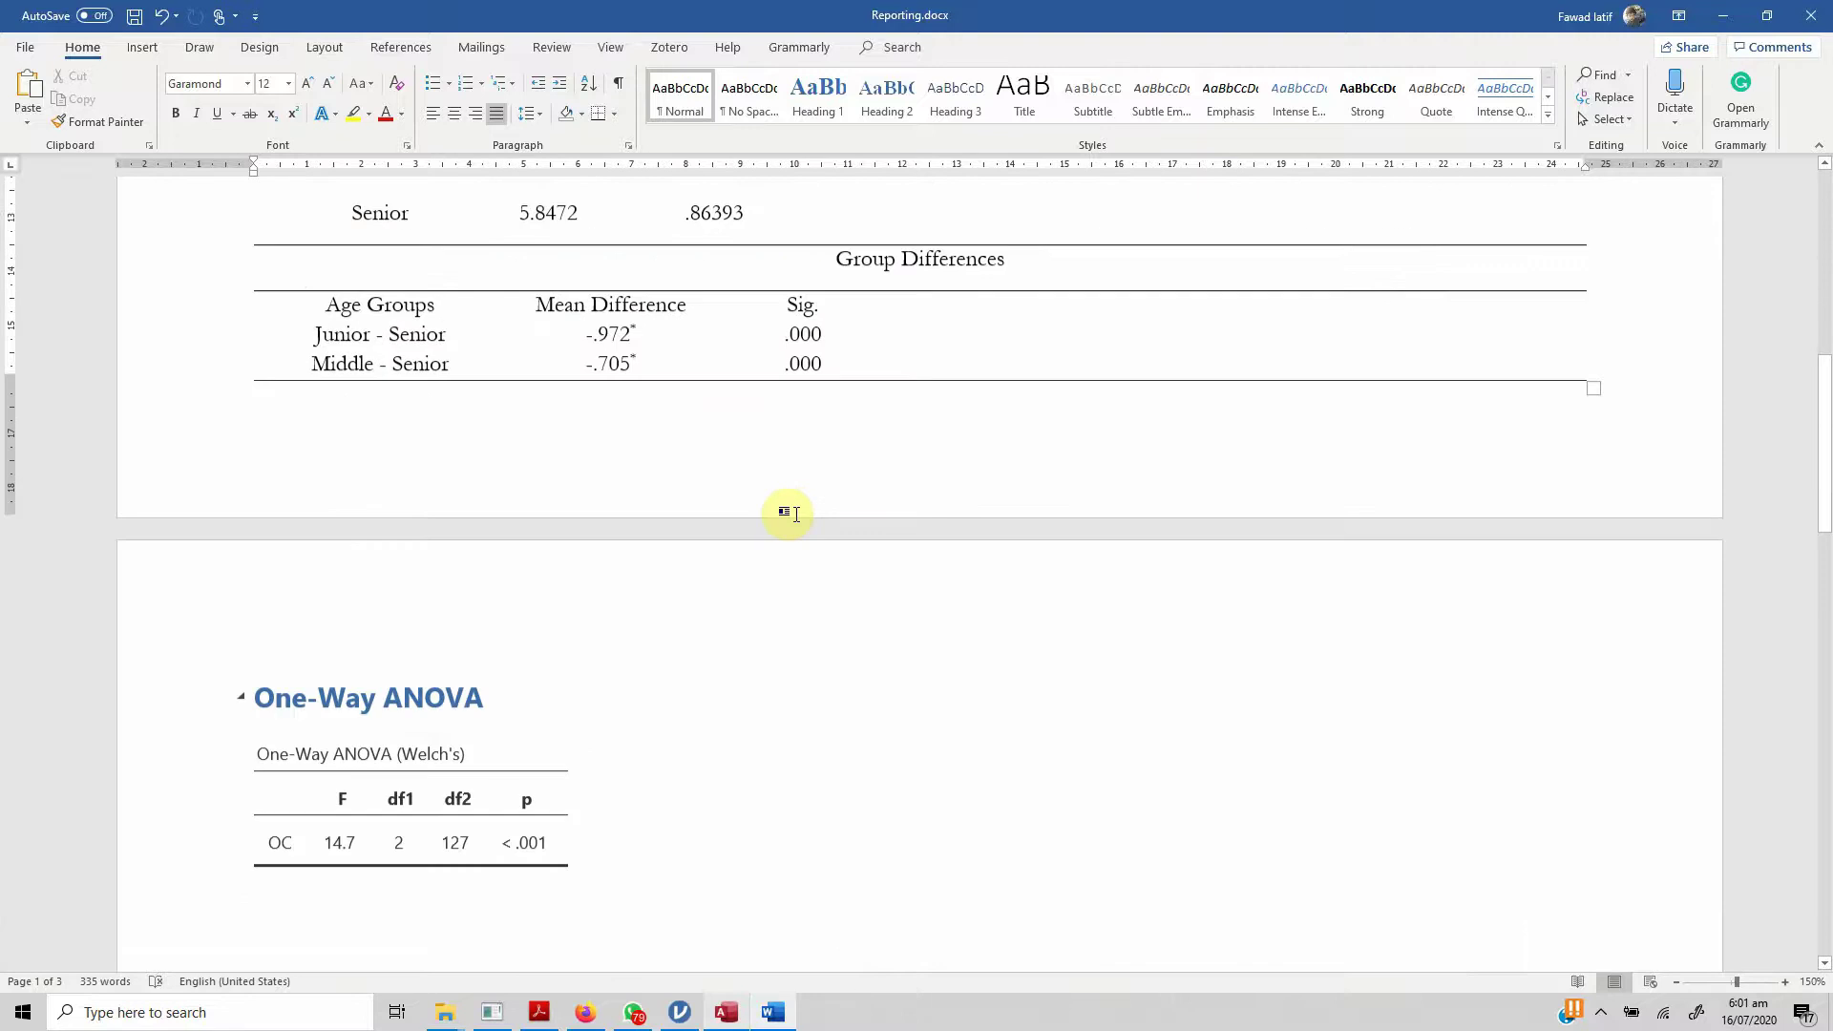
{"action": "scroll", "coordinate": [798, 514], "scroll_direction": "up", "scroll_amount": 18}
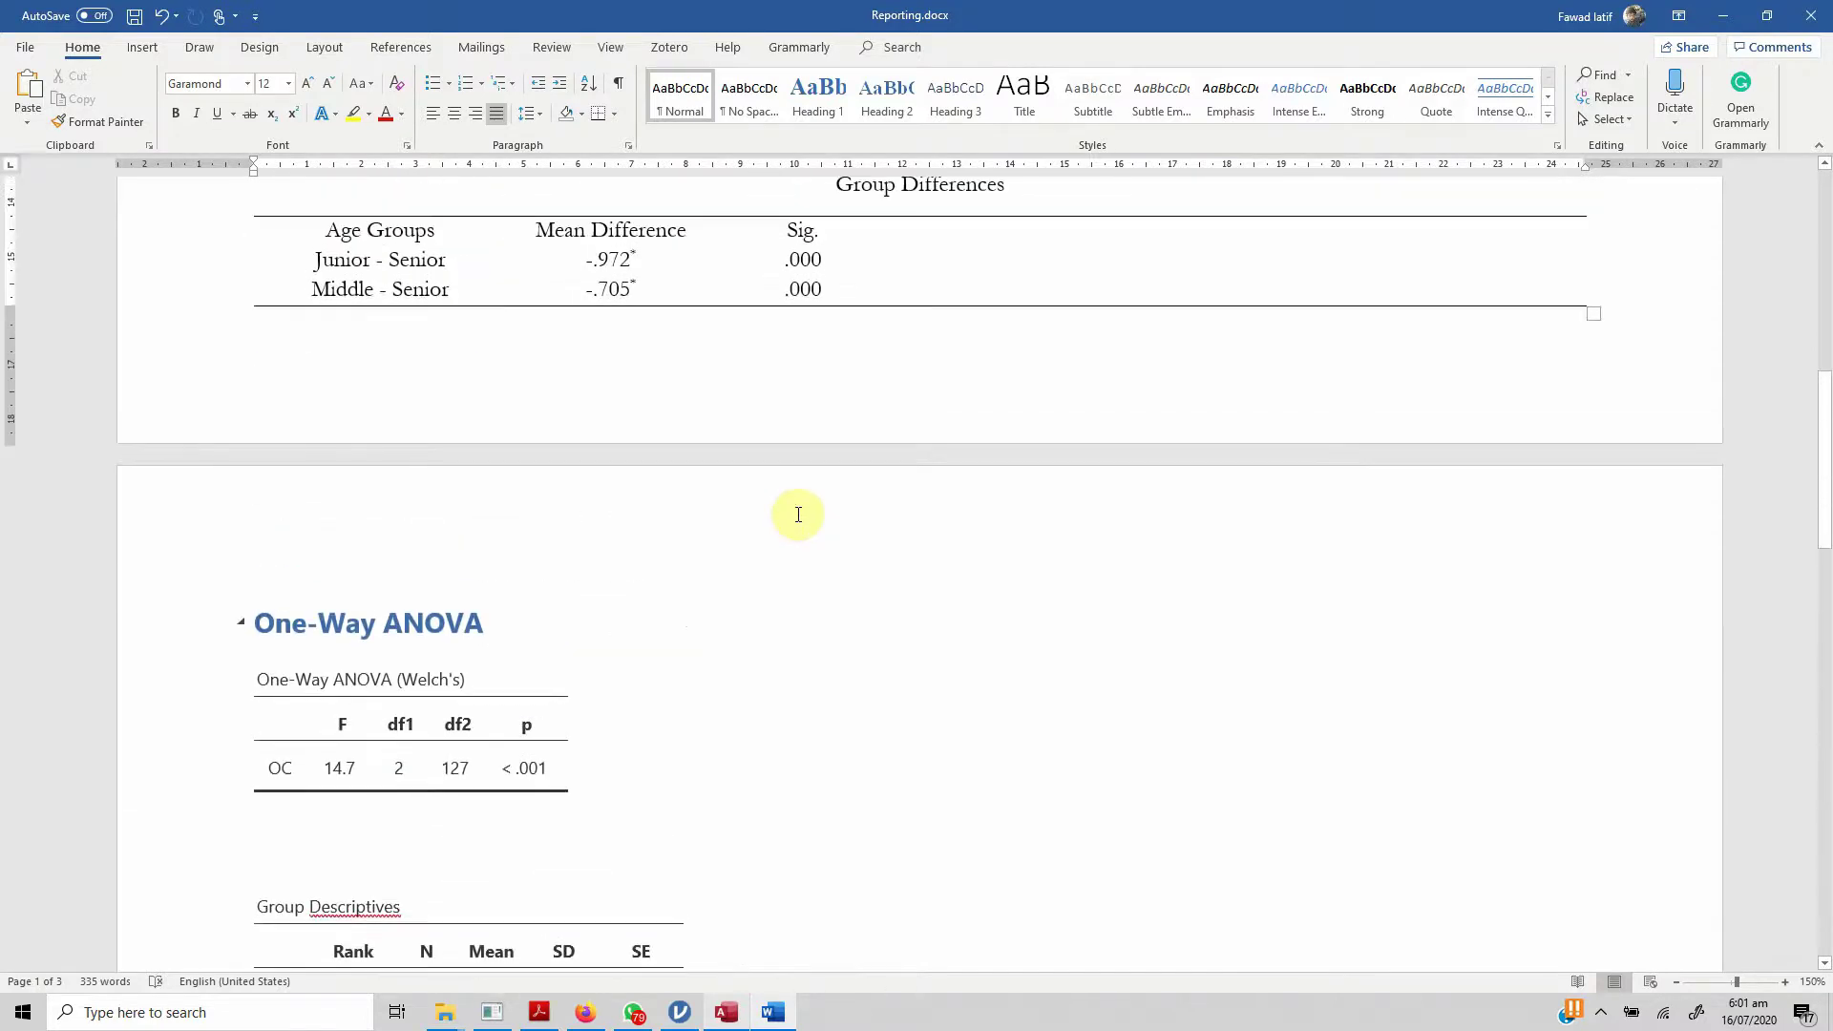
{"action": "scroll", "coordinate": [799, 515], "scroll_direction": "up", "scroll_amount": 4}
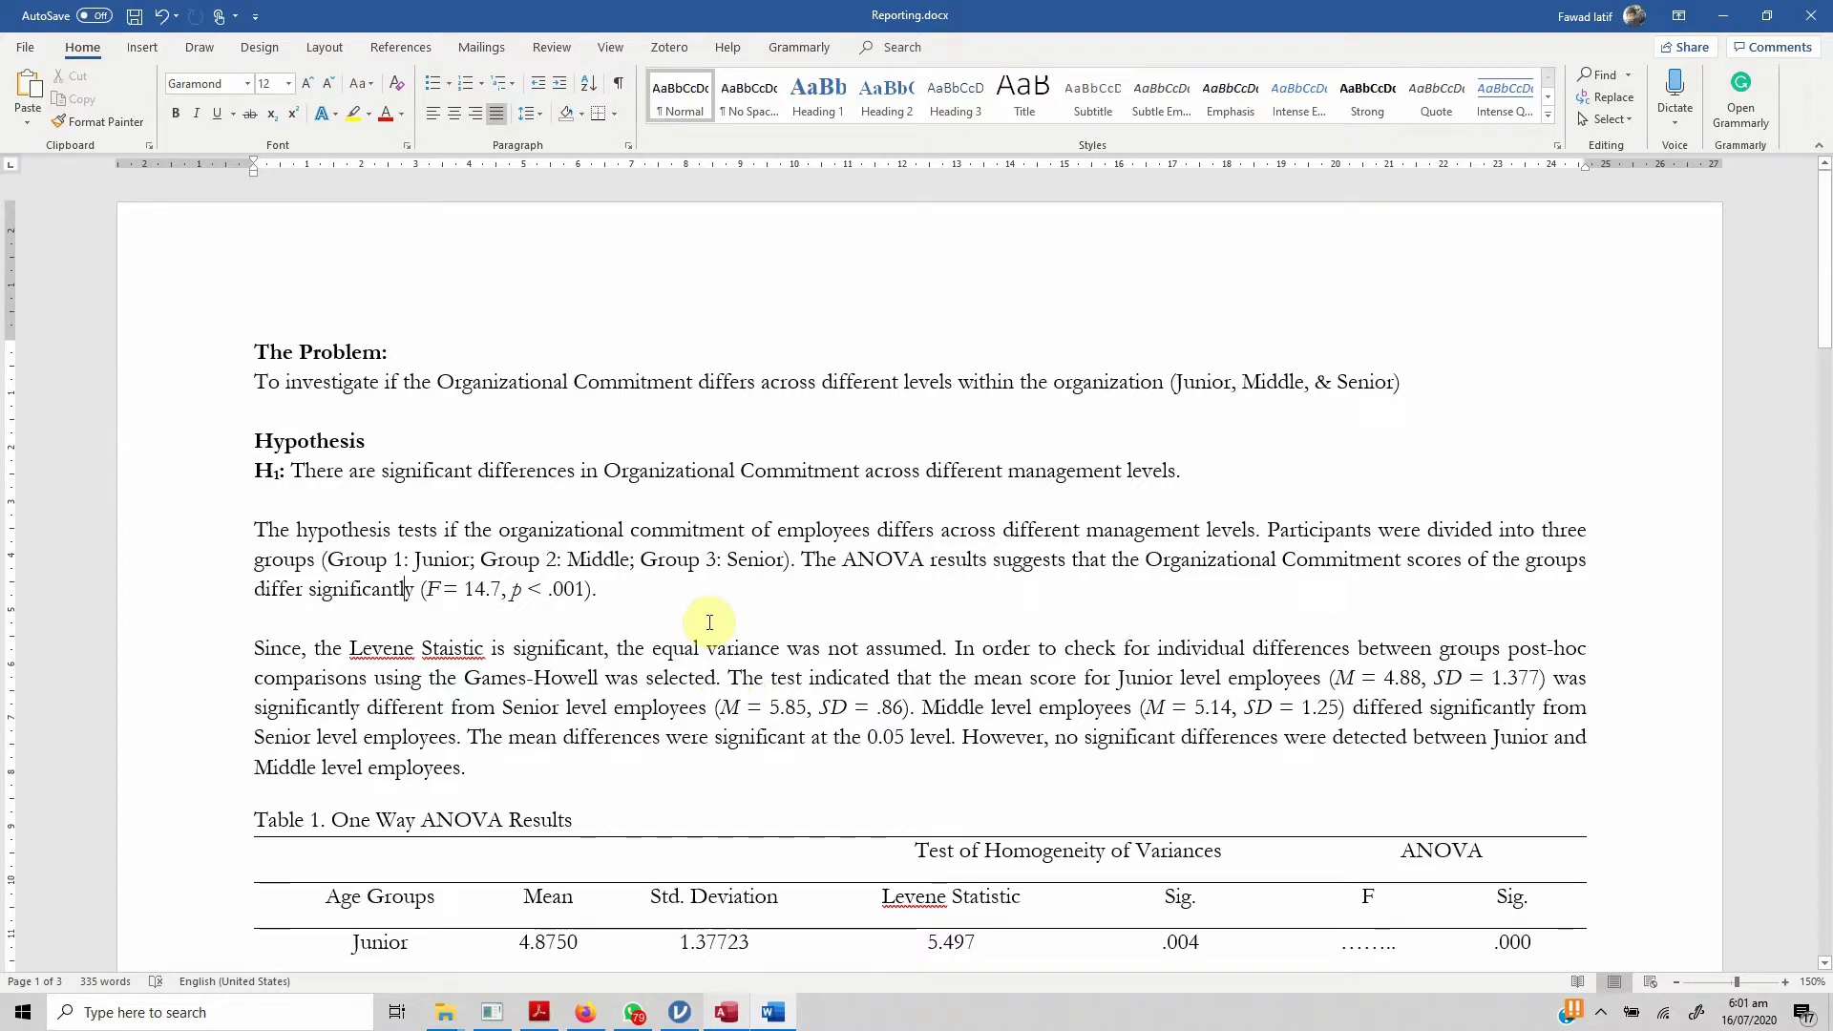
{"action": "right_click", "coordinate": [452, 650]}
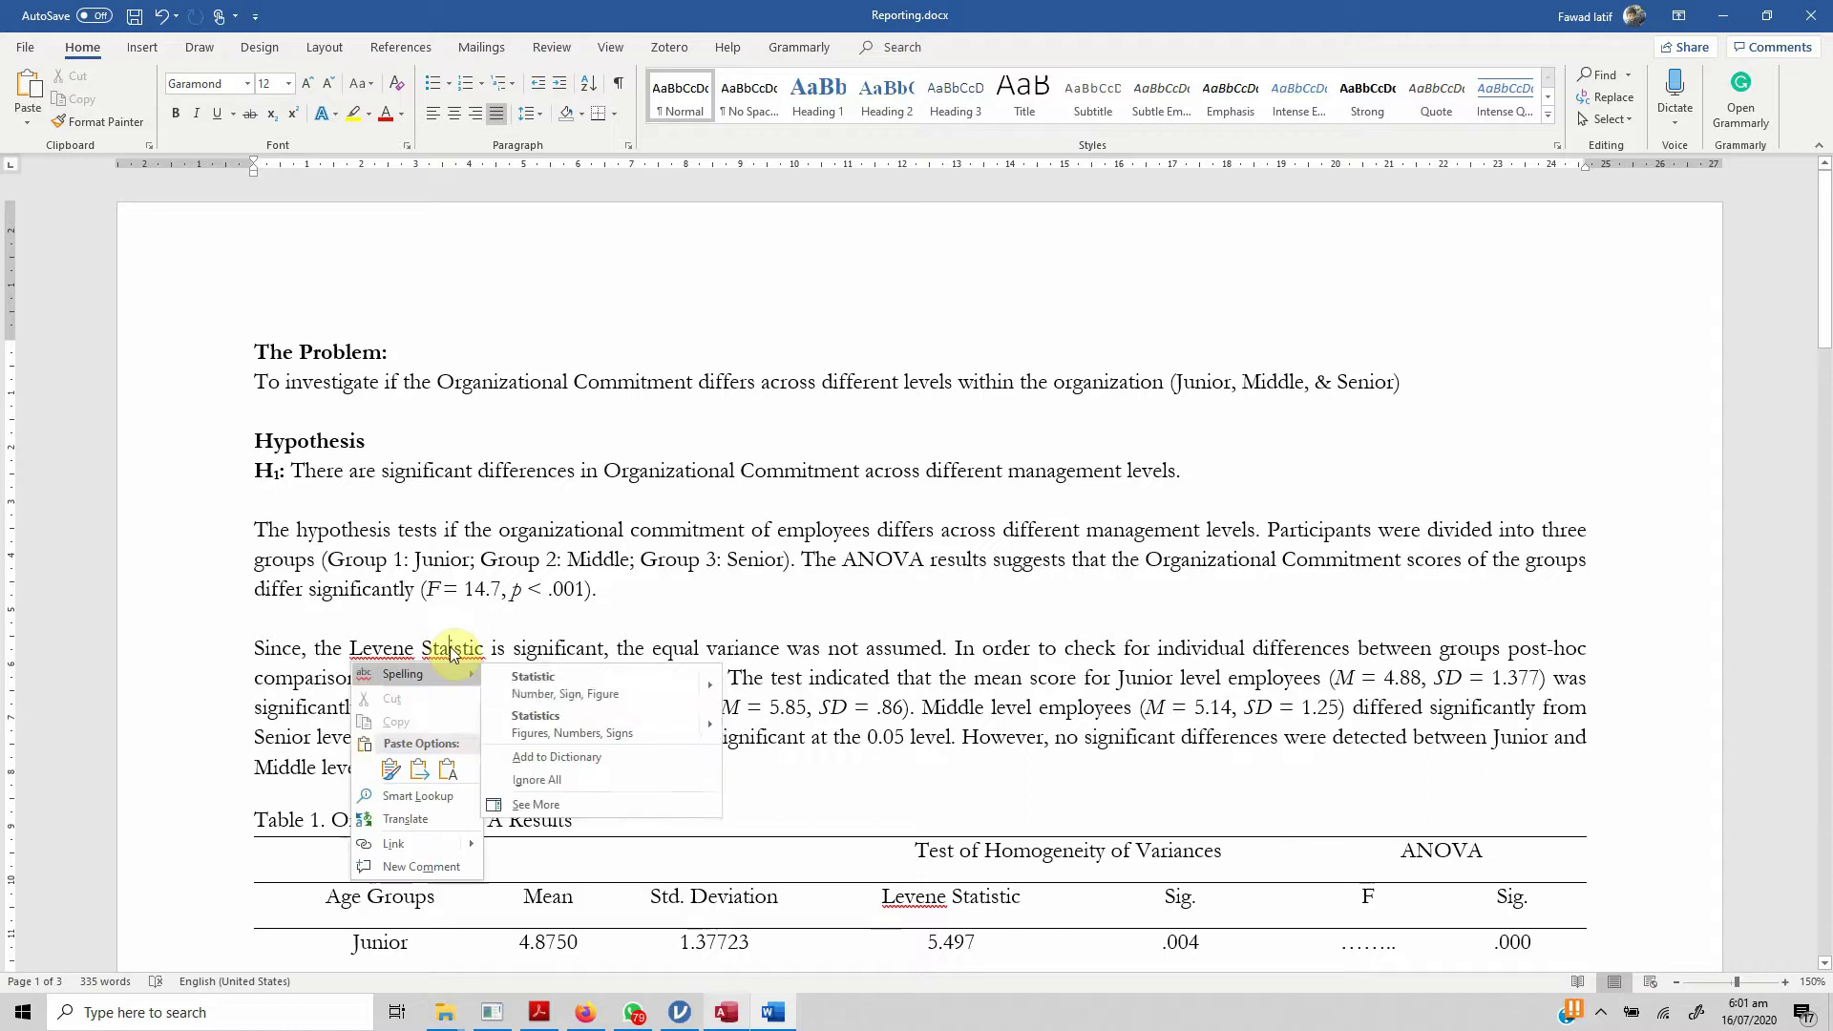
{"action": "left_click", "coordinate": [525, 694]}
{"action": "scroll", "coordinate": [750, 602], "scroll_direction": "down", "scroll_amount": 5}
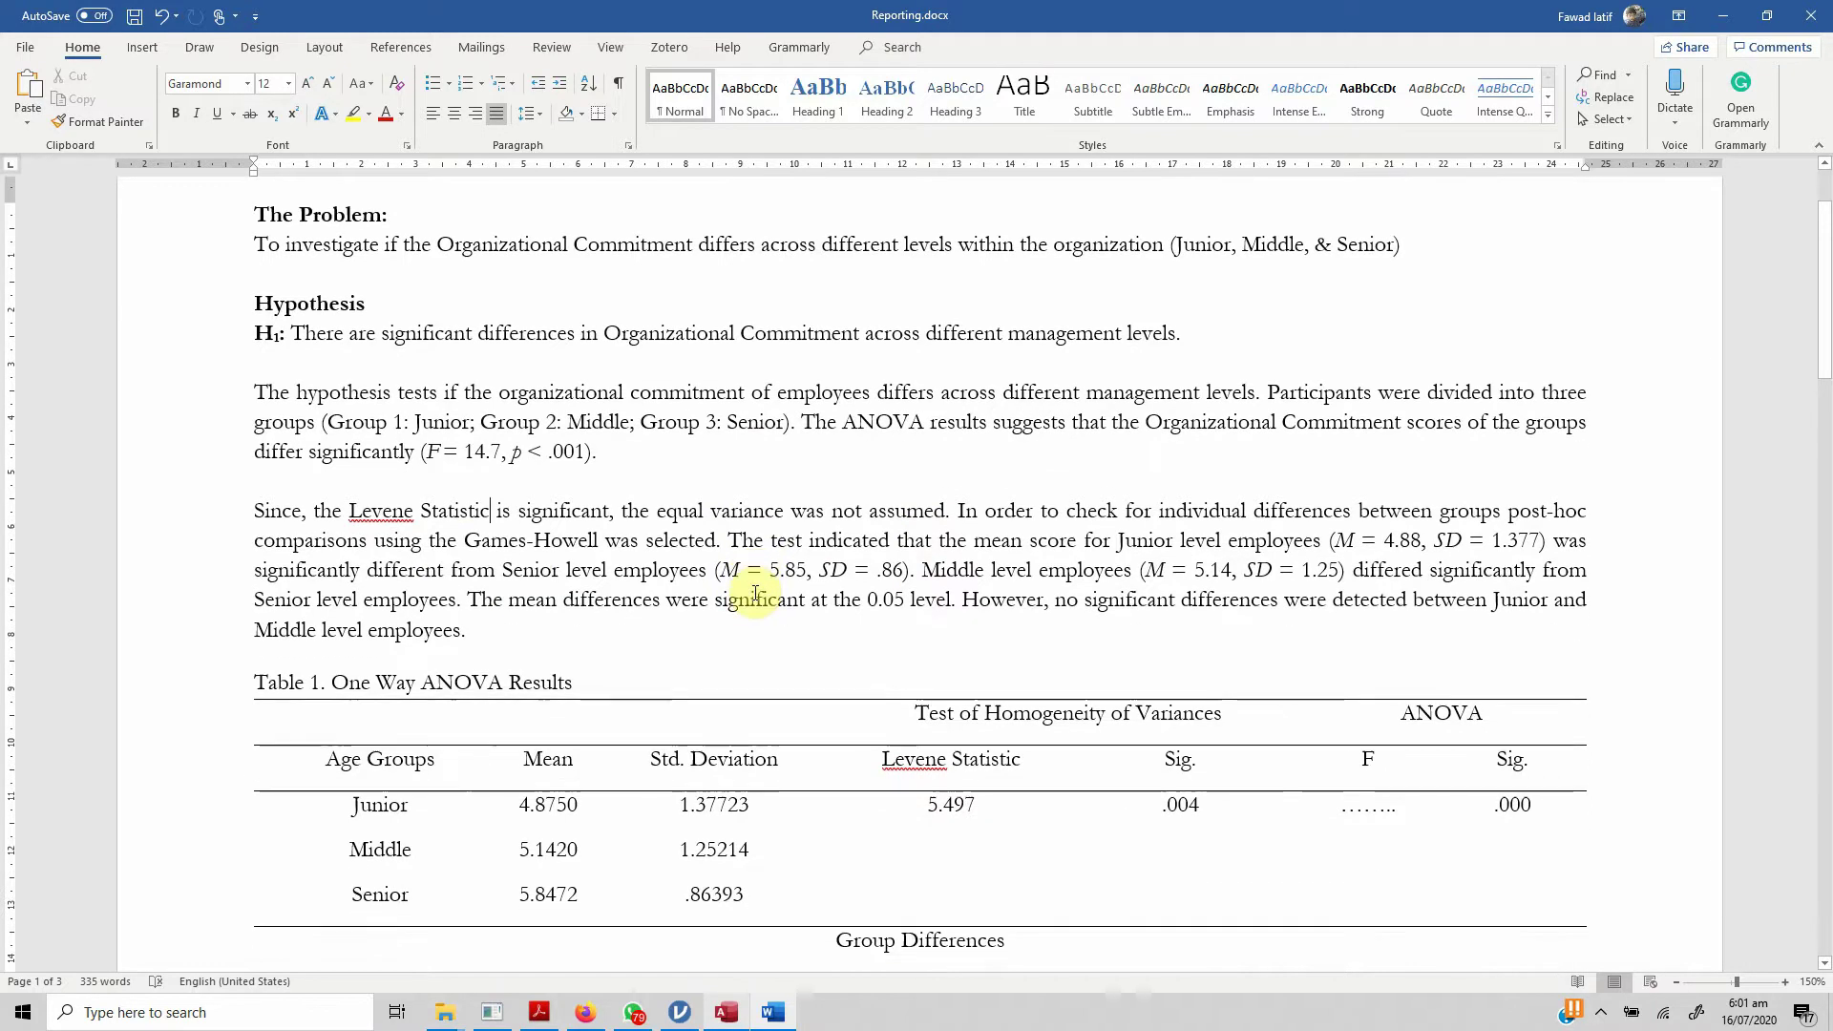
{"action": "scroll", "coordinate": [755, 593], "scroll_direction": "down", "scroll_amount": 6}
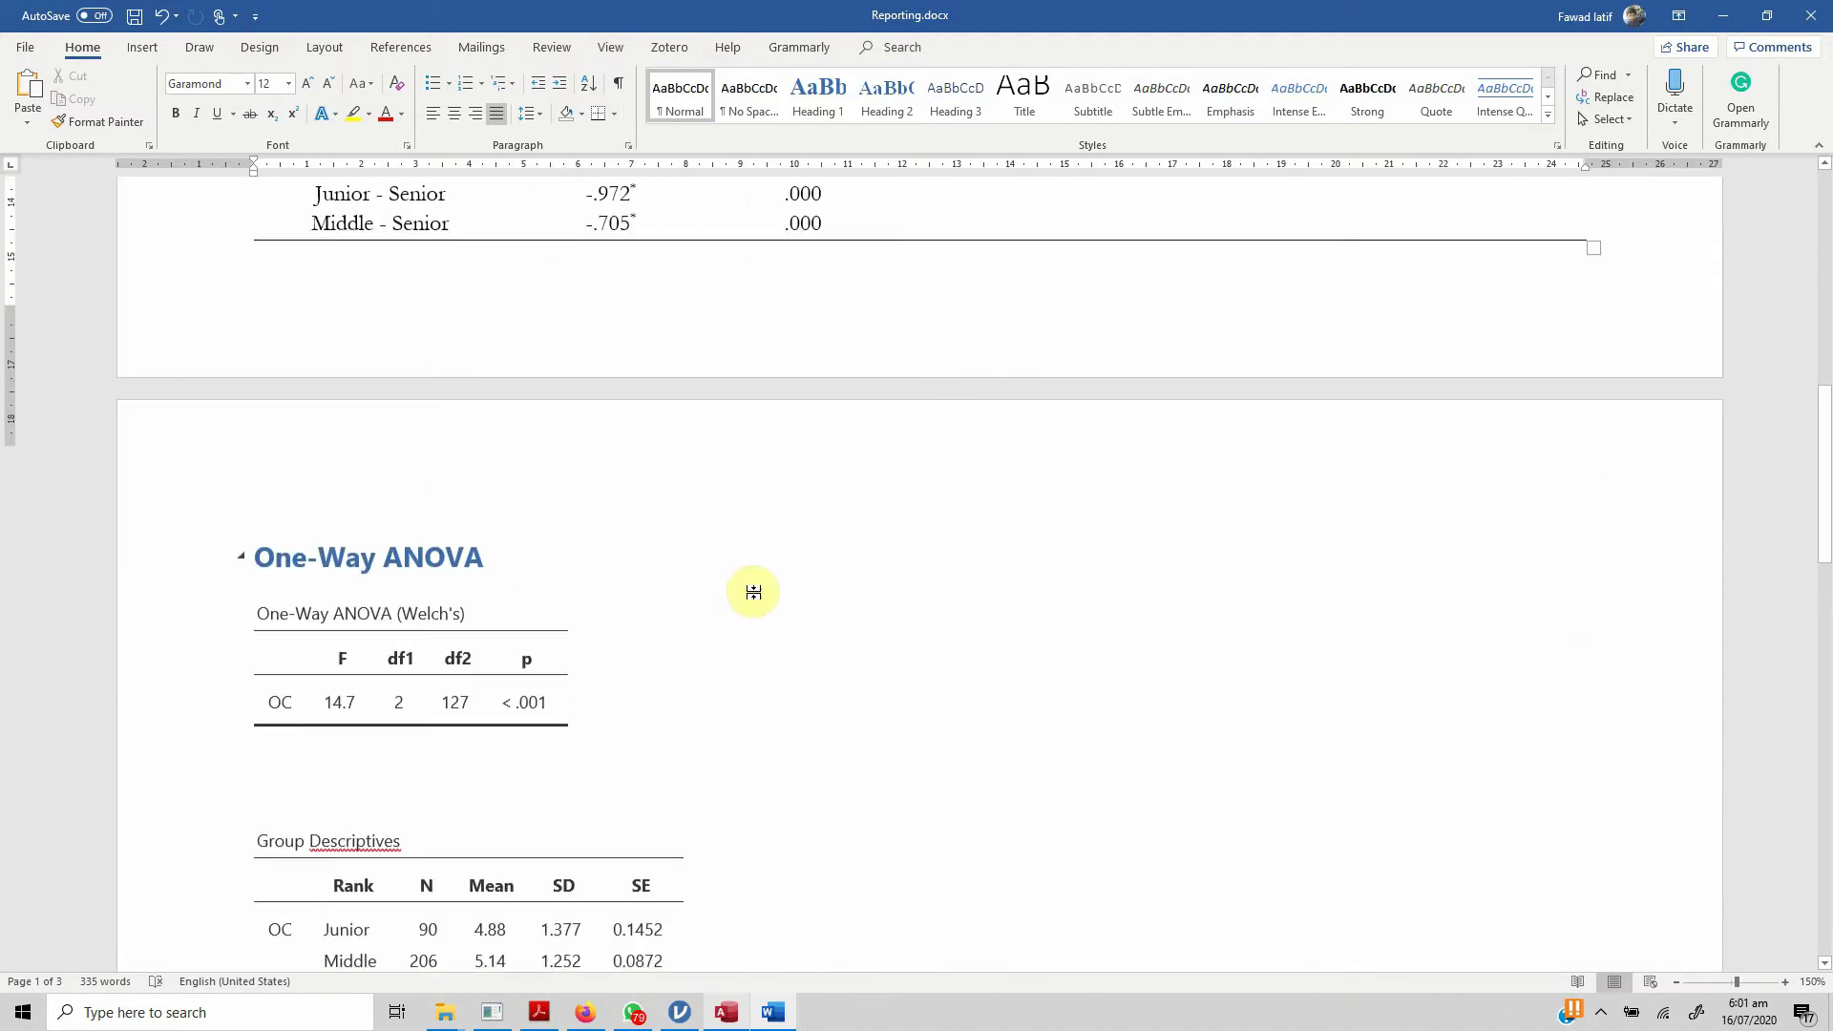